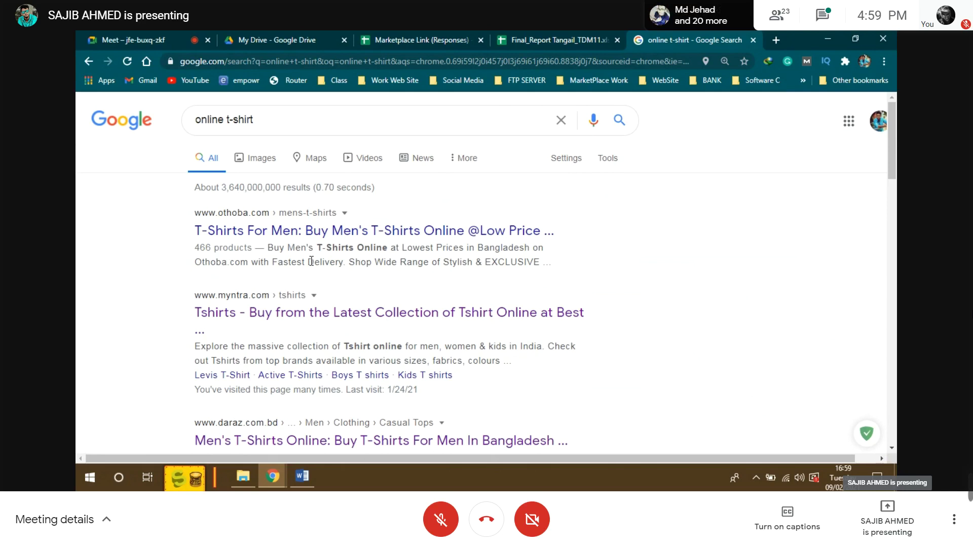
pyautogui.click(319, 40)
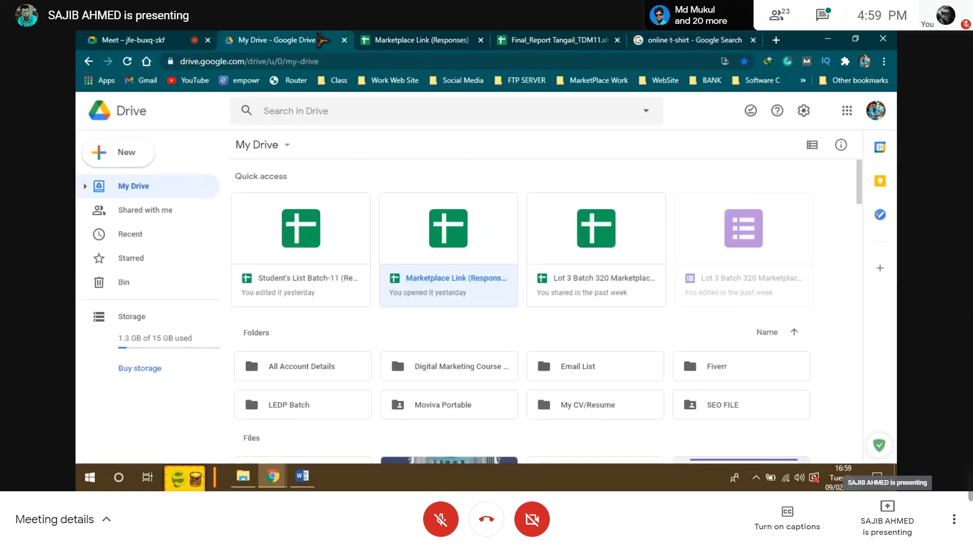
pyautogui.click(129, 153)
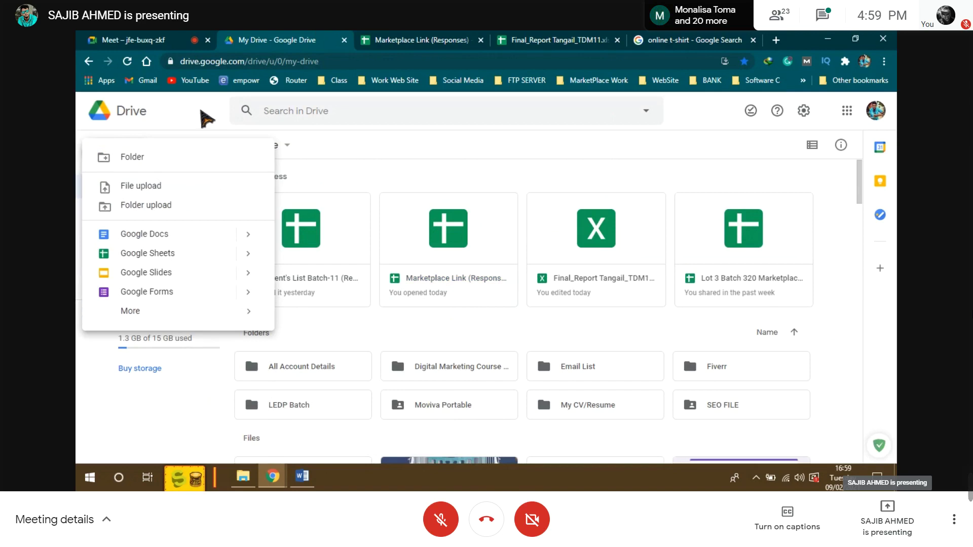
pyautogui.click(173, 132)
pyautogui.click(127, 152)
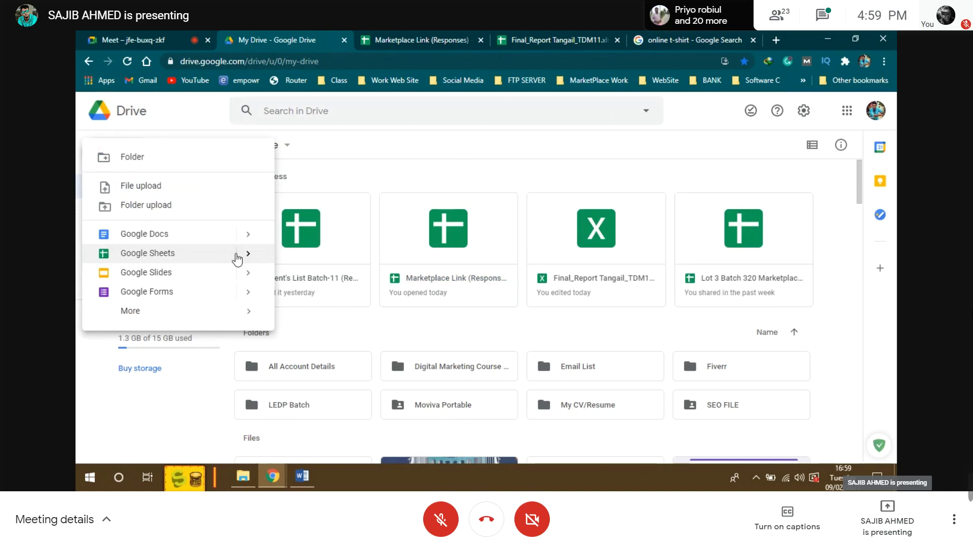
pyautogui.click(117, 421)
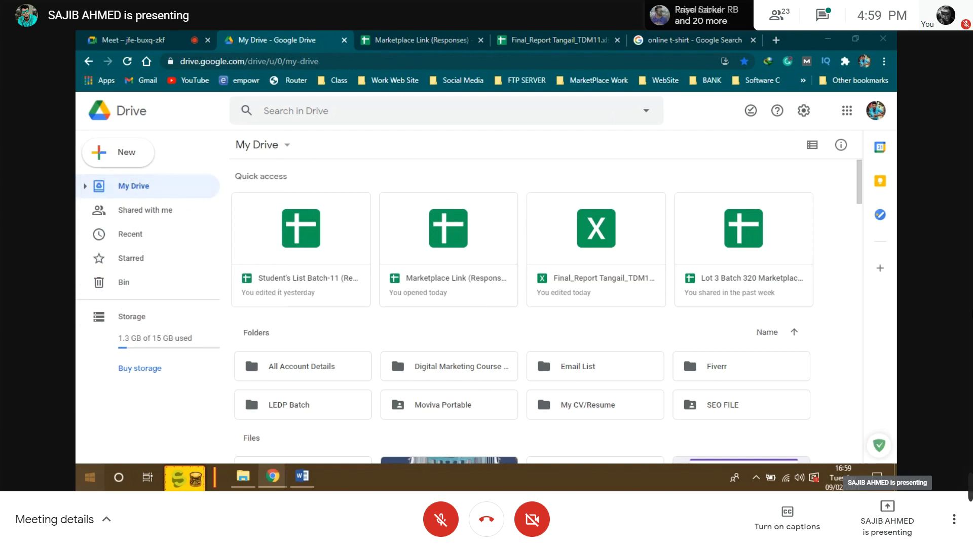
# Launch Excel 2016 and create a blank workbook
pyautogui.click(90, 478)
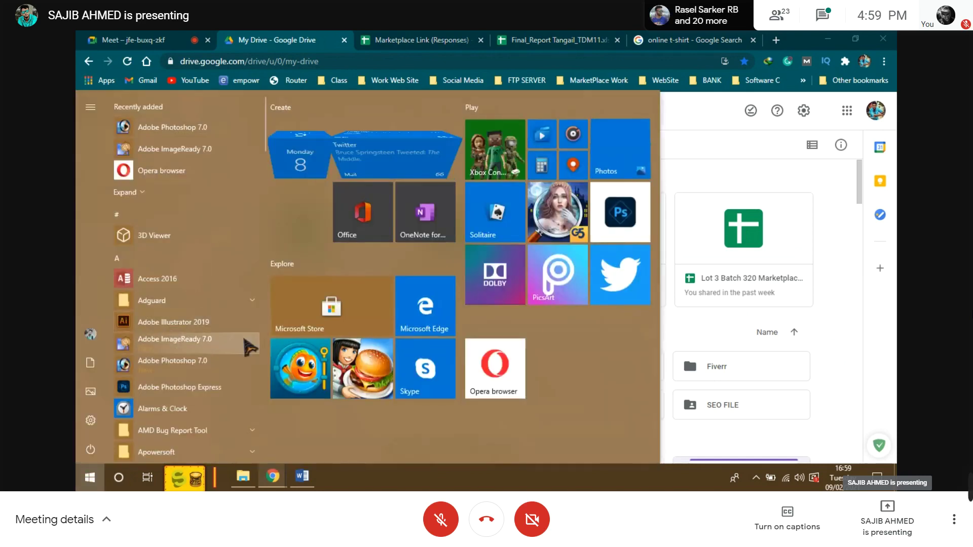
pyautogui.scroll(-15, 249, 347)
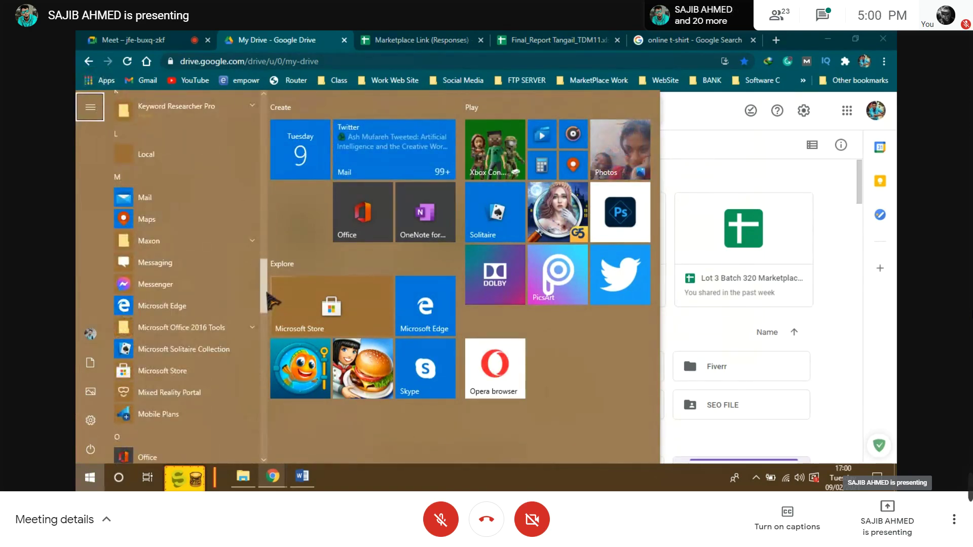
pyautogui.moveTo(269, 302); pyautogui.dragTo(278, 228)
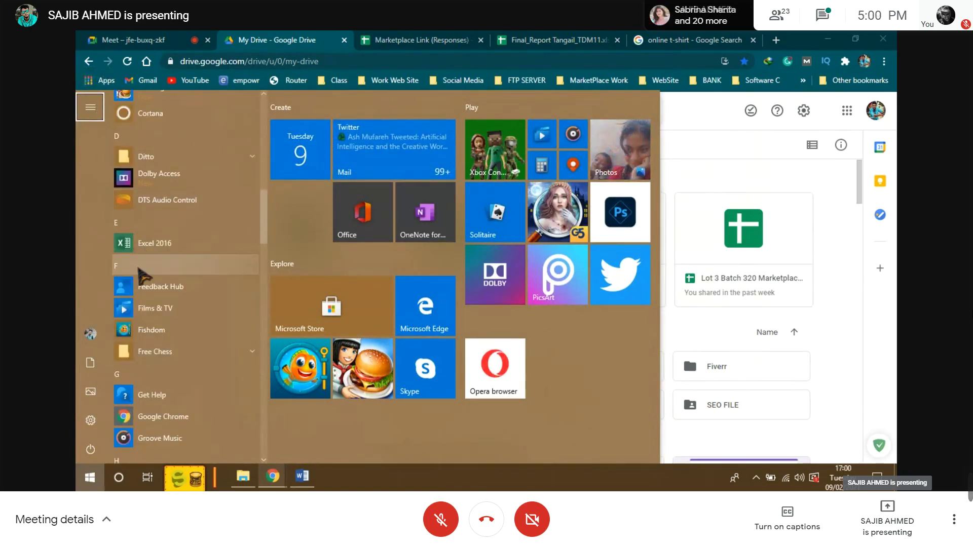
pyautogui.click(154, 245)
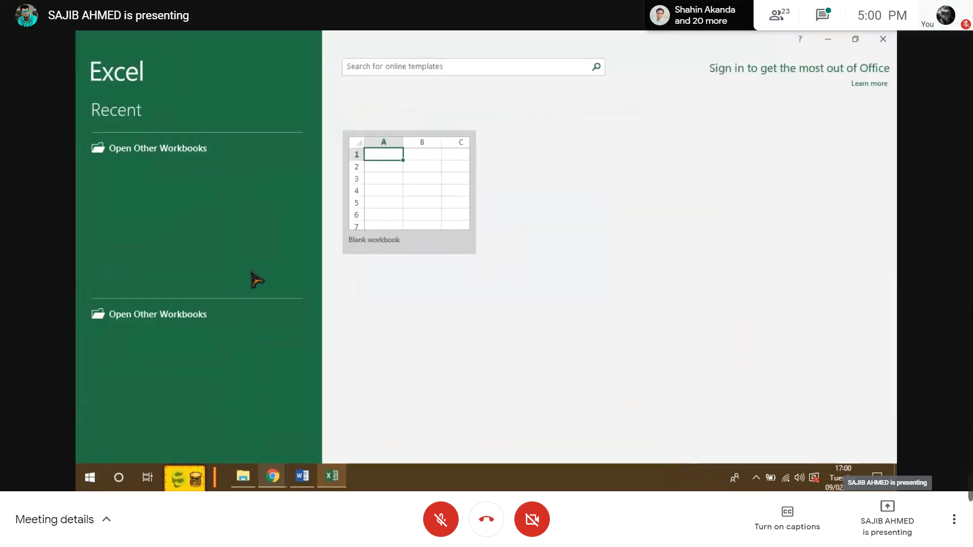
pyautogui.click(402, 191)
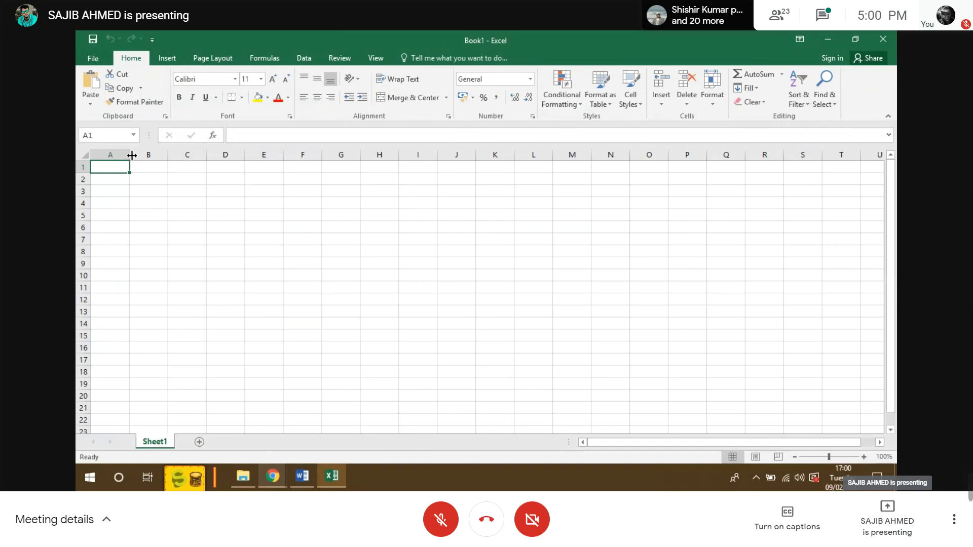
# Widen columns A through H to about twice the default width
pyautogui.moveTo(129, 156); pyautogui.dragTo(247, 157)
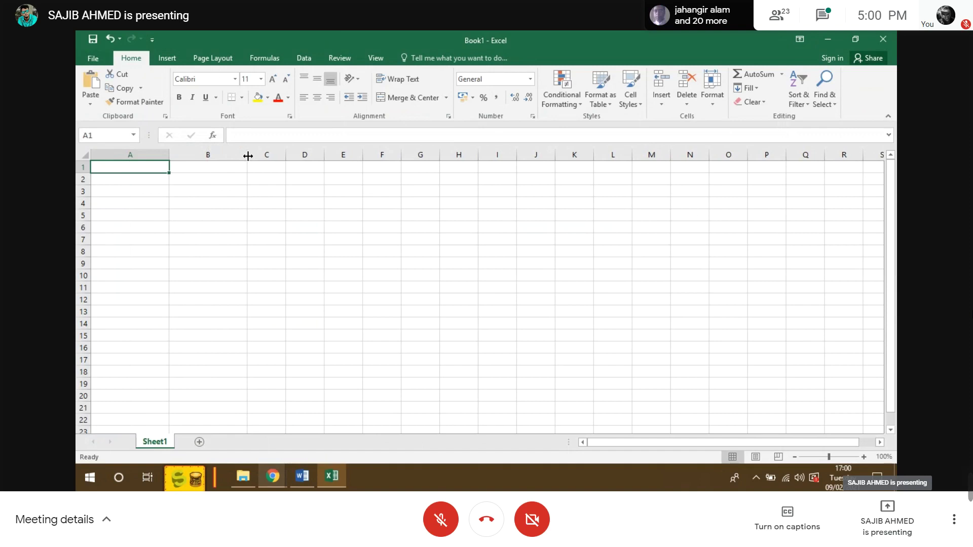
pyautogui.moveTo(285, 160); pyautogui.dragTo(554, 161)
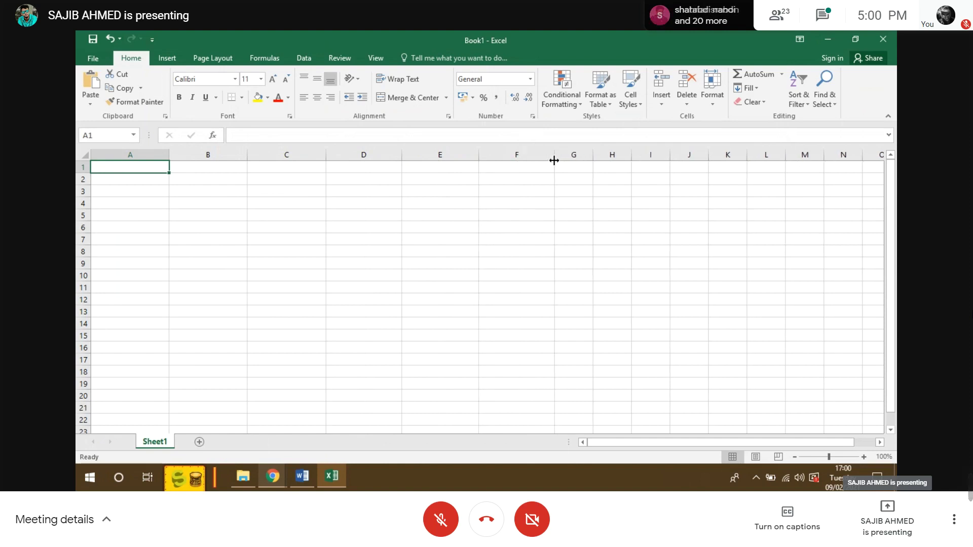
pyautogui.moveTo(590, 150); pyautogui.dragTo(631, 155)
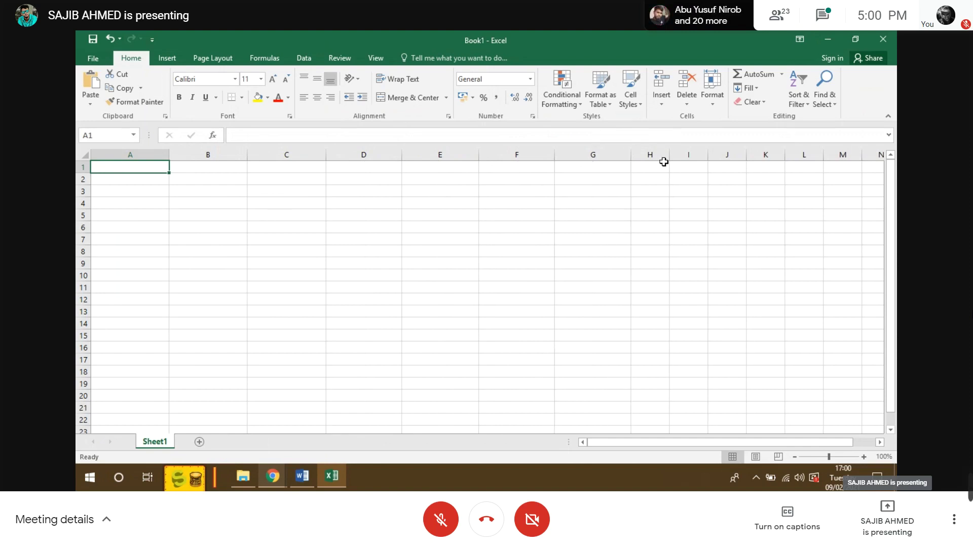
pyautogui.moveTo(667, 159); pyautogui.dragTo(704, 157)
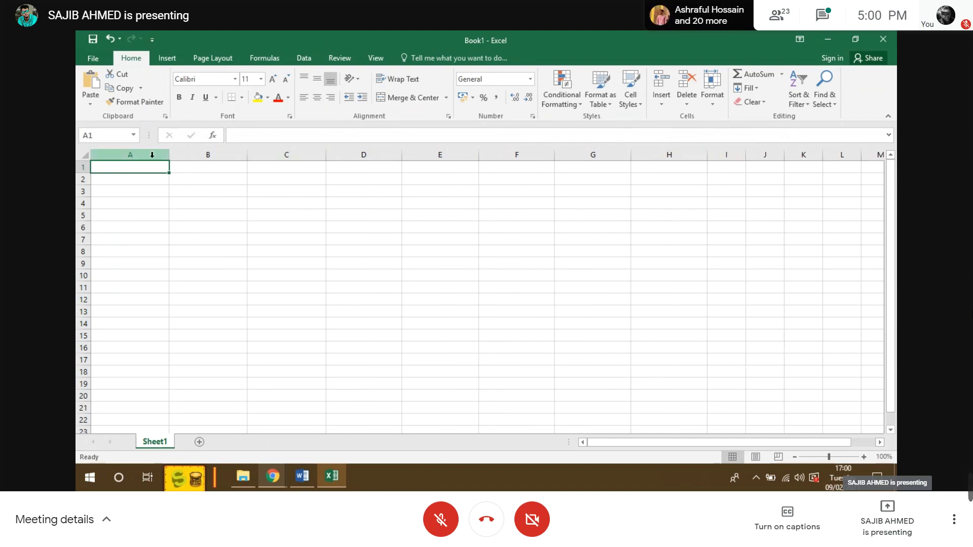
# Merge and center cells A1:H2, and format the merged cell with middle vertical alignment and bold text
pyautogui.moveTo(134, 167); pyautogui.dragTo(662, 178)
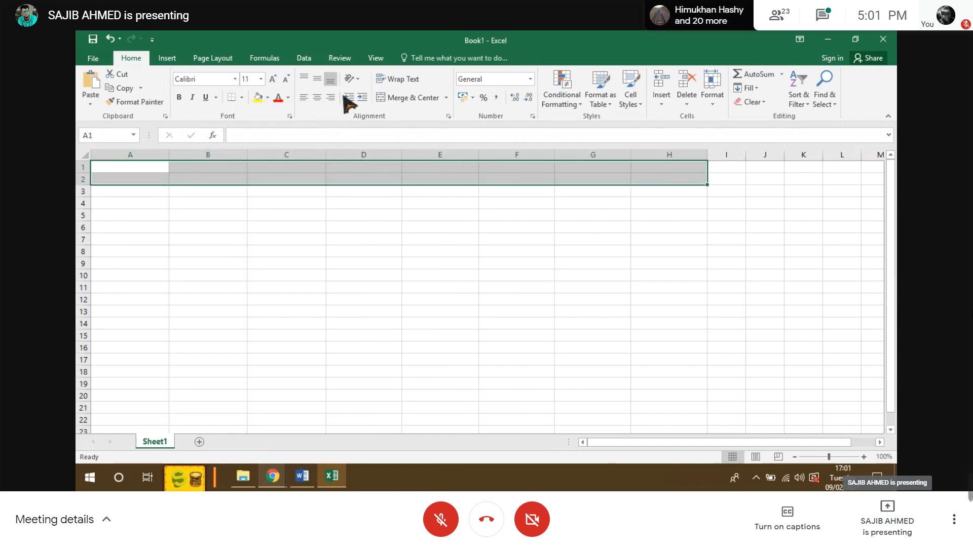
pyautogui.click(396, 104)
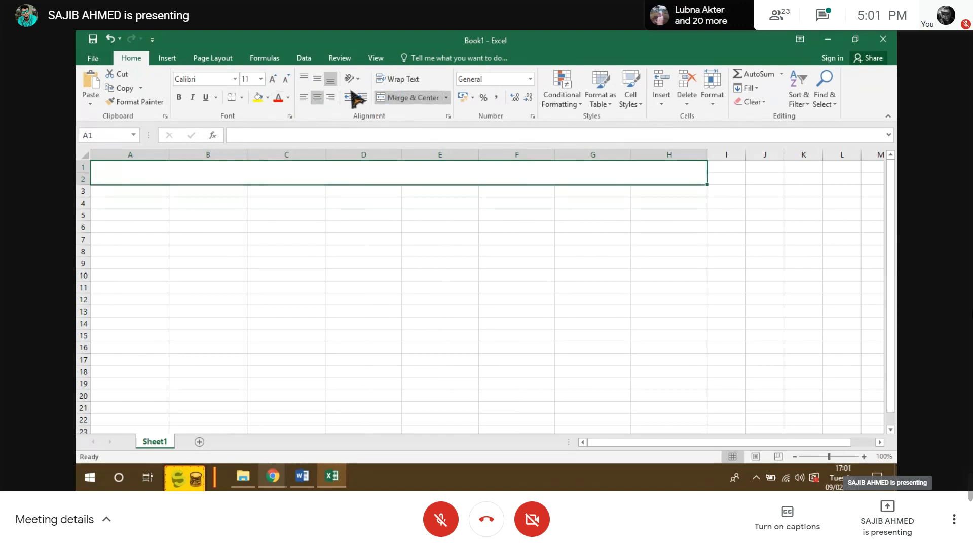
pyautogui.click(317, 79)
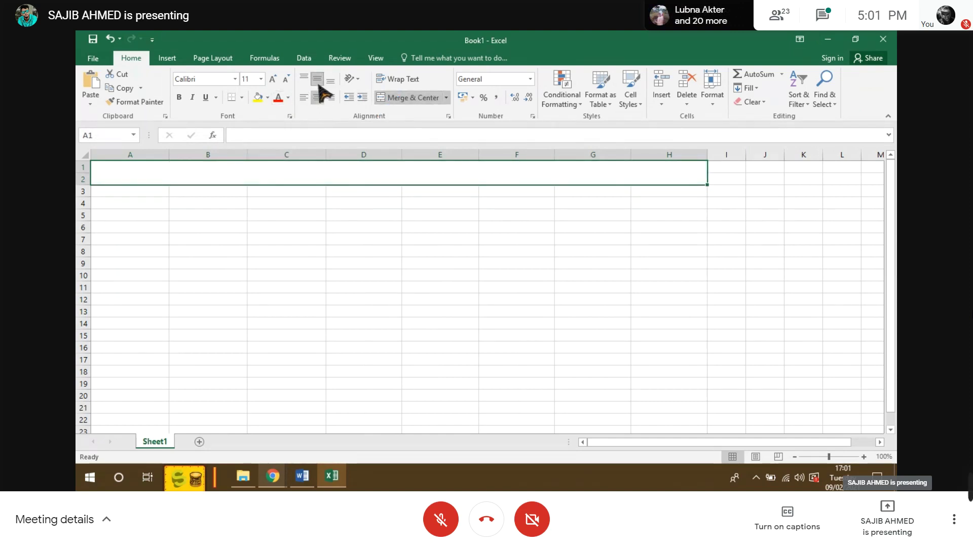
pyautogui.click(174, 96)
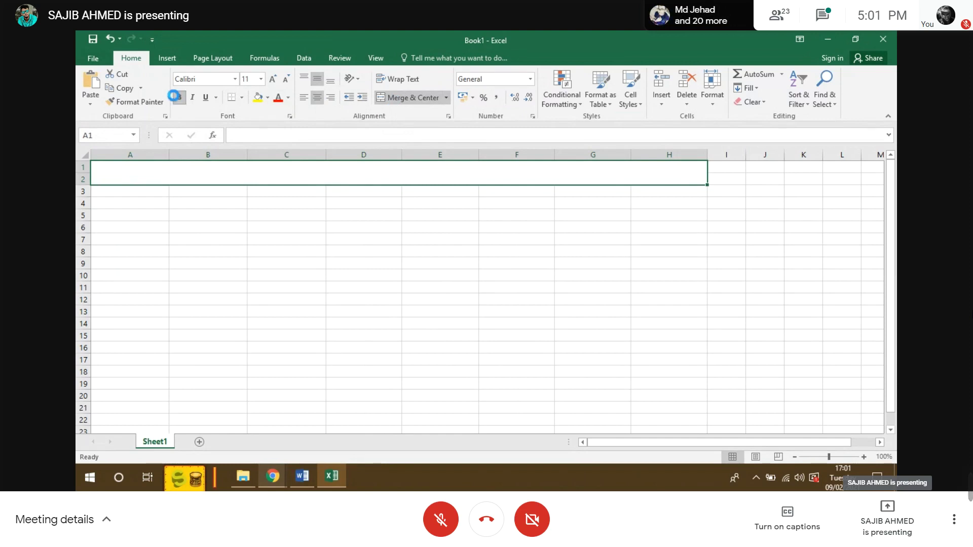
# Copy the heading "Competitor Analysis" from the What is SEO document in Word and paste it into the merged title cell in Excel
pyautogui.click(301, 479)
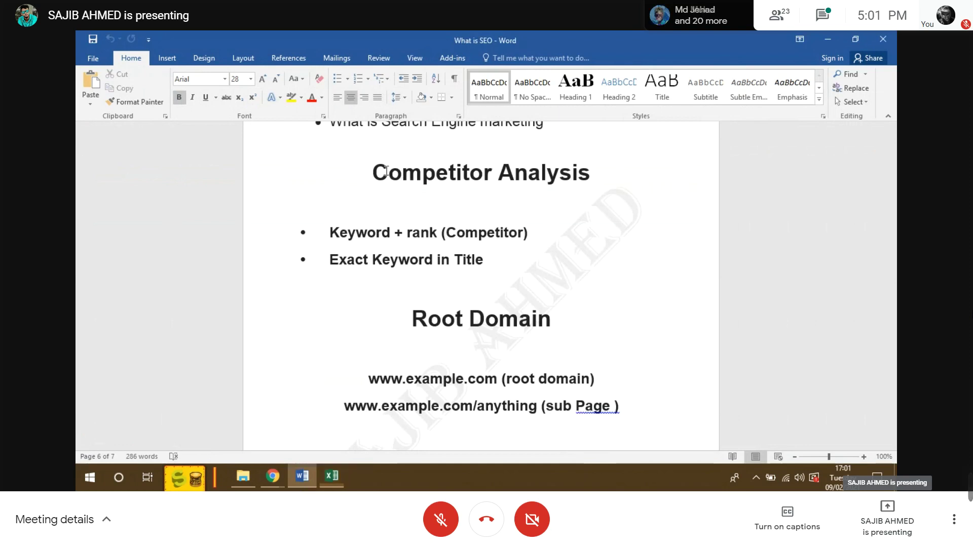
pyautogui.moveTo(373, 172); pyautogui.dragTo(599, 181)
pyautogui.hotkey('ctrl', 'c')
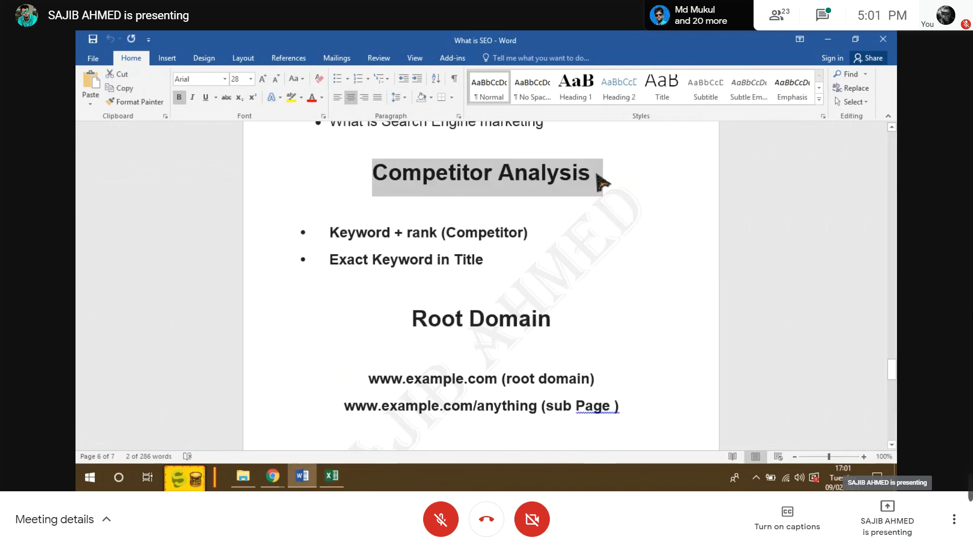
pyautogui.click(332, 476)
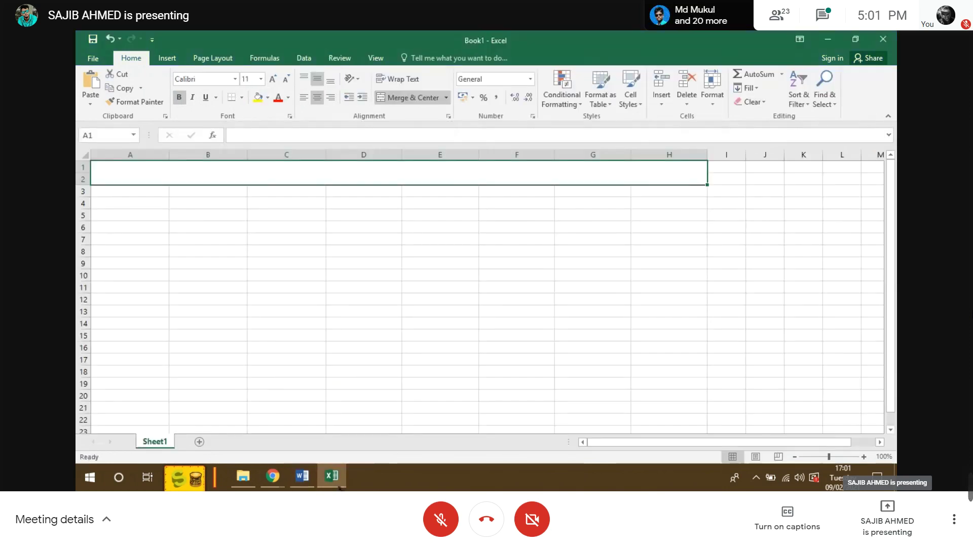
pyautogui.doubleClick(380, 177)
pyautogui.hotkey('ctrl', 'v')
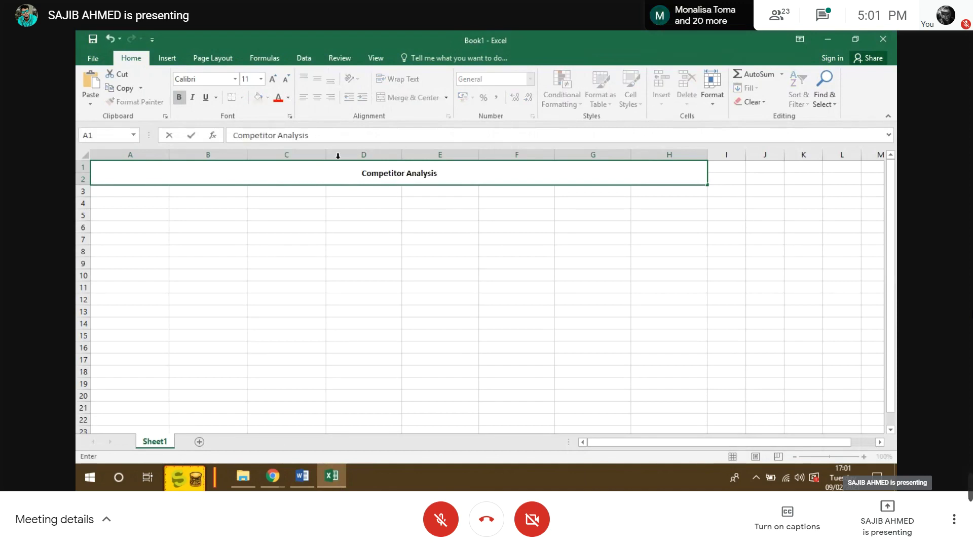
# Set the font size of the Competitor Analysis title to 26
pyautogui.click(261, 79)
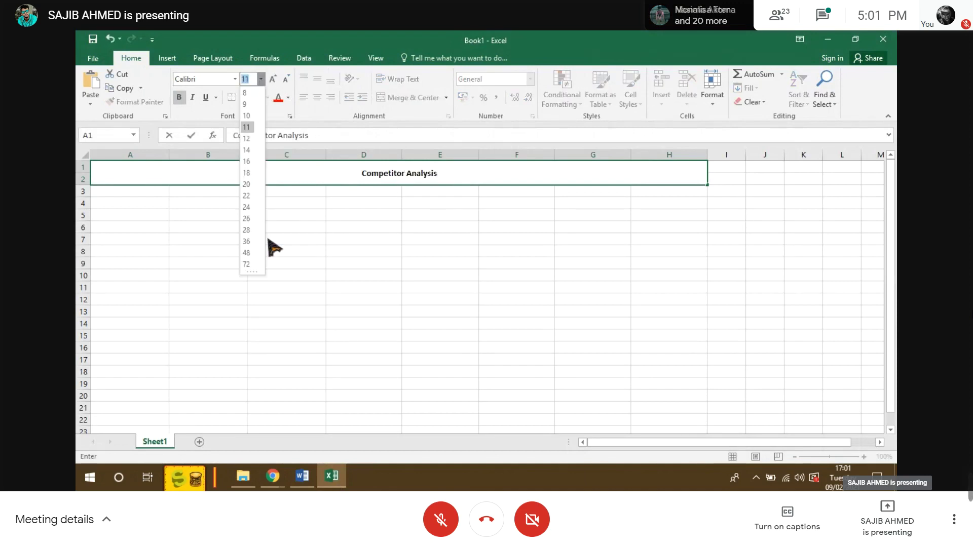
pyautogui.click(247, 219)
pyautogui.click(399, 191)
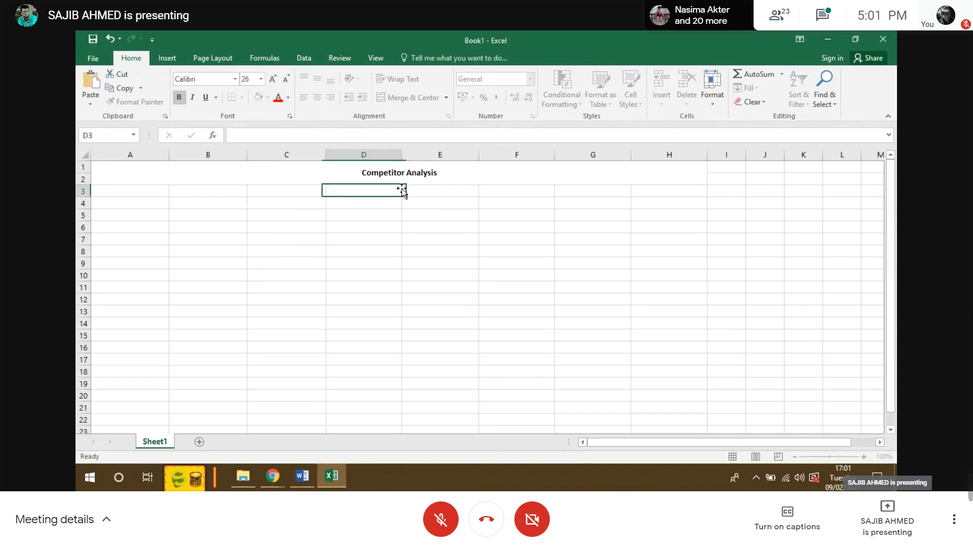
pyautogui.click(413, 167)
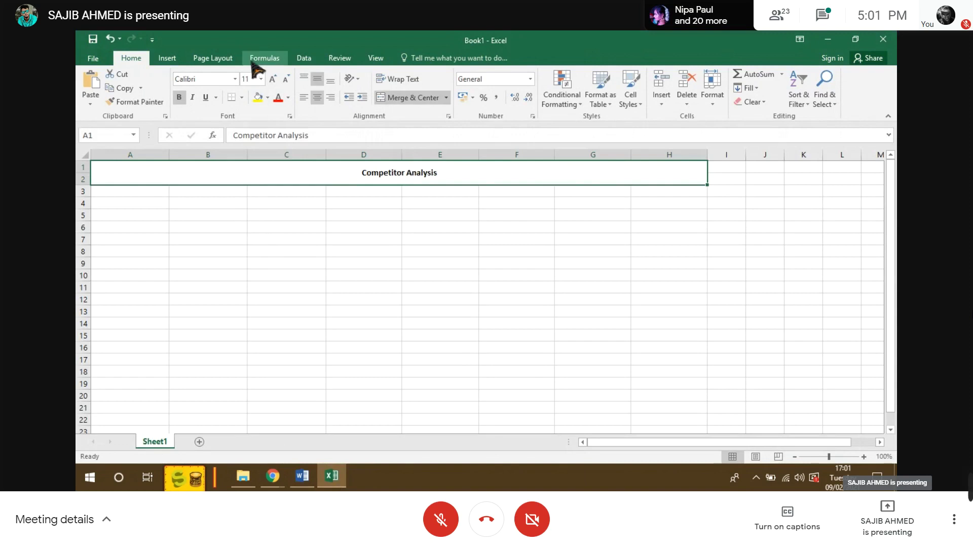
pyautogui.click(261, 79)
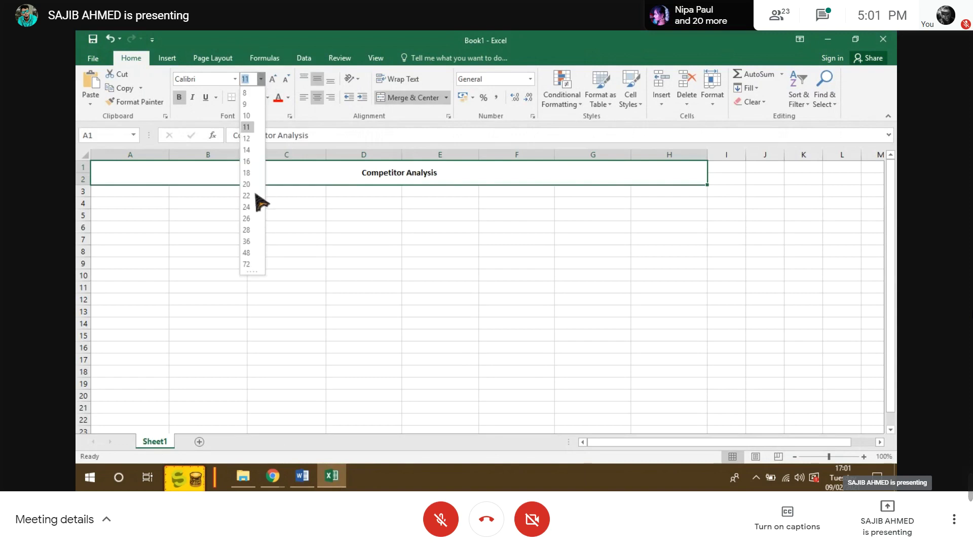
pyautogui.click(247, 220)
pyautogui.click(400, 226)
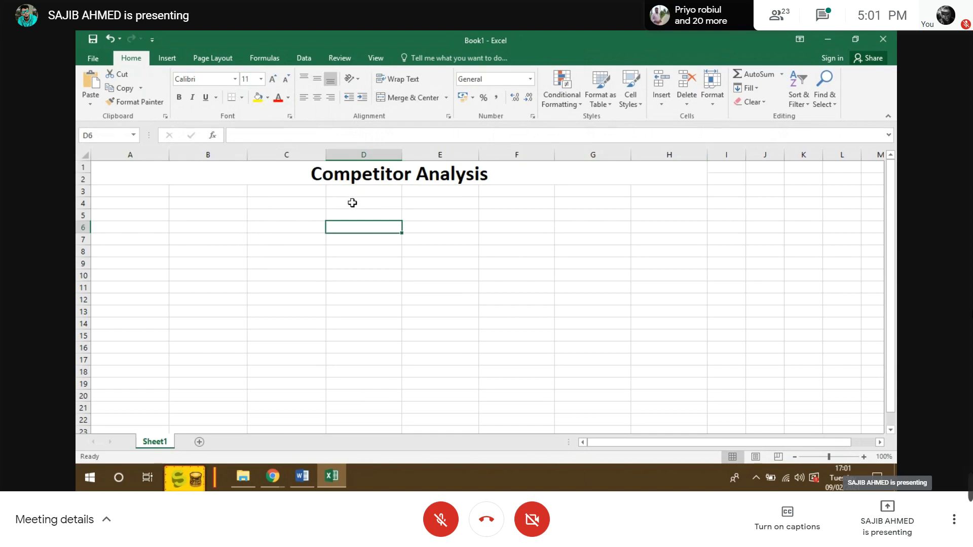
# Switch to Chrome and highlight the search phrase on the "online t-shirt" Google results page
pyautogui.click(152, 194)
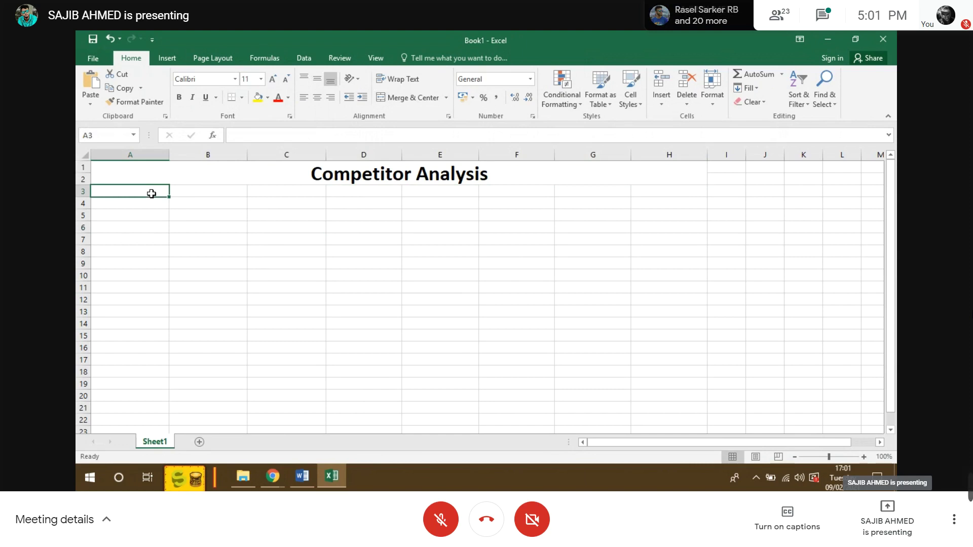
pyautogui.click(269, 480)
pyautogui.click(228, 428)
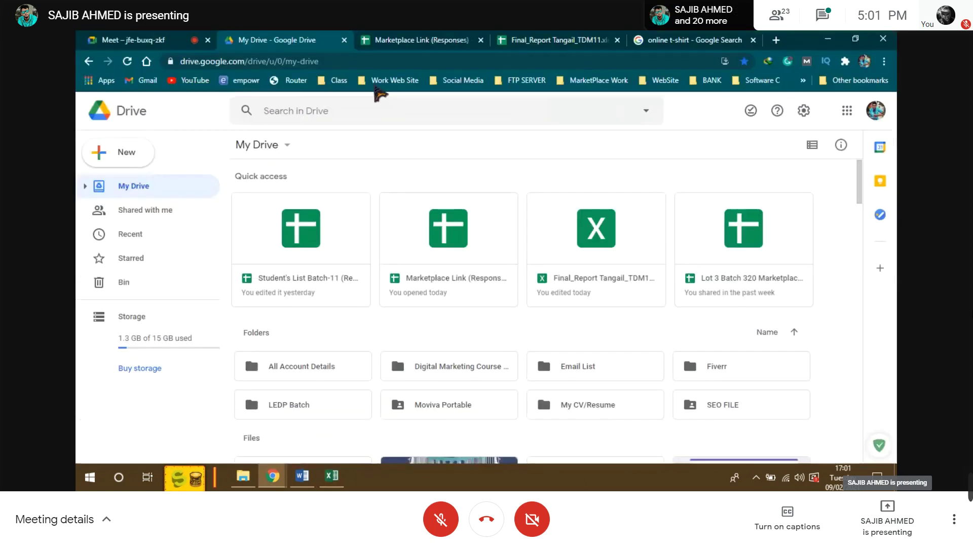
pyautogui.click(689, 40)
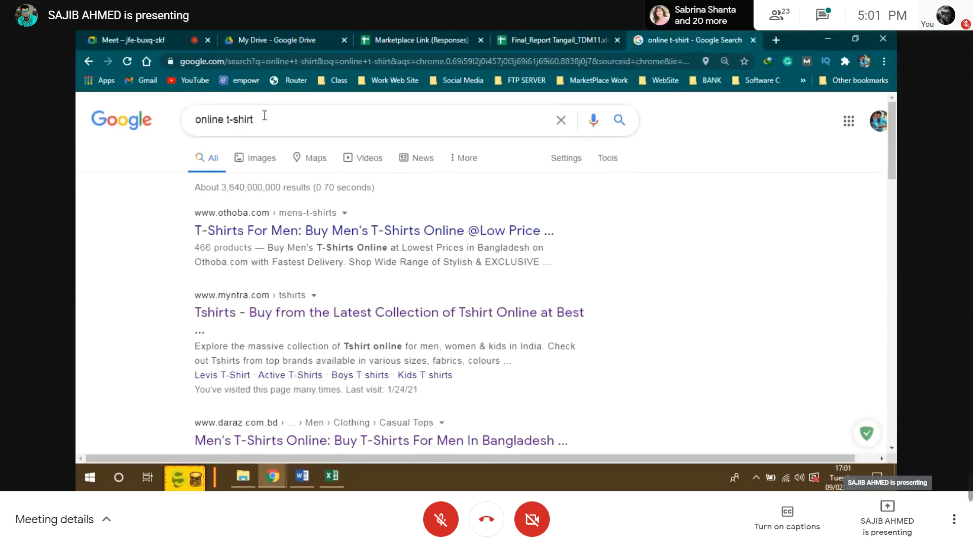
pyautogui.moveTo(264, 116); pyautogui.dragTo(191, 123)
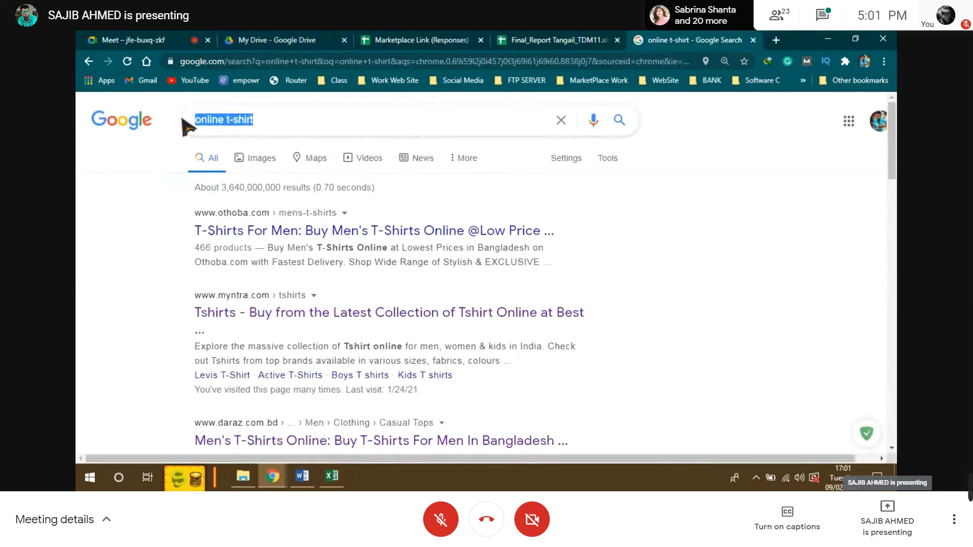
# Return to the Excel workbook and enter the column header "keyword" in cell A3
pyautogui.click(332, 477)
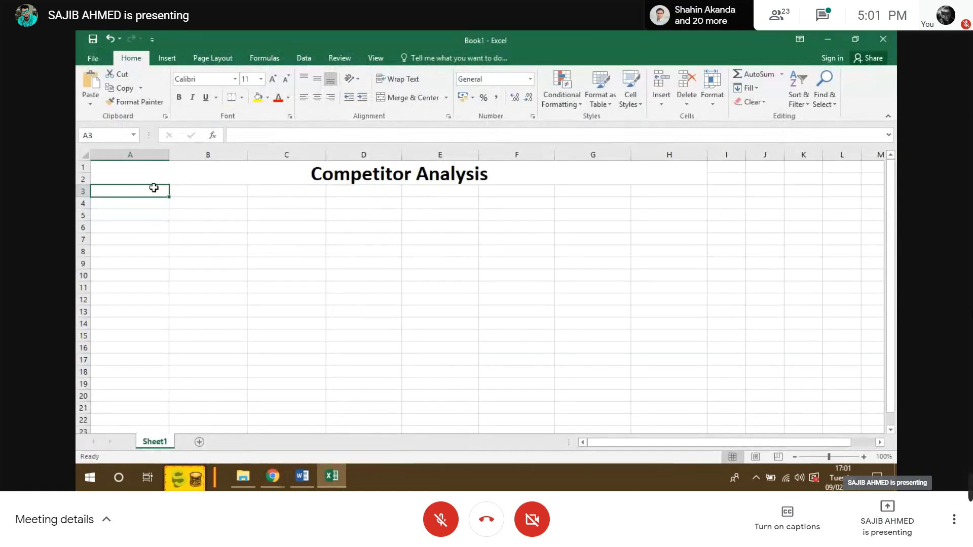
pyautogui.write('K')
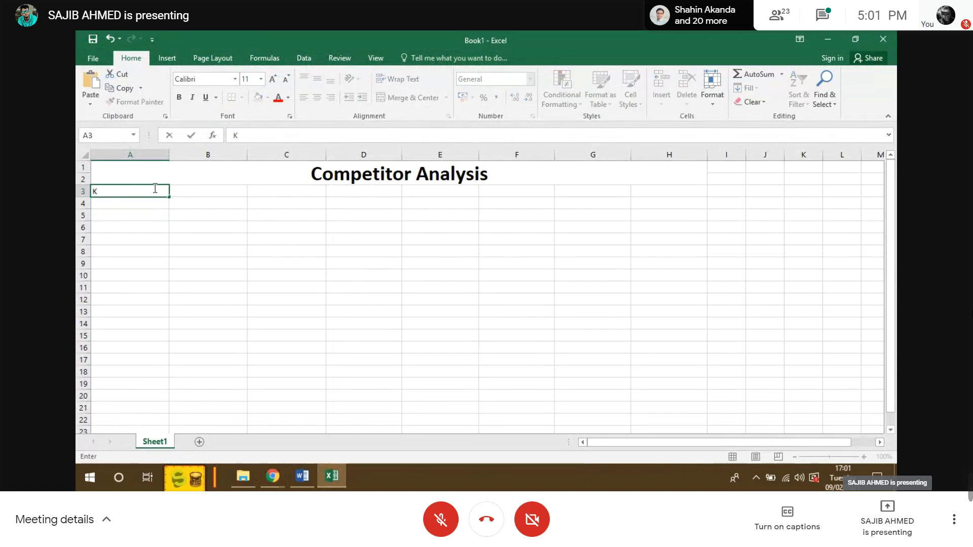
pyautogui.write('ew')
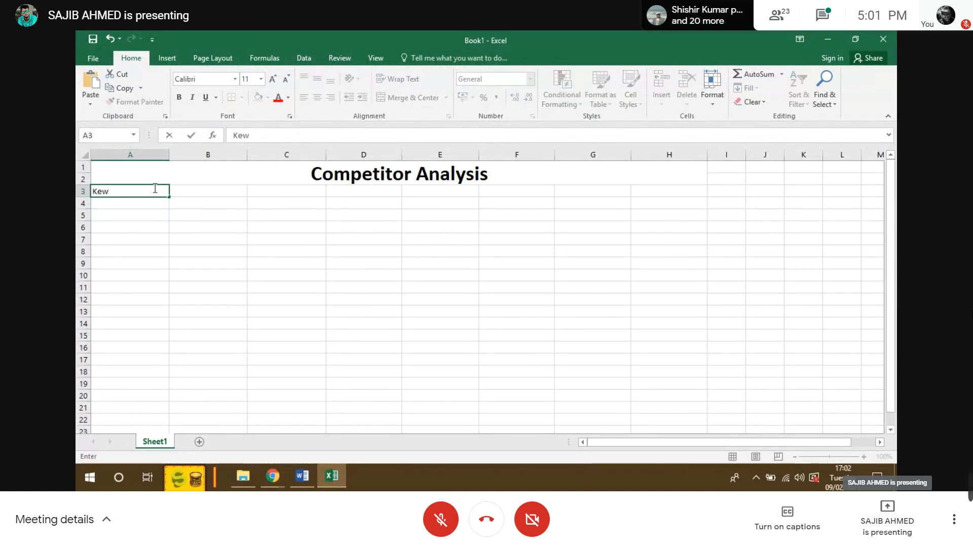
pyautogui.press('BackSpace')
pyautogui.press('BackSpace')
pyautogui.press('BackSpace')
pyautogui.write('y')
pyautogui.write('keyword')
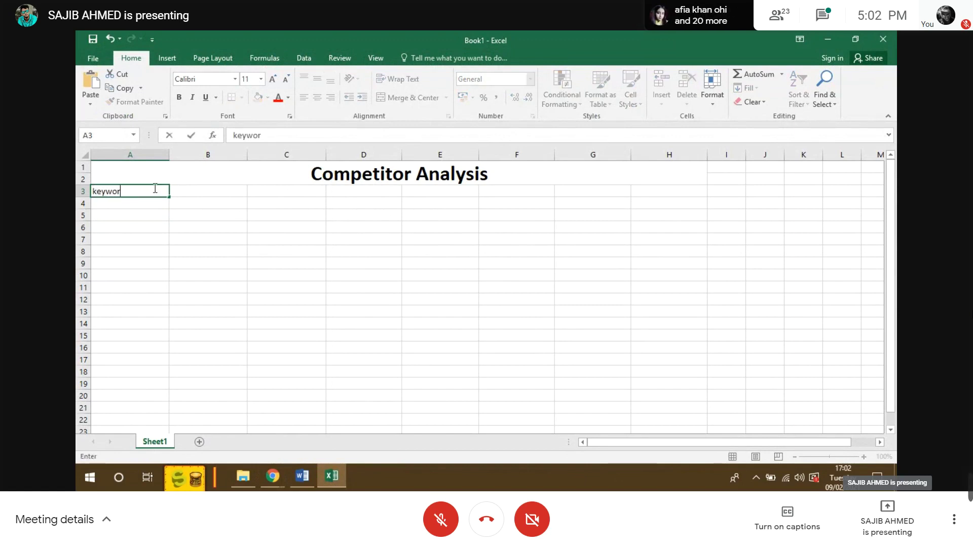
pyautogui.click(202, 200)
pyautogui.click(204, 193)
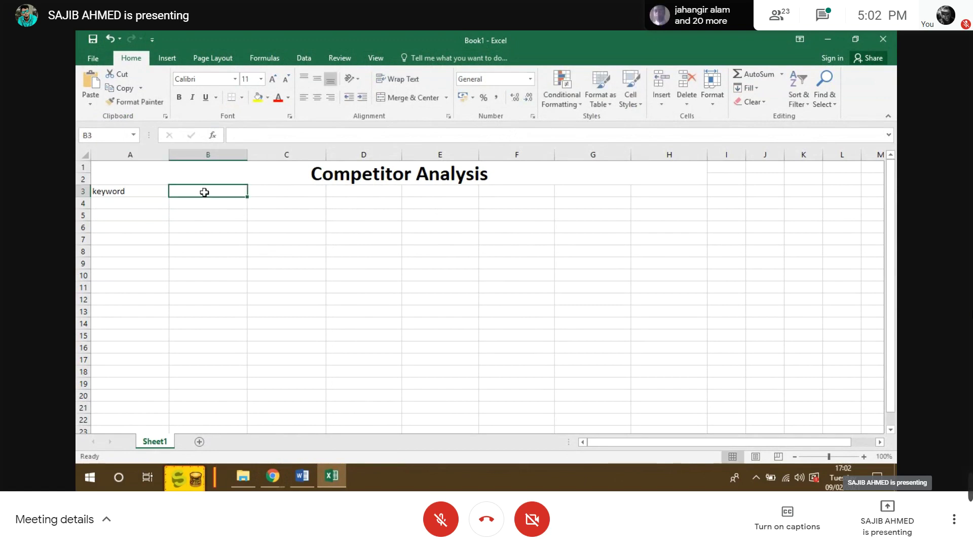
# Enter the keyword "online t-shirt" in cell A4, below the keyword header
pyautogui.doubleClick(121, 203)
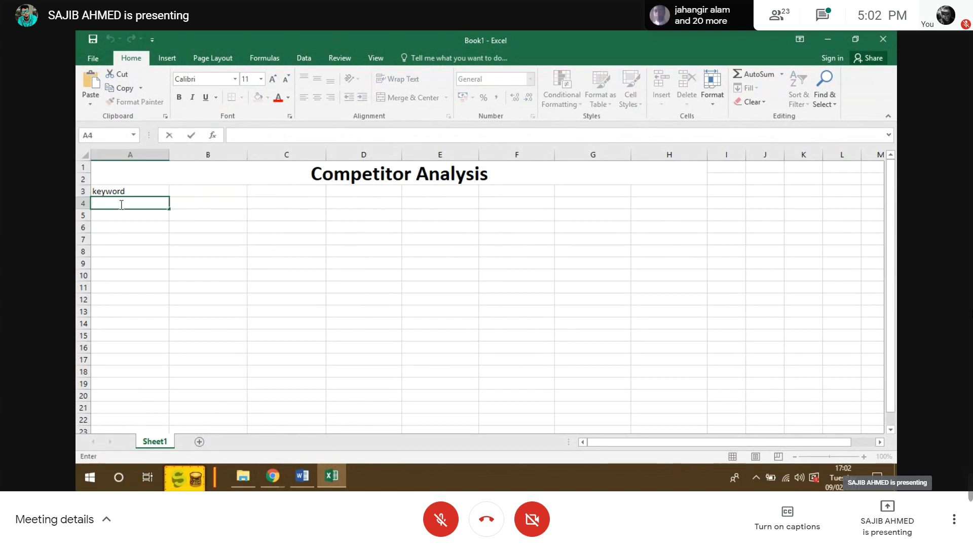
pyautogui.write('online t-shirt')
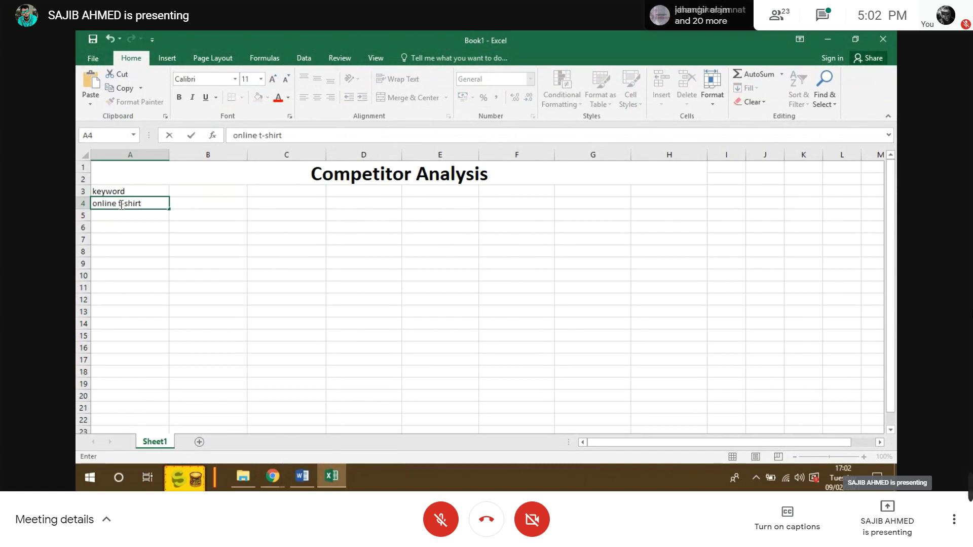
pyautogui.click(181, 199)
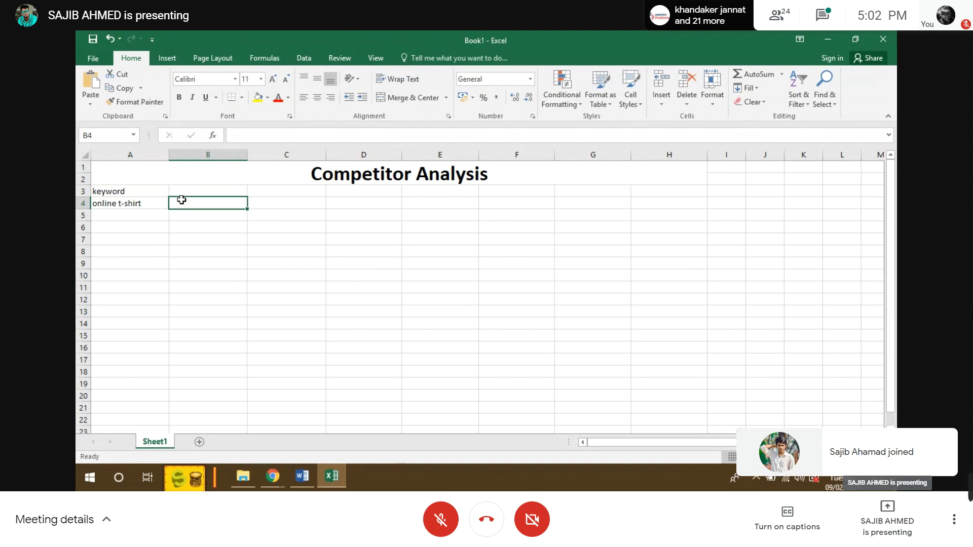
# Switch to Chrome and look through the participant list of the Google Meet call, closing the list when finished
pyautogui.click(277, 481)
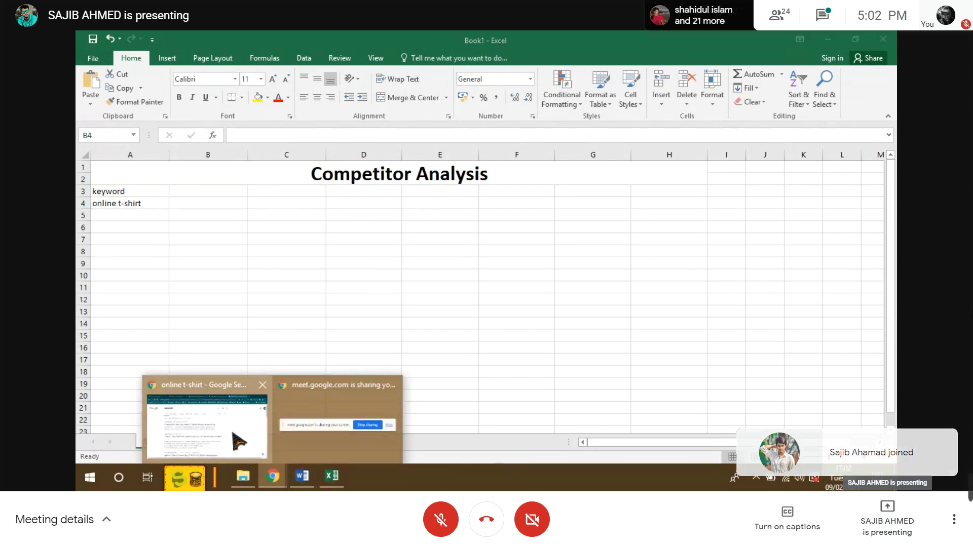
pyautogui.click(233, 434)
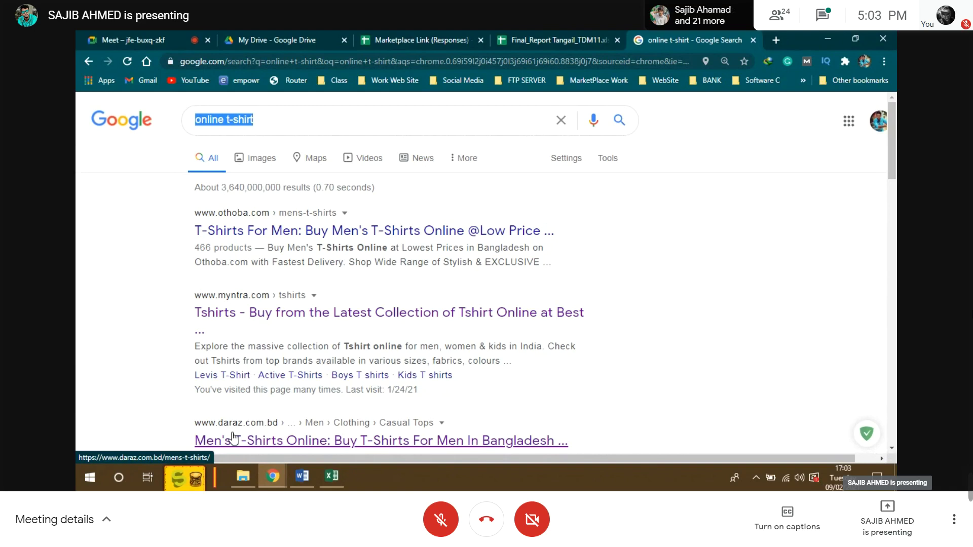
pyautogui.click(133, 39)
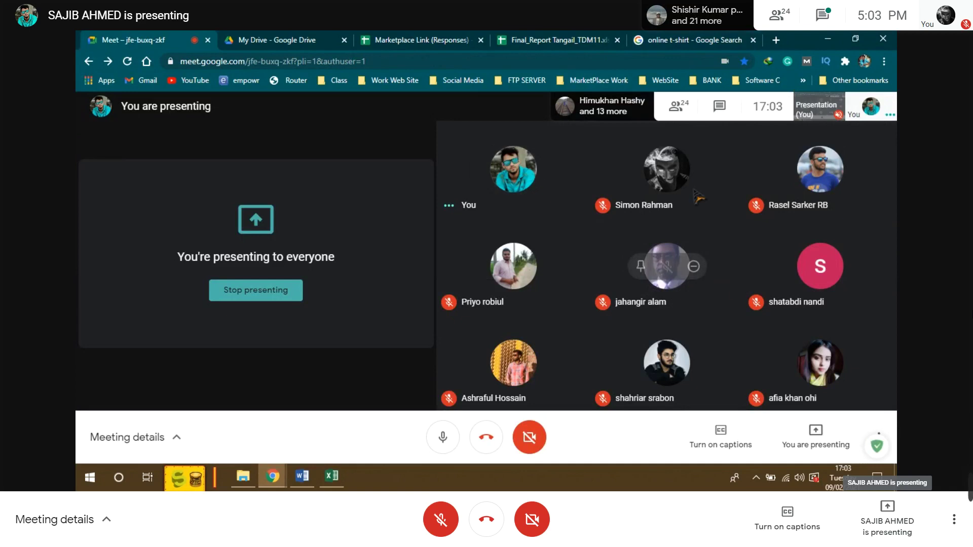
pyautogui.click(675, 118)
pyautogui.scroll(-10, 837, 237)
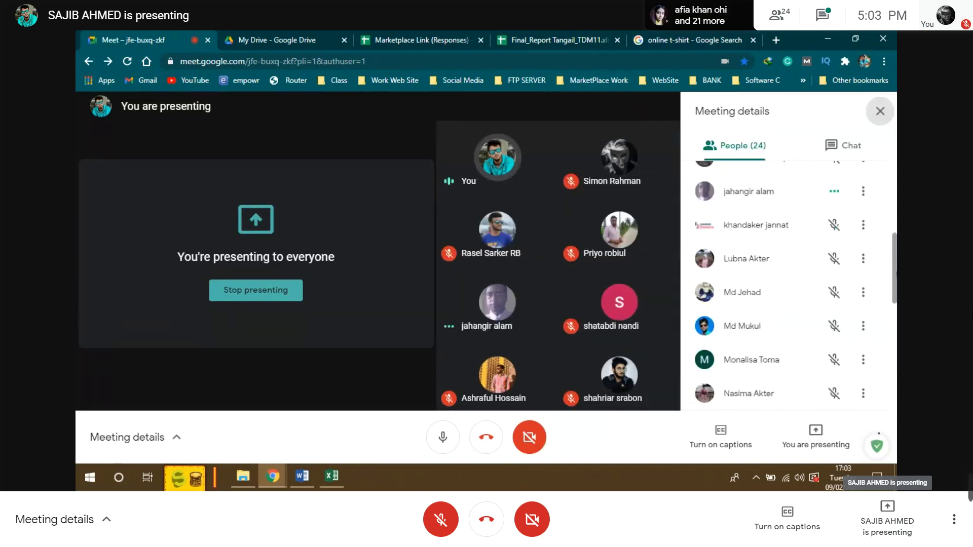
pyautogui.scroll(-3, 785, 284)
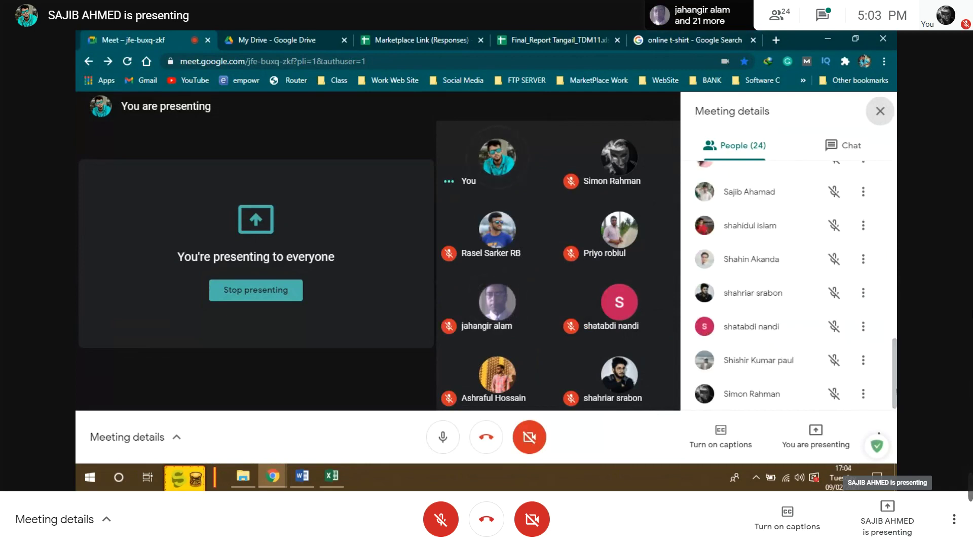
pyautogui.scroll(6, 786, 283)
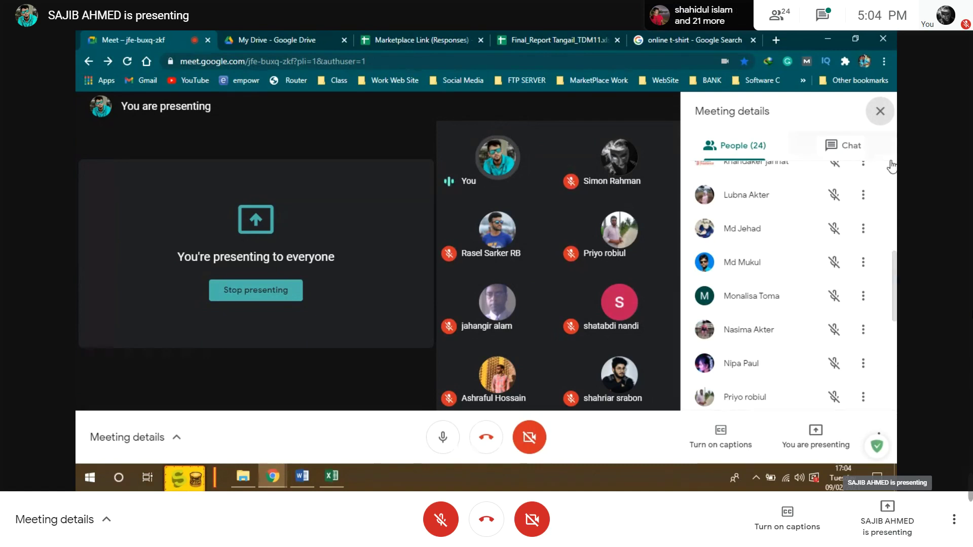
pyautogui.click(881, 114)
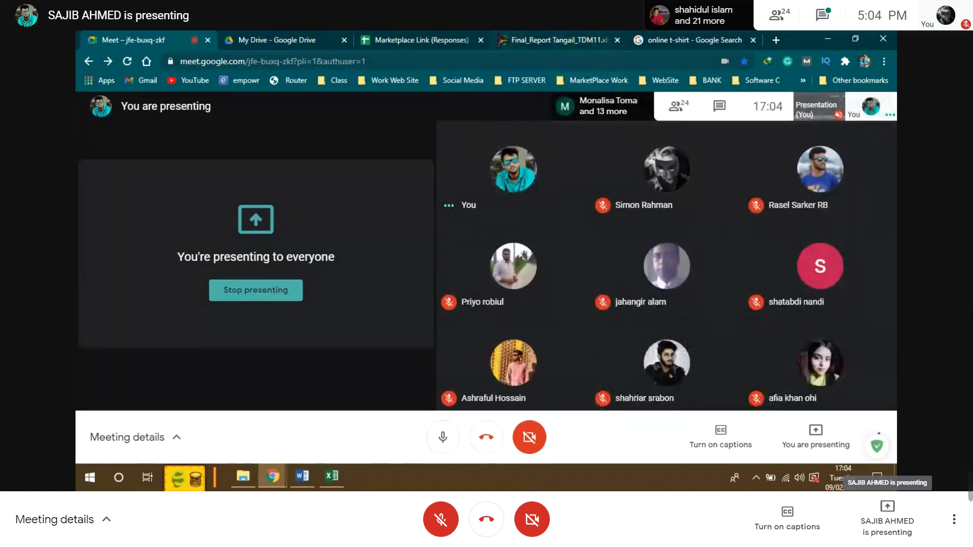
# Return to the "online t-shirt" Google results page and highlight part of the first result's description
pyautogui.click(571, 46)
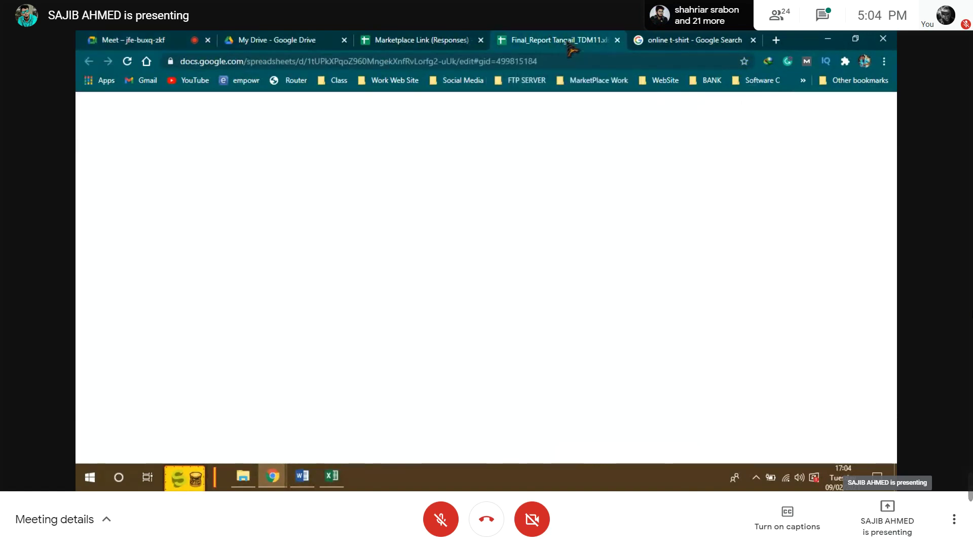
pyautogui.hotkey('ctrl', 'Tab')
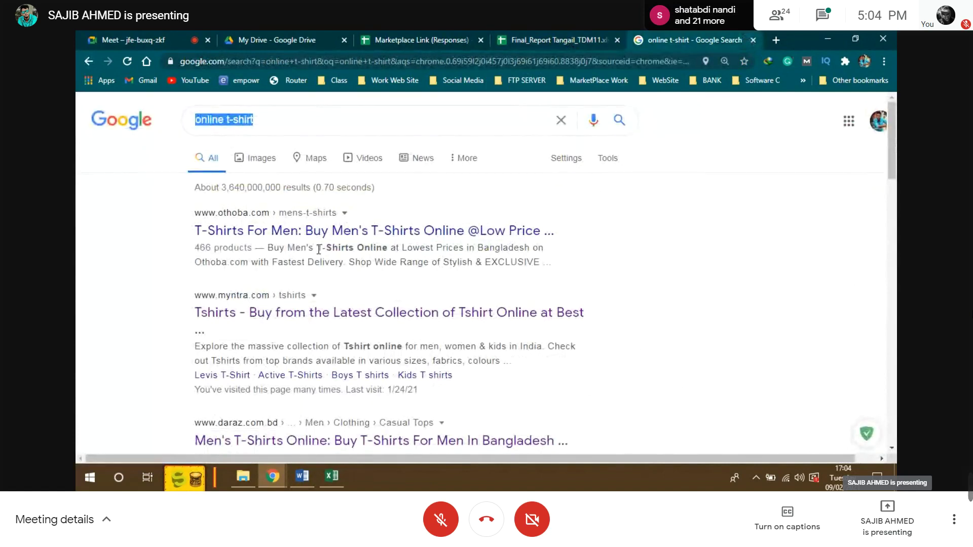
pyautogui.moveTo(319, 249); pyautogui.dragTo(373, 258)
pyautogui.click(368, 258)
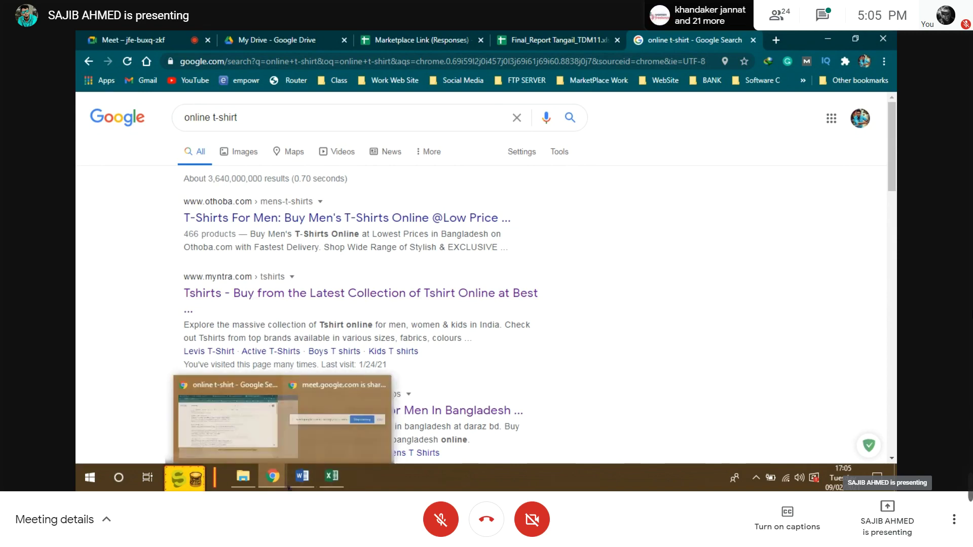
# Switch to the What is SEO document in Word and review the Competitor Analysis criteria, highlighting the keyword and rank terms
pyautogui.click(302, 477)
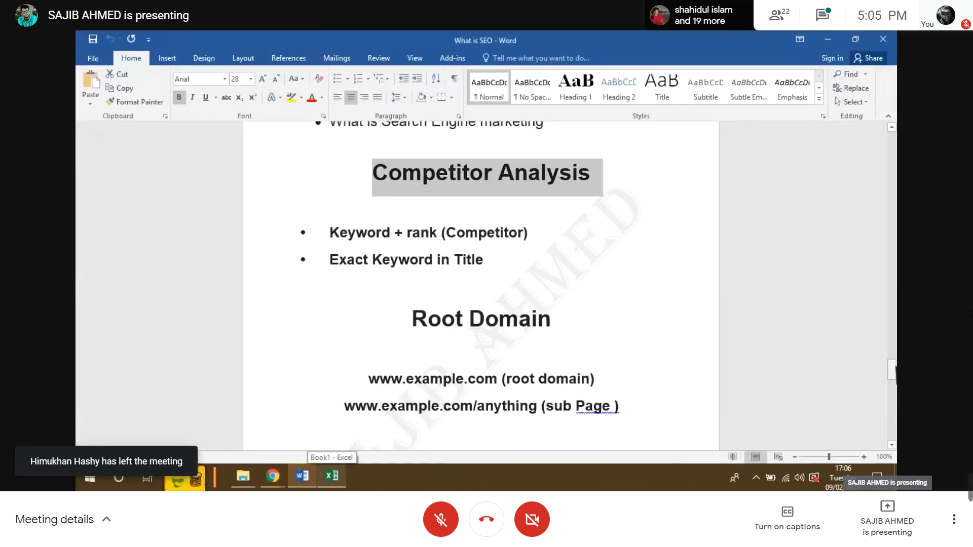
pyautogui.scroll(-1, 481, 284)
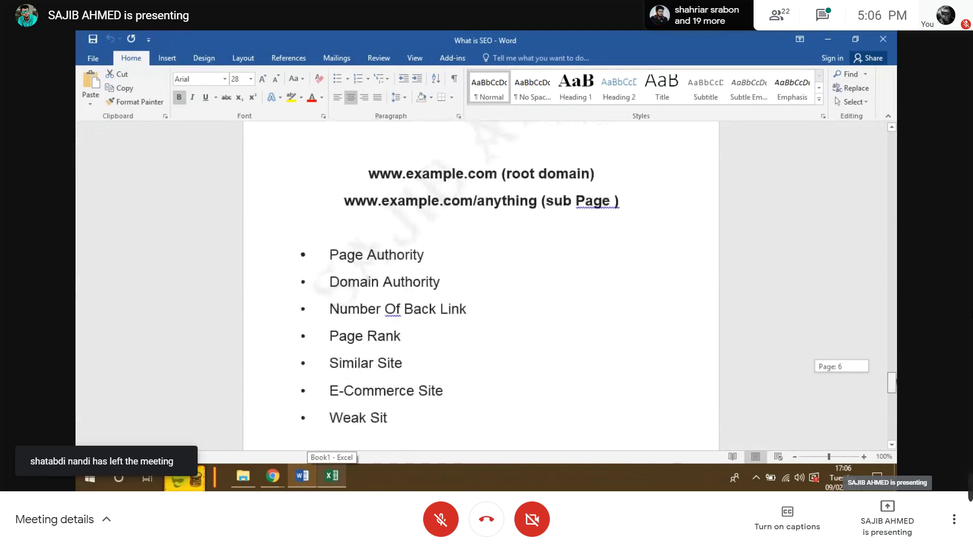
pyautogui.scroll(-1, 480, 284)
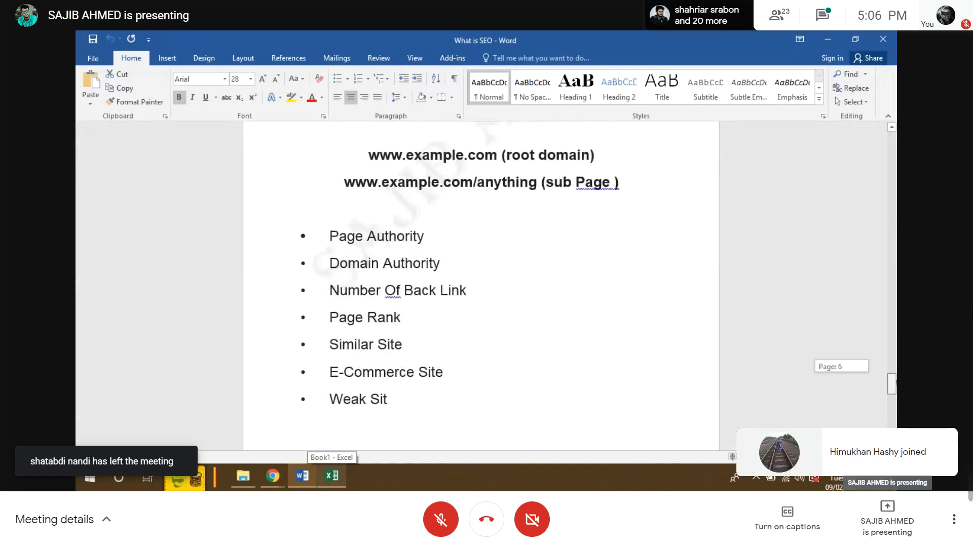
pyautogui.scroll(2, 894, 387)
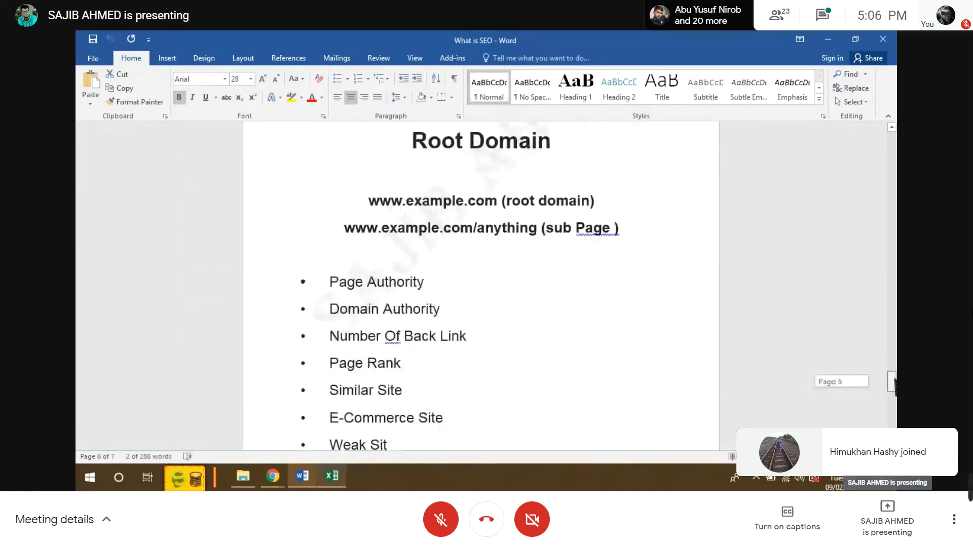
pyautogui.scroll(10, 894, 387)
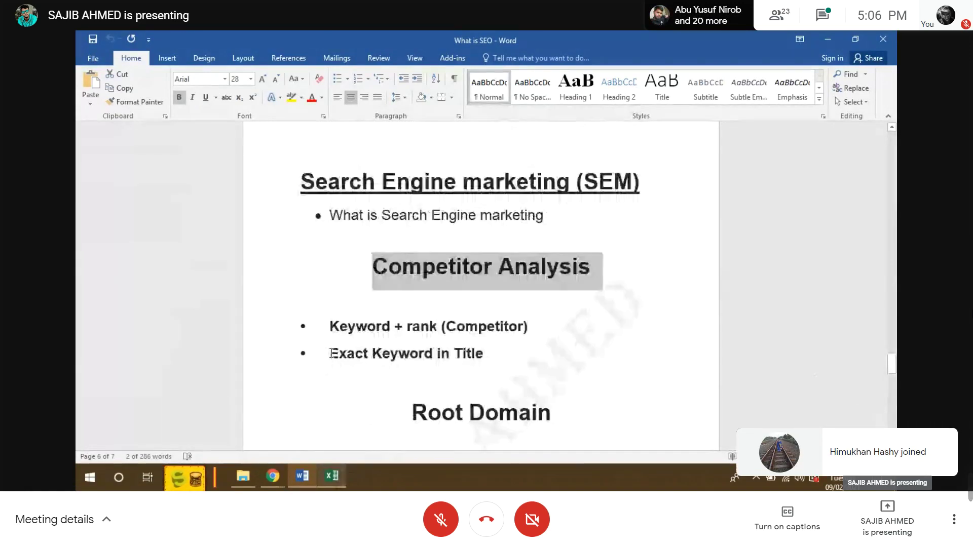
pyautogui.moveTo(332, 354); pyautogui.dragTo(400, 353)
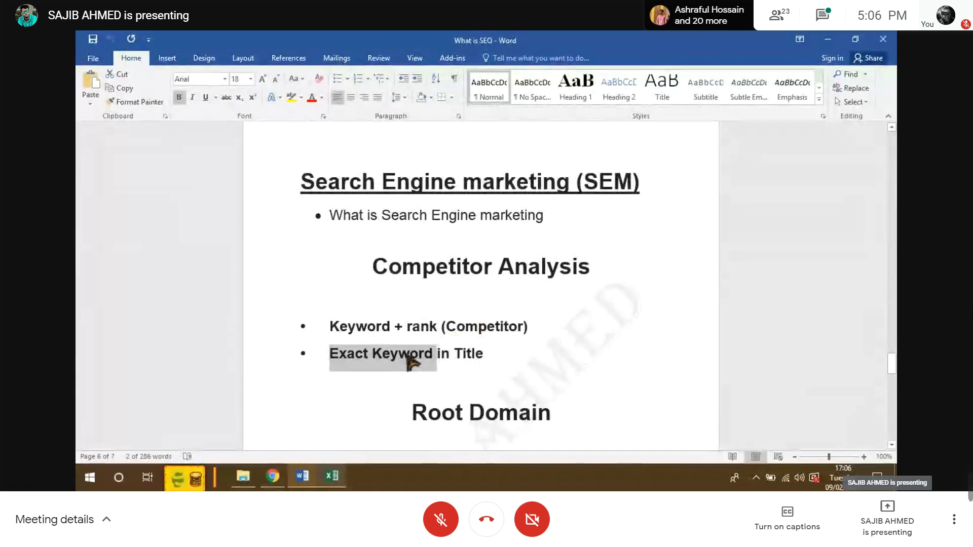
pyautogui.click(395, 329)
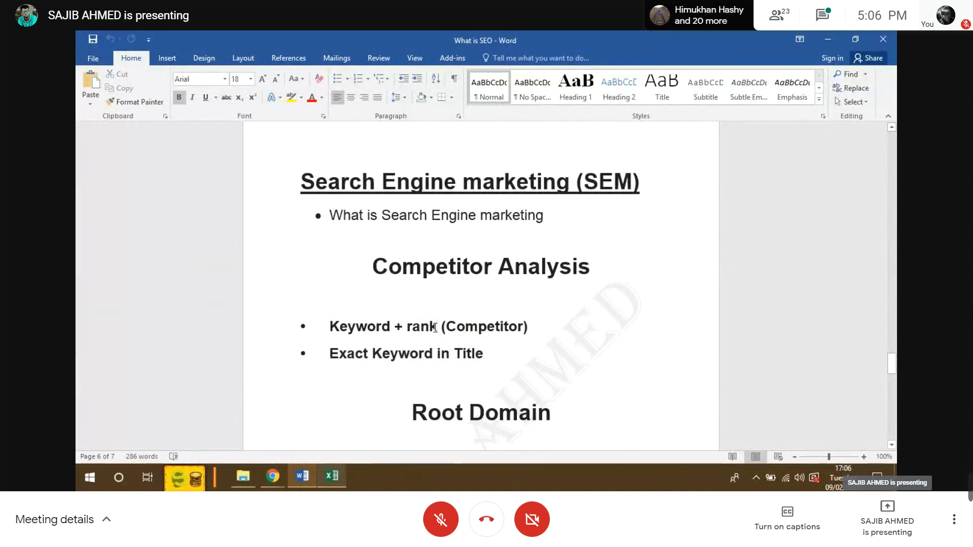
pyautogui.moveTo(330, 329); pyautogui.dragTo(387, 331)
pyautogui.doubleClick(421, 327)
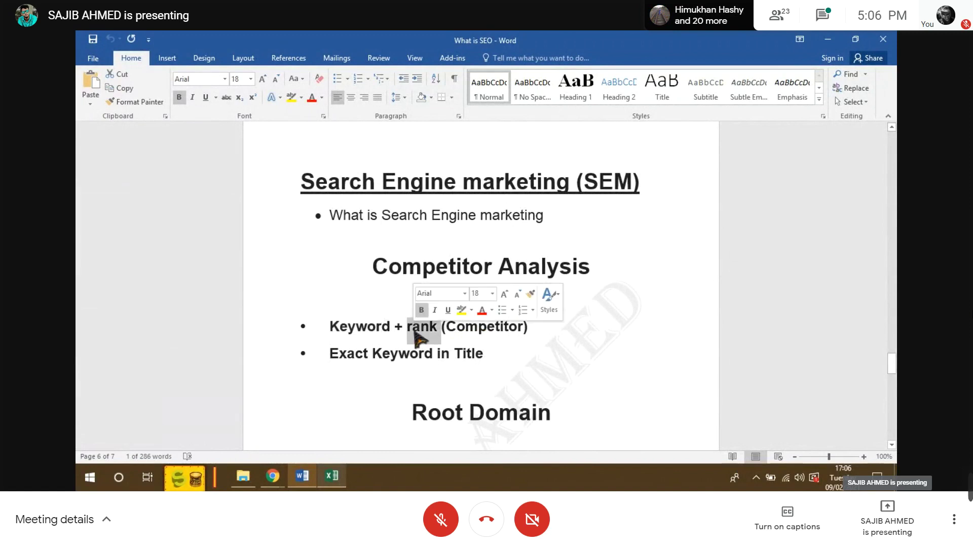
pyautogui.click(446, 330)
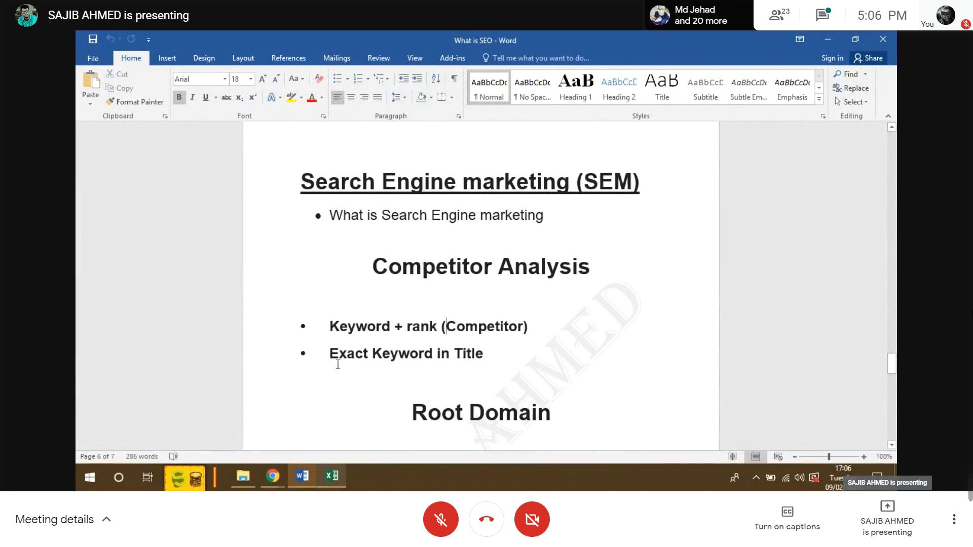
# Copy "Exact Keyword" from the Competitor Analysis bullets in Word and paste it as the header in cell B3 of the Excel workbook
pyautogui.moveTo(334, 355); pyautogui.dragTo(439, 362)
pyautogui.hotkey('ctrl', 'c')
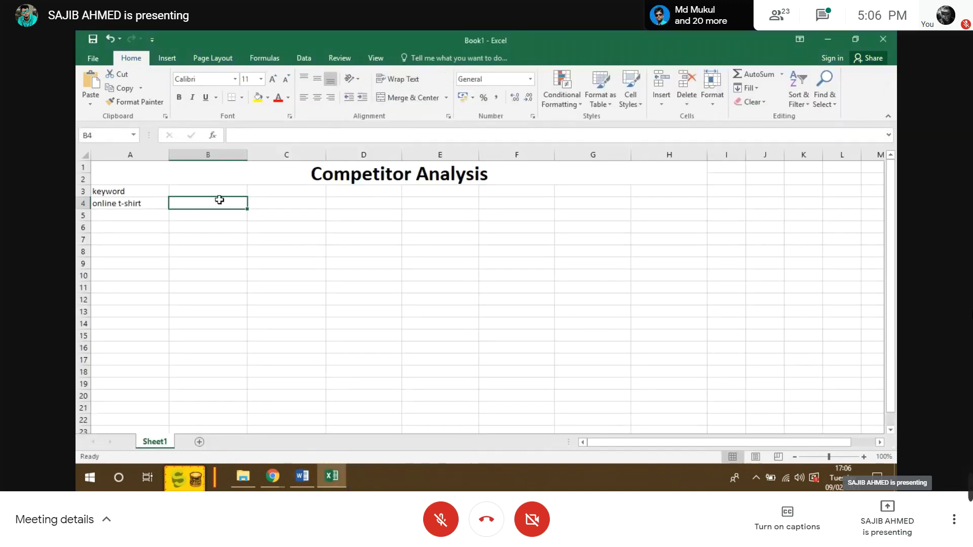
pyautogui.click(216, 190)
pyautogui.hotkey('ctrl', 'v')
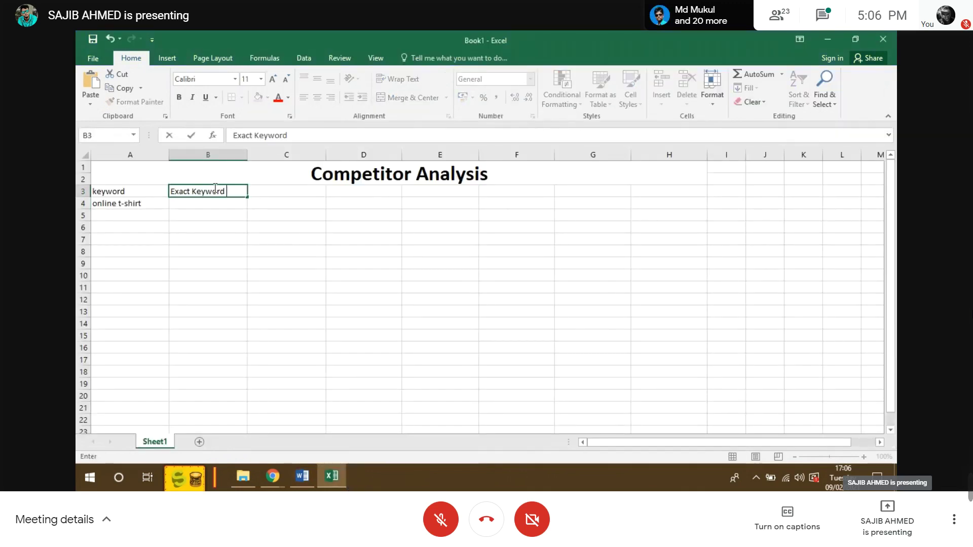
pyautogui.click(201, 226)
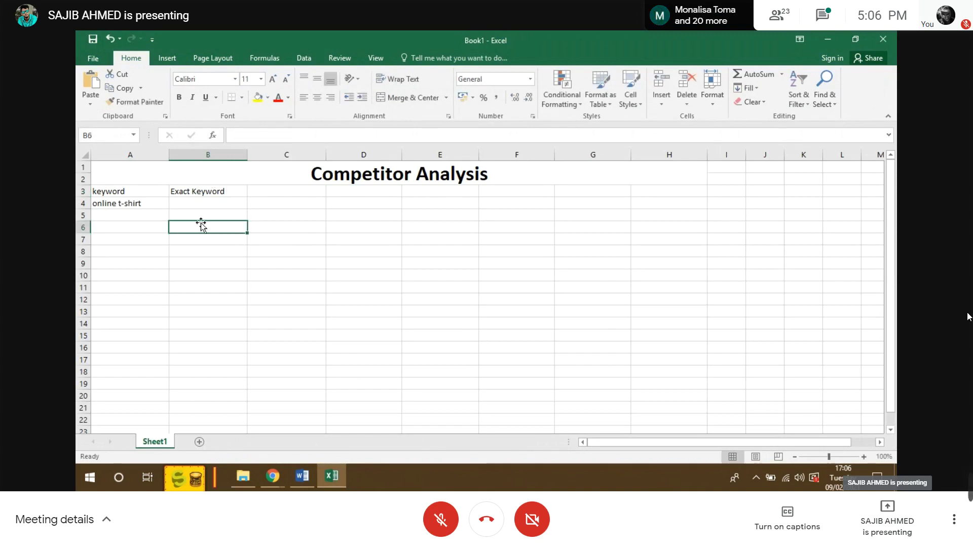
# Switch to Chrome and highlight the search phrase "online t-shirt" on the Google results page
pyautogui.click(302, 477)
pyautogui.moveTo(270, 480)
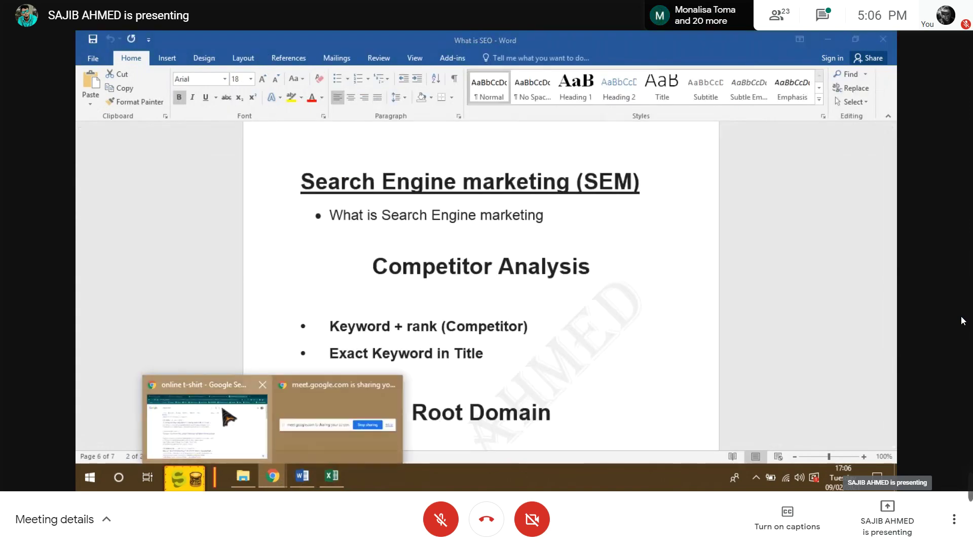
pyautogui.click(168, 413)
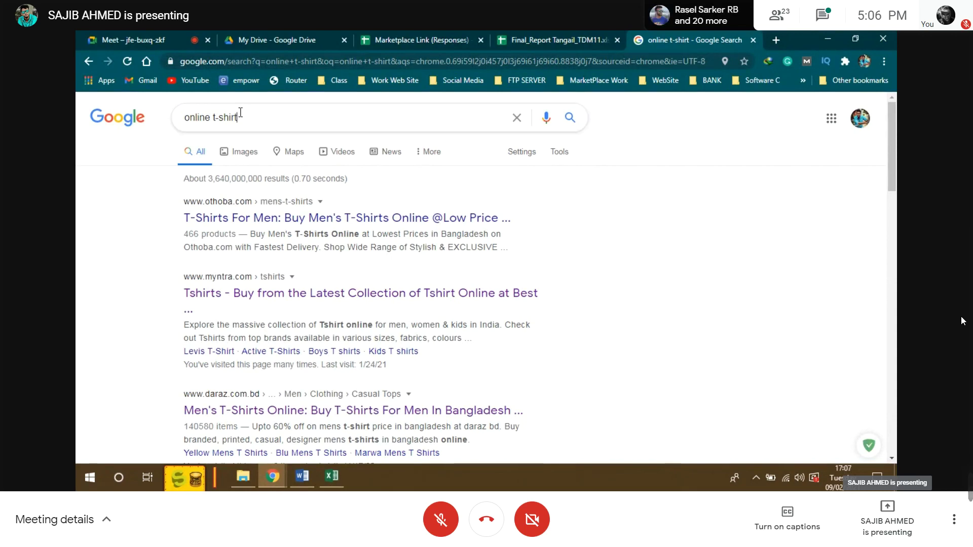
pyautogui.moveTo(241, 117); pyautogui.dragTo(170, 127)
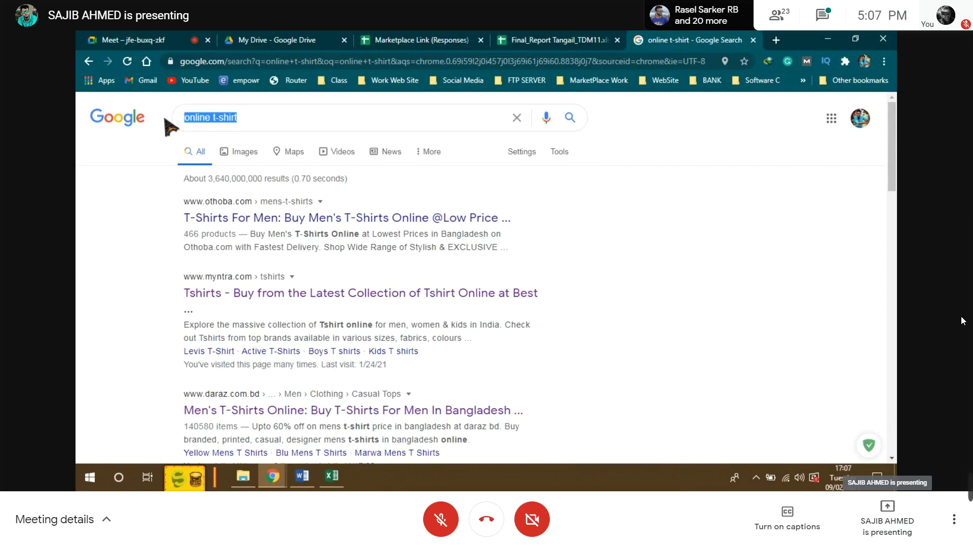
# Return to the Word document and highlight the "Exact Keyword in Title" bullet under Competitor Analysis
pyautogui.click(315, 478)
pyautogui.click(461, 365)
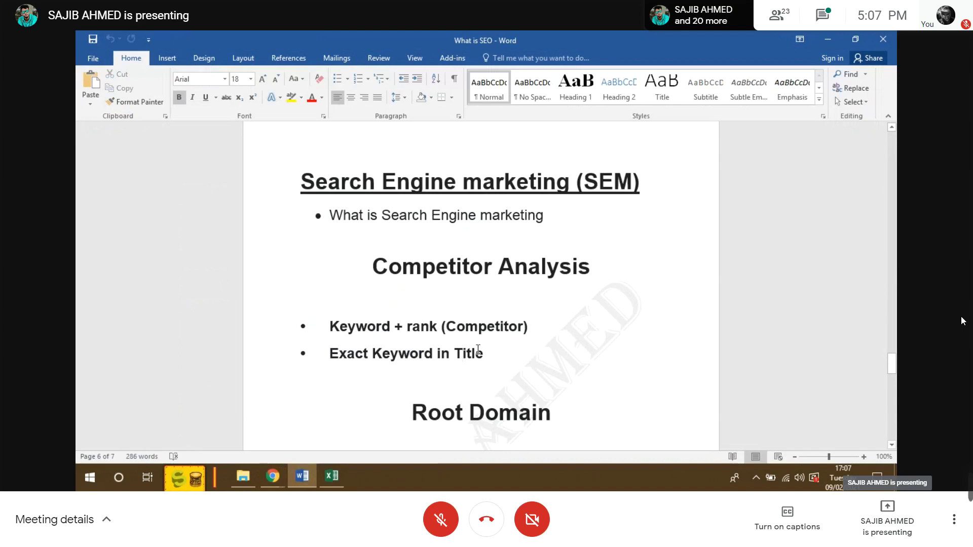
pyautogui.moveTo(476, 357); pyautogui.dragTo(338, 364)
pyautogui.click(361, 383)
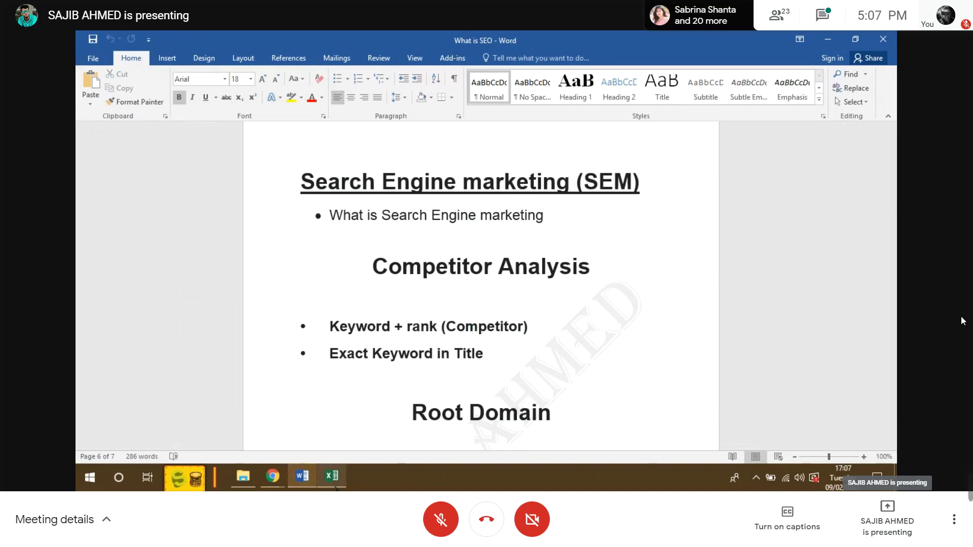
# Go back through the Excel workbook to Chrome and examine the Google search suggestions and result titles for "online t-shirt"
pyautogui.click(334, 482)
pyautogui.moveTo(282, 487)
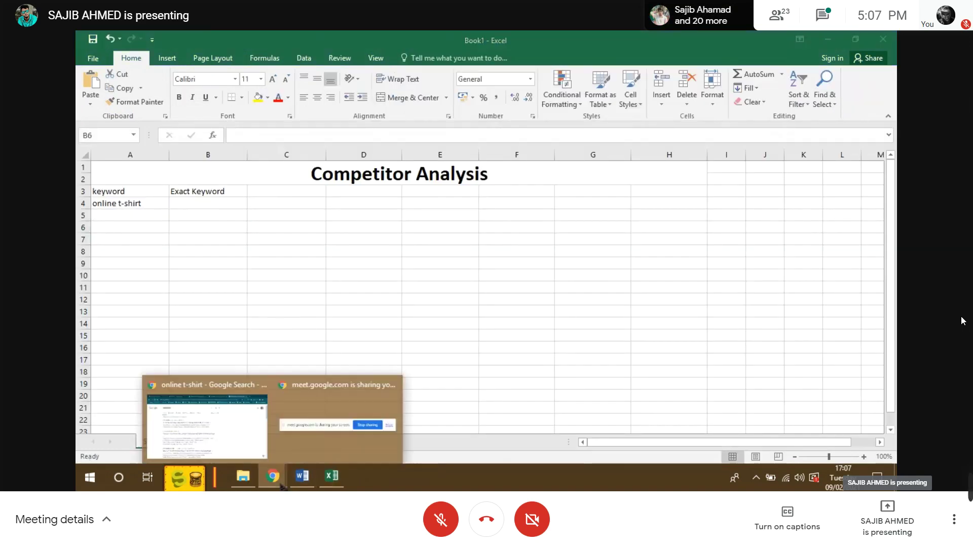
pyautogui.click(248, 427)
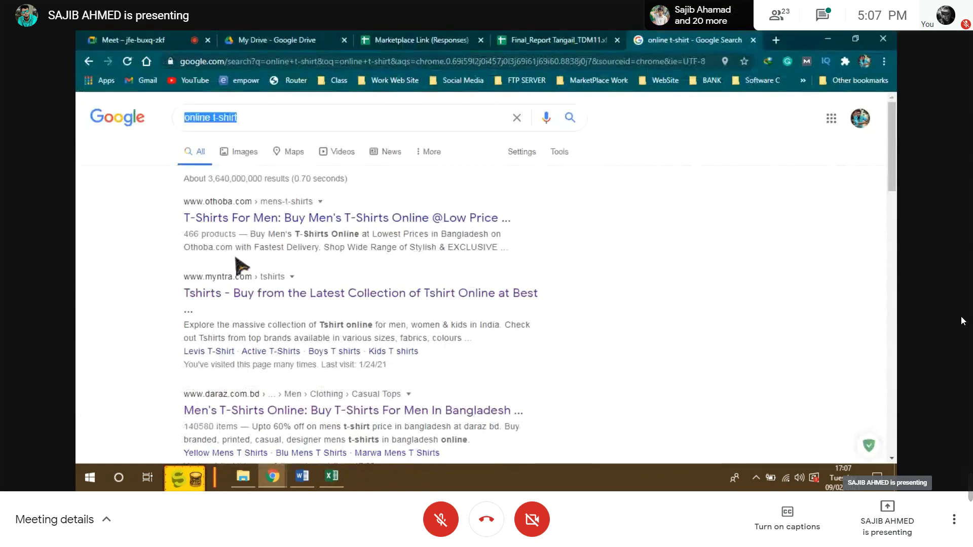
pyautogui.click(262, 118)
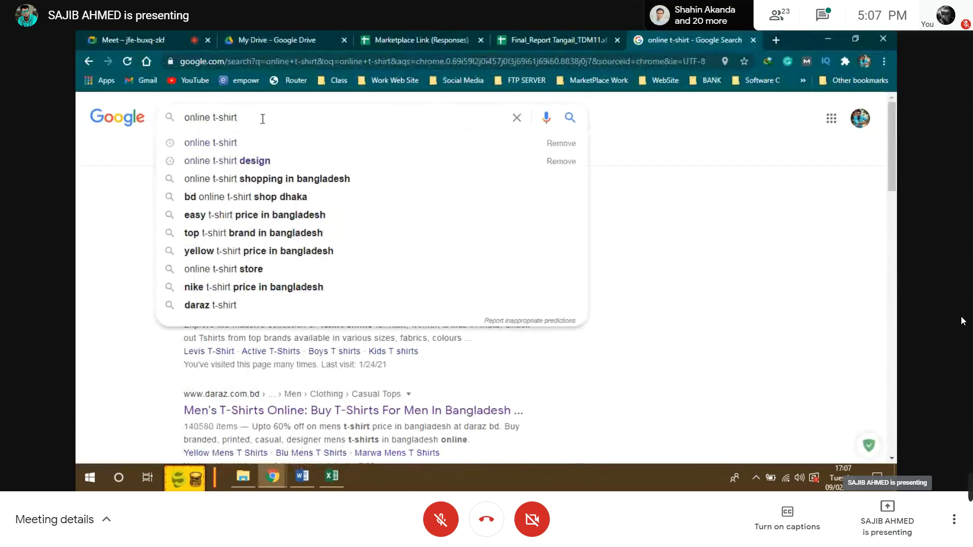
pyautogui.click(677, 190)
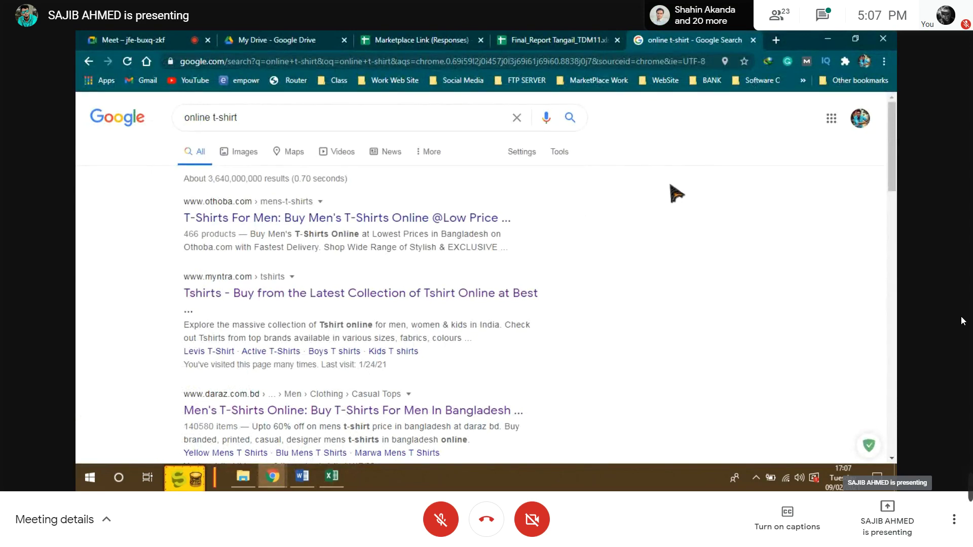
pyautogui.scroll(-2, 484, 276)
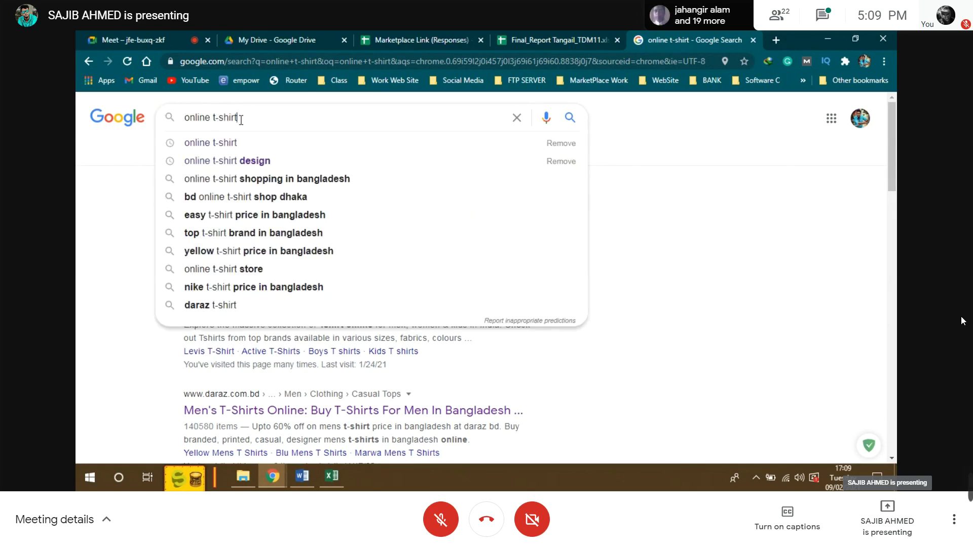
# Compare the search phrase "online t-shirt" with its suggestions and the result titles on the Google results page
pyautogui.click(638, 134)
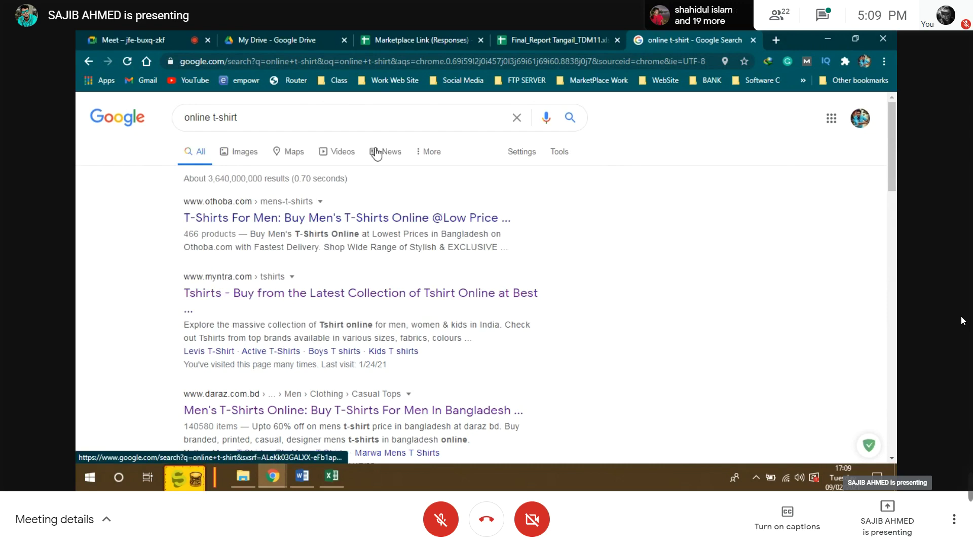
pyautogui.click(334, 116)
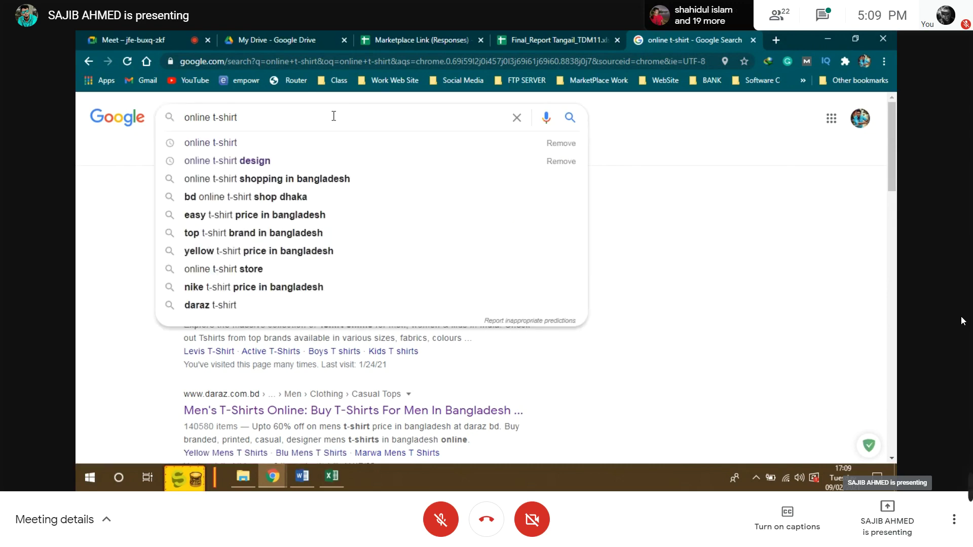
pyautogui.click(621, 111)
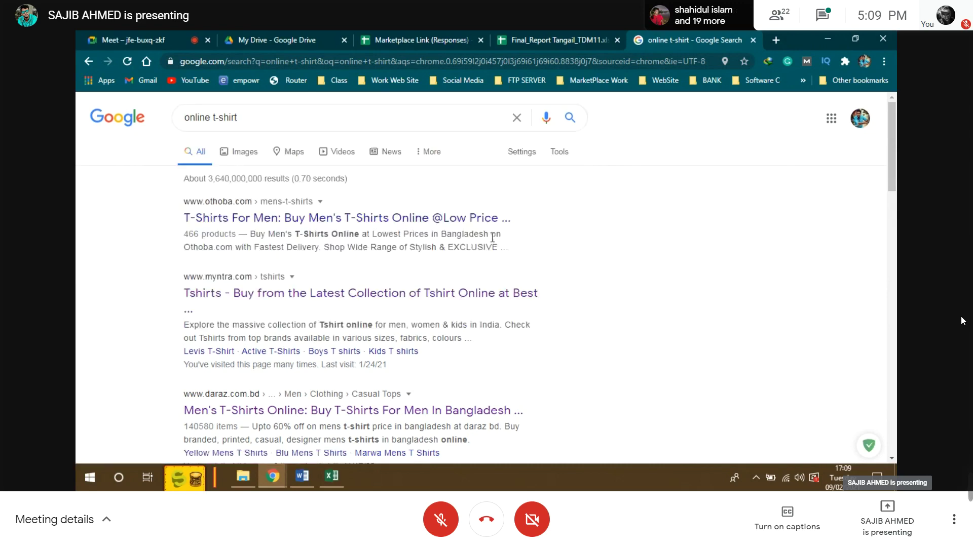
pyautogui.scroll(-10, 481, 279)
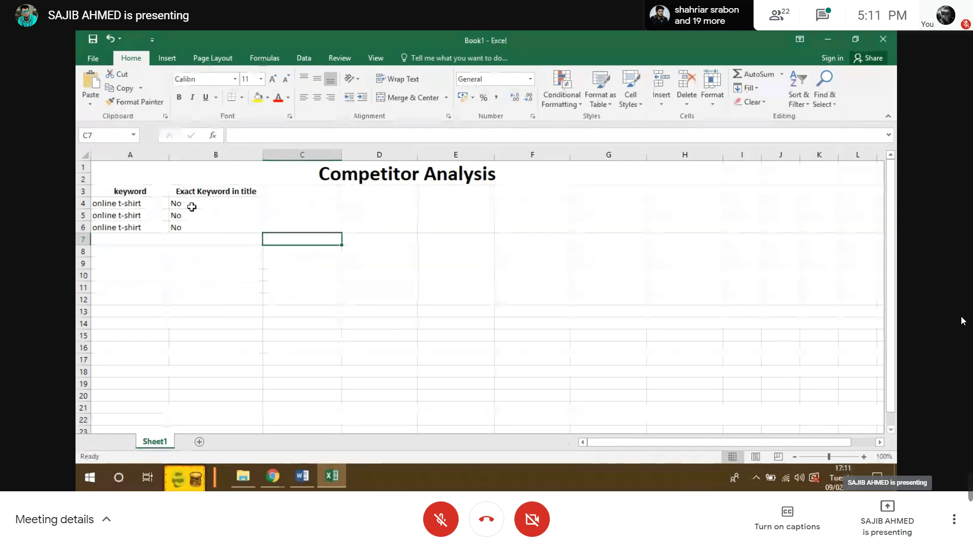
# Review the keyword and "Exact Keyword in title" entries in rows 4 to 6 of the Competitor Analysis sheet in Excel
pyautogui.click(192, 207)
pyautogui.click(194, 215)
pyautogui.click(197, 227)
pyautogui.click(198, 264)
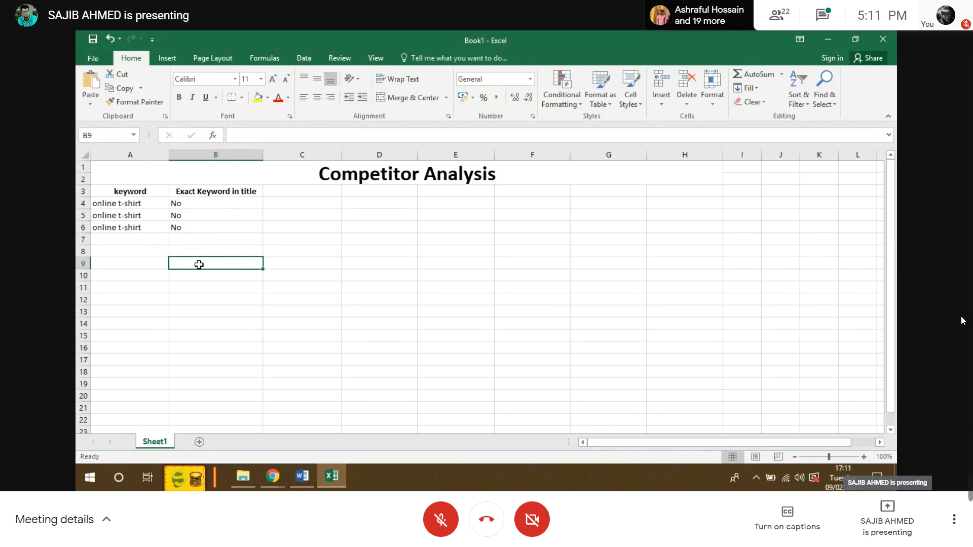
pyautogui.click(202, 238)
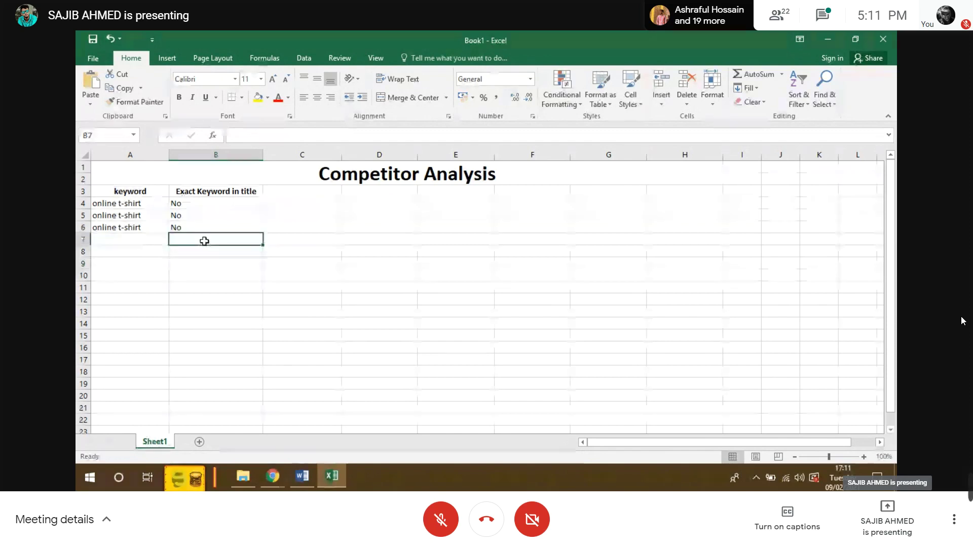
pyautogui.click(223, 216)
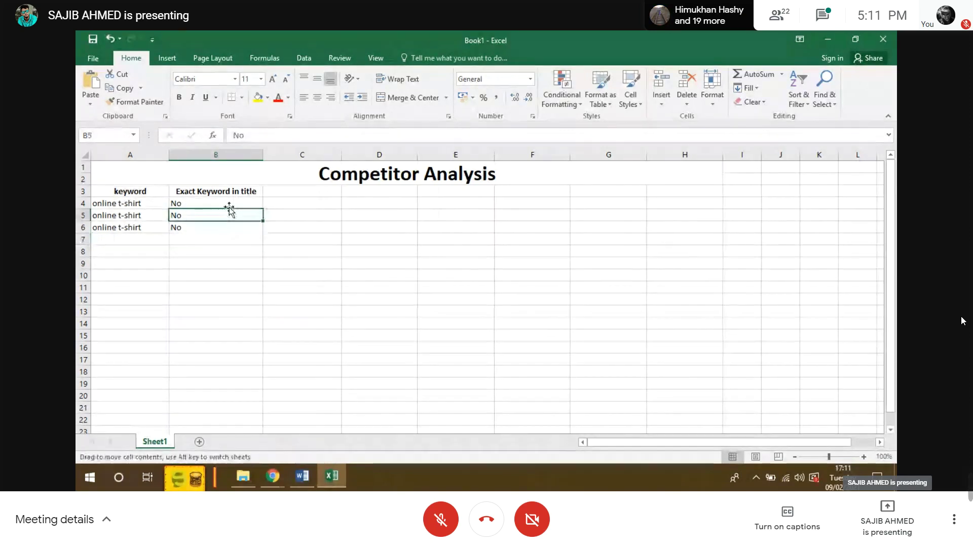
pyautogui.click(231, 203)
pyautogui.click(116, 195)
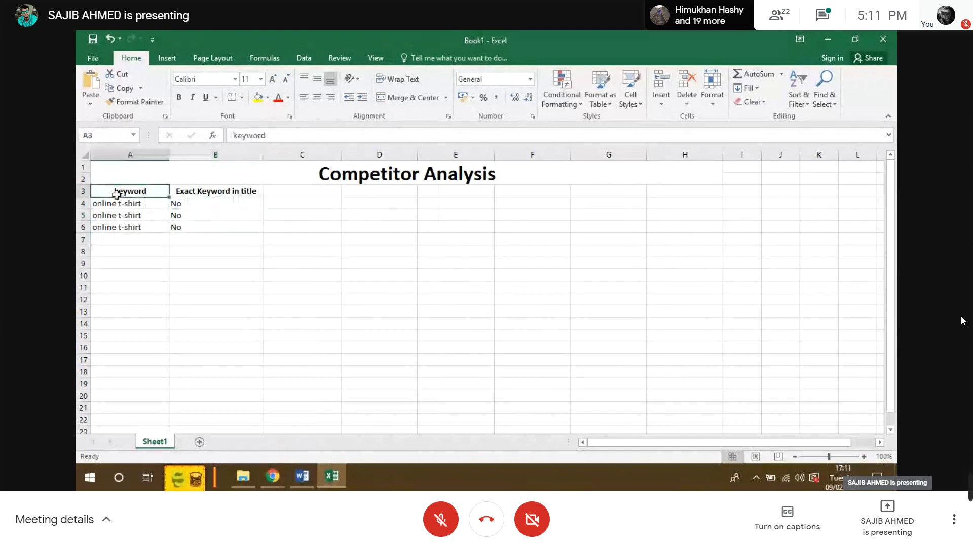
pyautogui.click(120, 203)
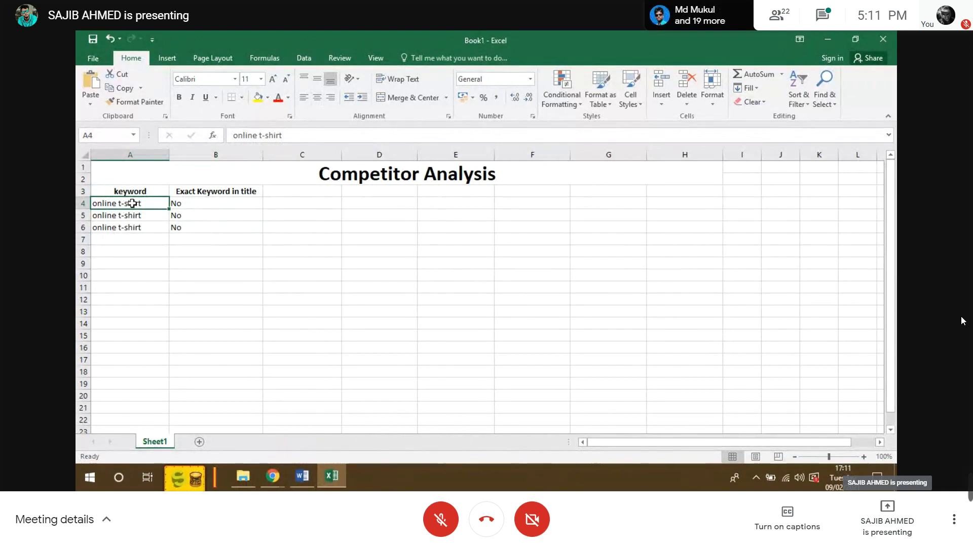
pyautogui.moveTo(139, 199)
pyautogui.mouseDown()
pyautogui.moveTo(144, 168)
pyautogui.moveTo(137, 188)
pyautogui.mouseUp()
pyautogui.click(516, 287)
pyautogui.click(135, 239)
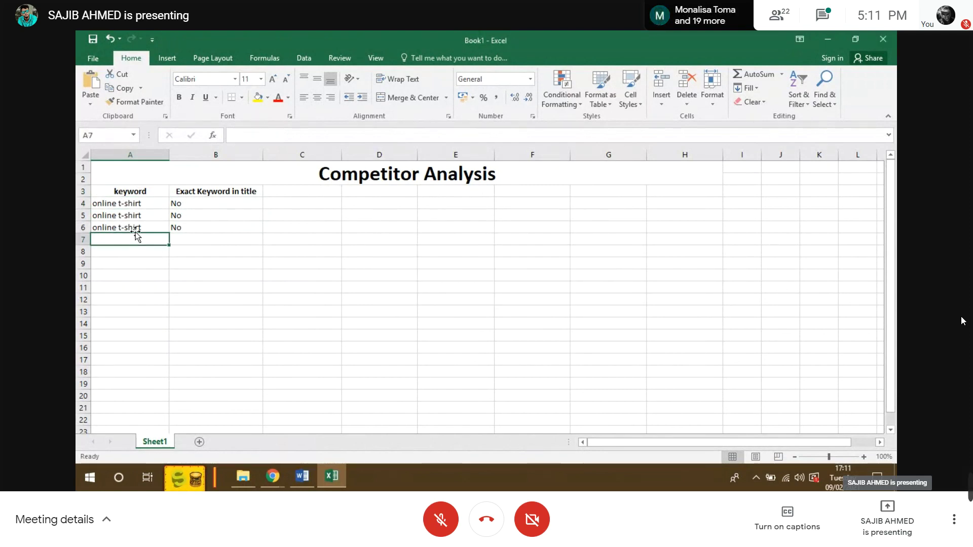
pyautogui.click(175, 203)
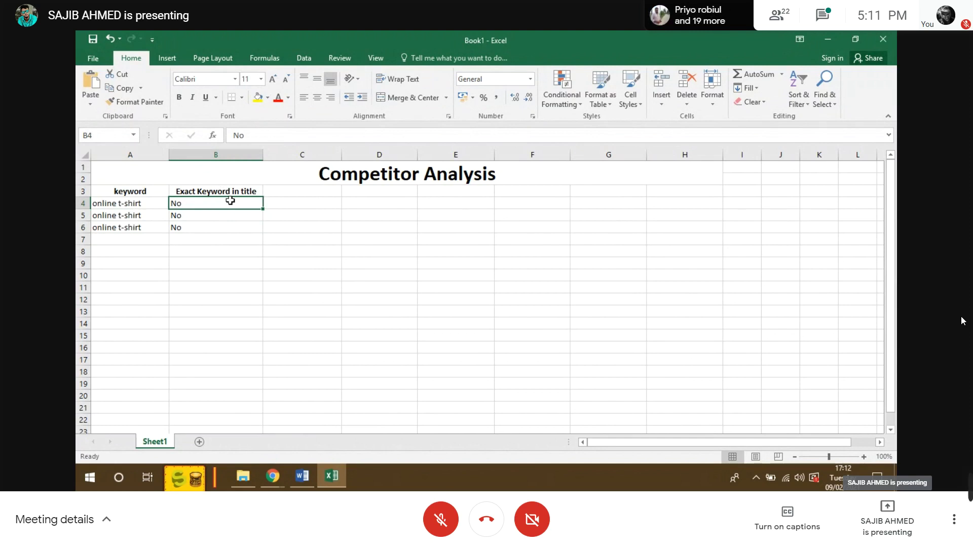
pyautogui.click(126, 207)
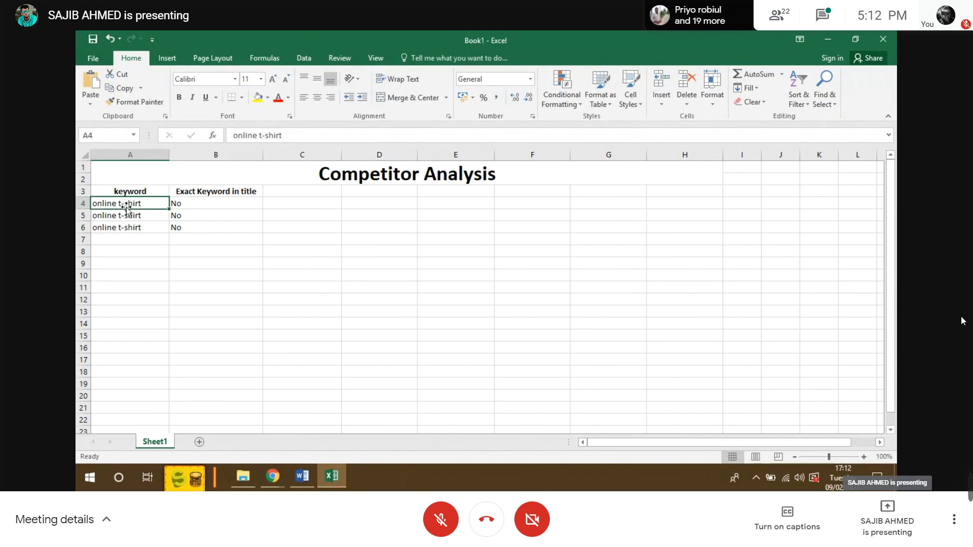
pyautogui.click(193, 208)
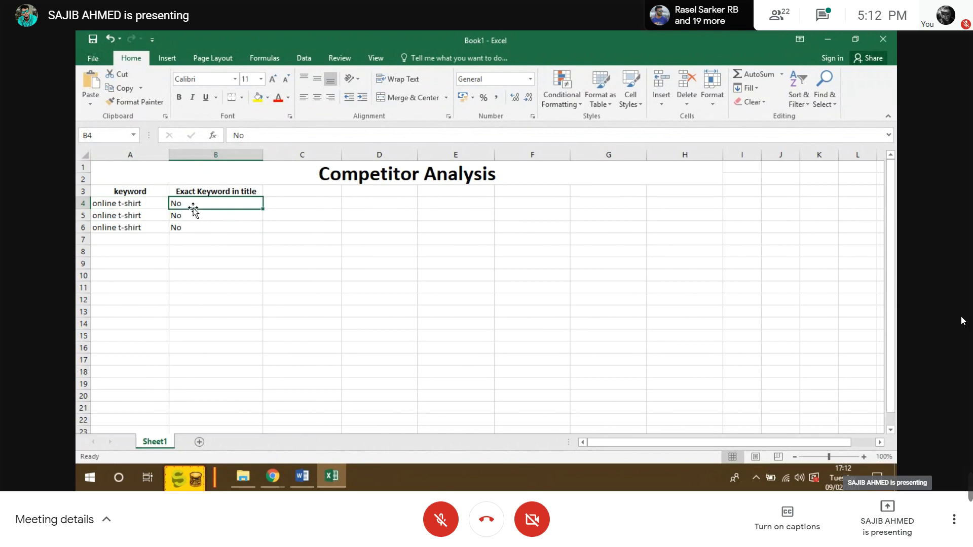
pyautogui.click(138, 223)
pyautogui.click(143, 213)
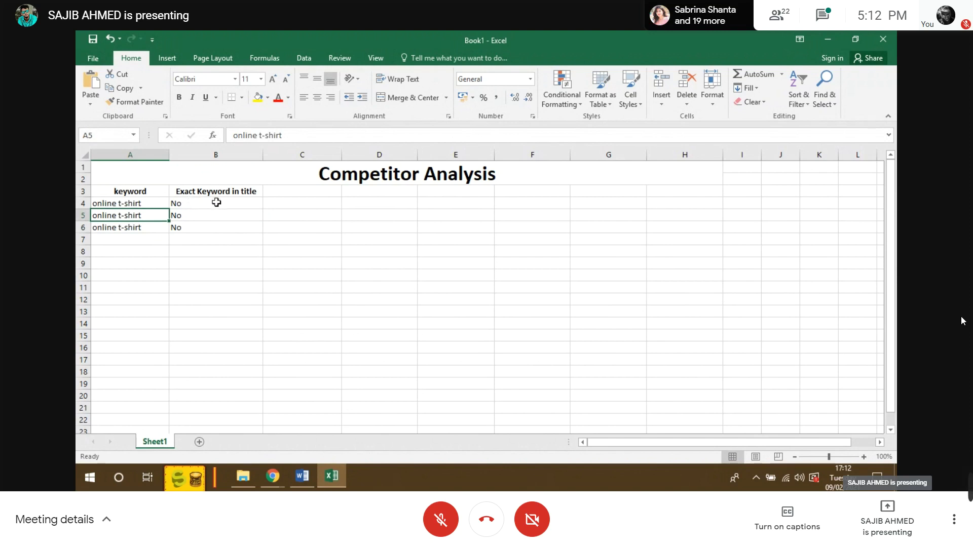
pyautogui.click(163, 196)
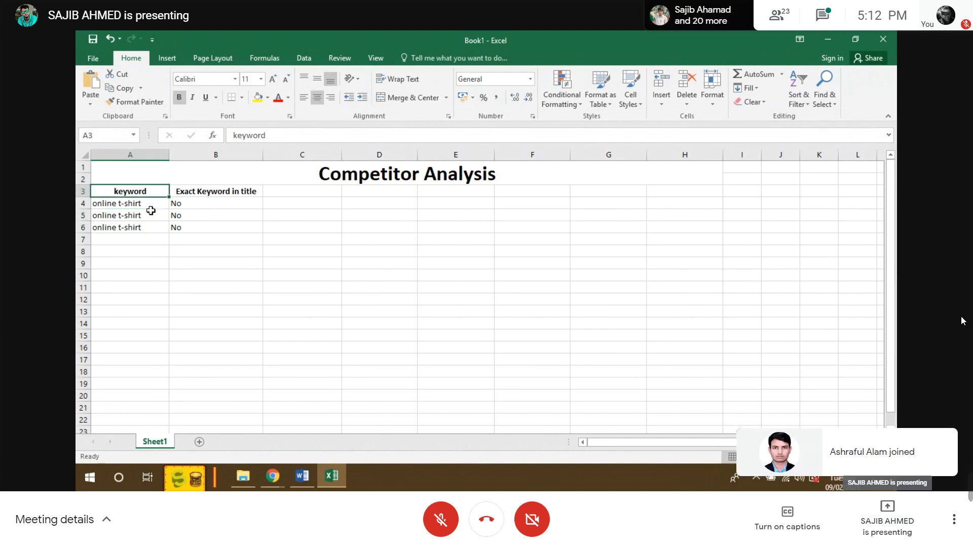
pyautogui.click(151, 212)
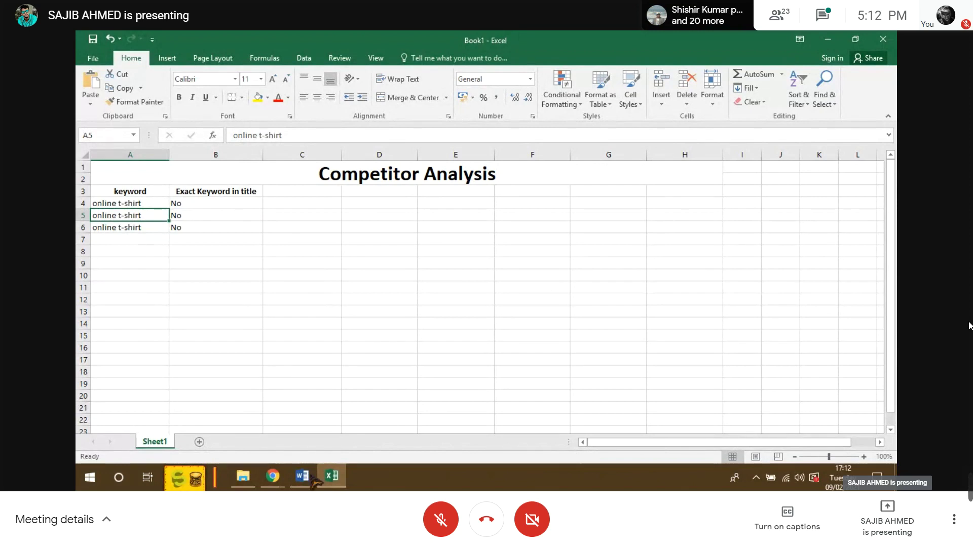
# Switch from the Excel workbook to the Chrome window with the "online t-shirt" Google results
pyautogui.click(285, 476)
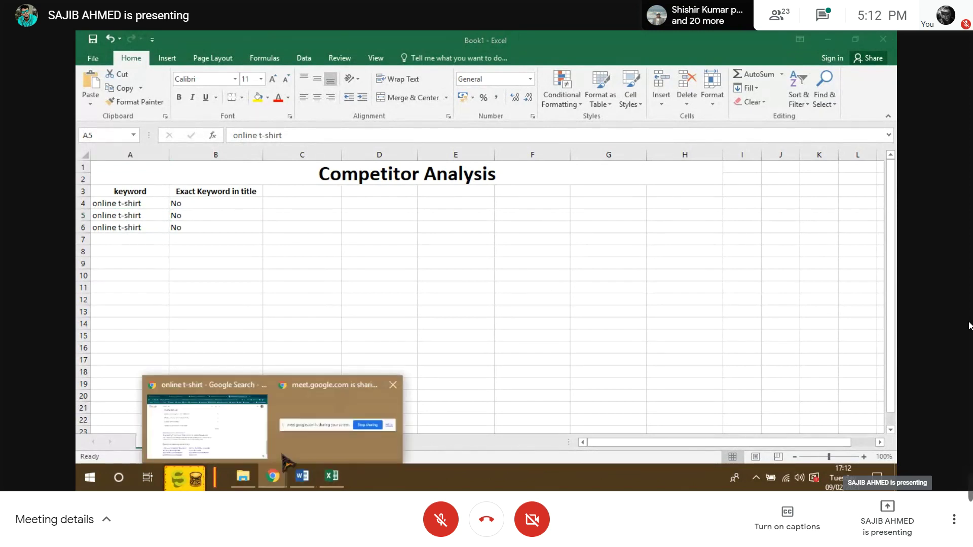
pyautogui.click(218, 416)
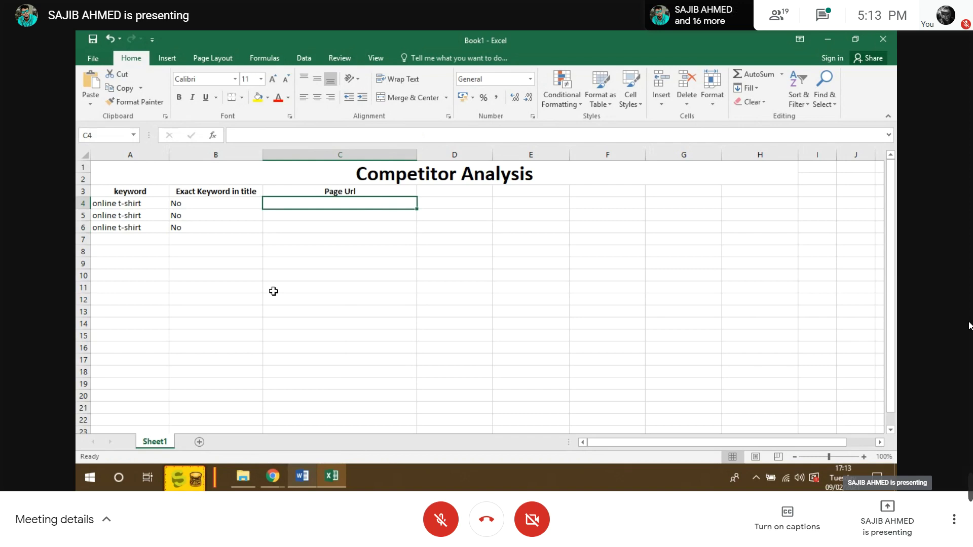
pyautogui.click(269, 480)
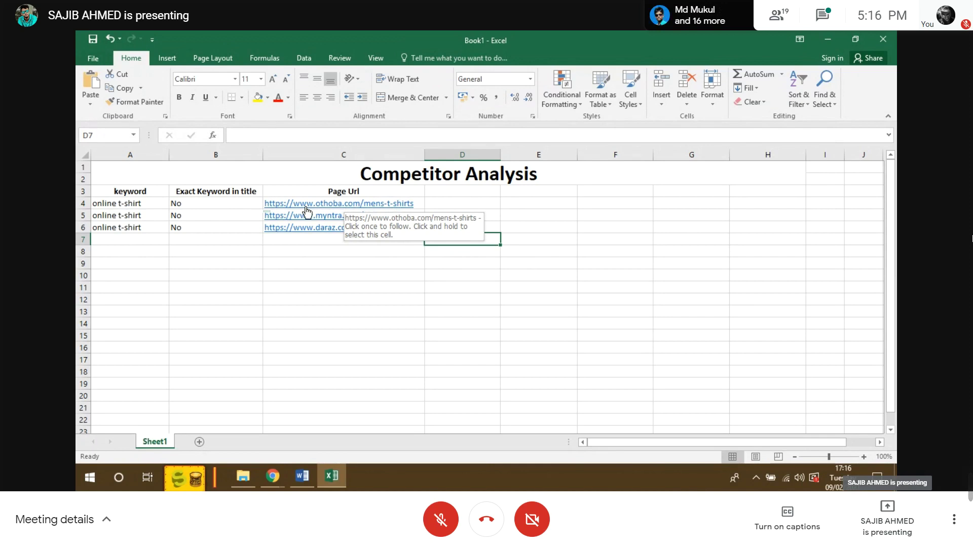
# Enter "Root Domain" as the column header in cell D3 of the Competitor Analysis sheet in Excel
pyautogui.click(319, 242)
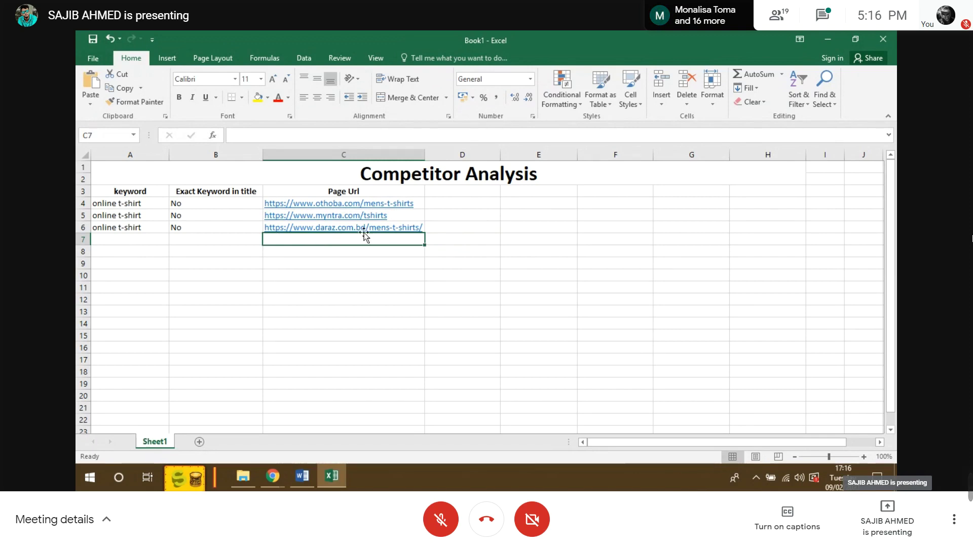
pyautogui.click(449, 191)
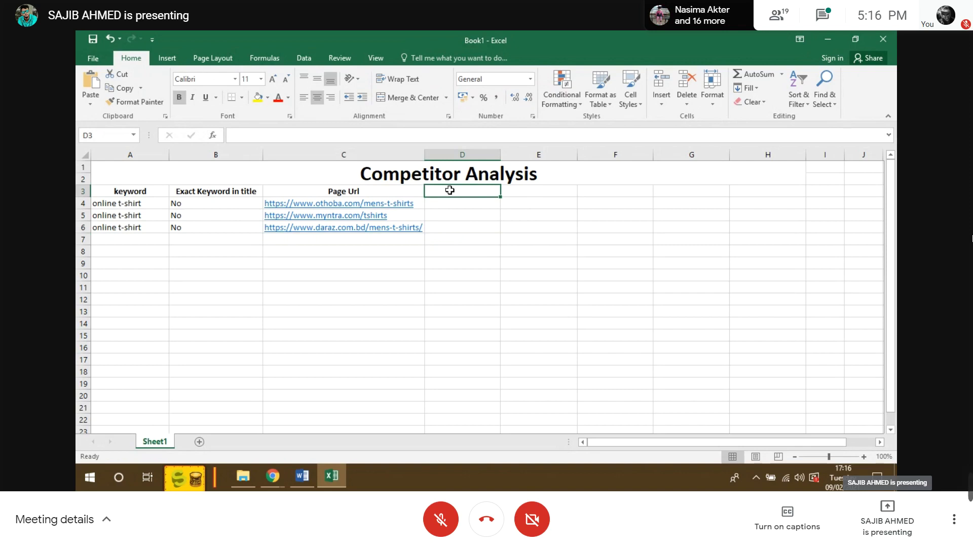
pyautogui.write('R')
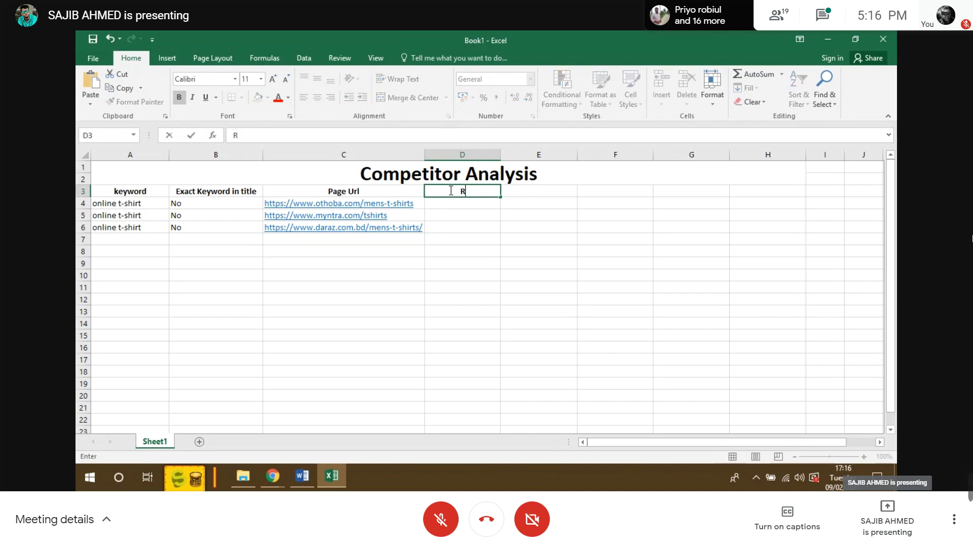
pyautogui.write('oot Domain')
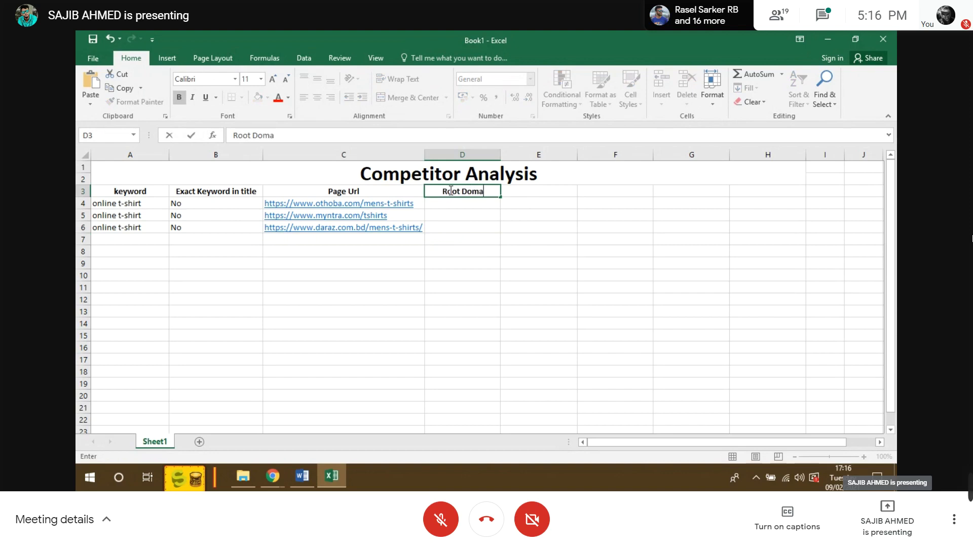
pyautogui.click(455, 203)
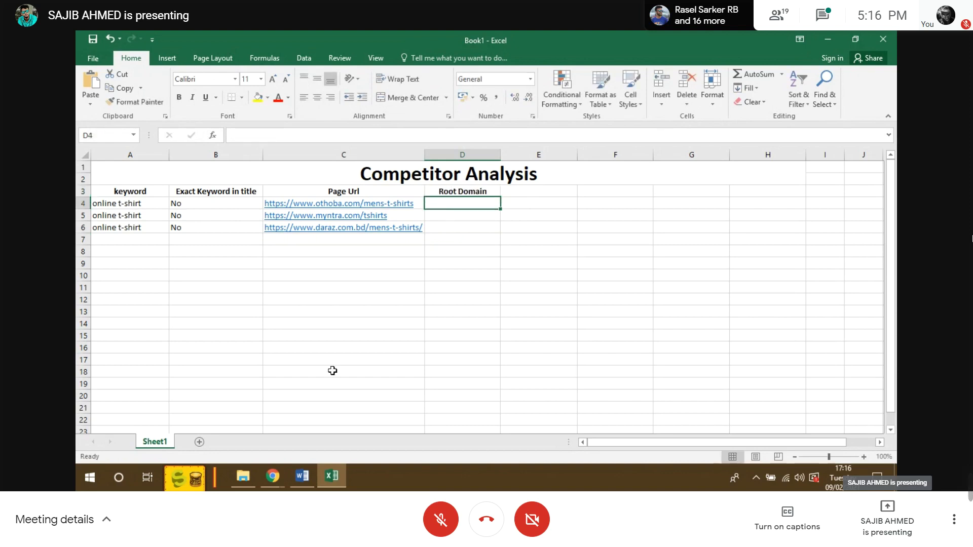
# Switch to the Word document and review the two Competitor Analysis bullets and the Root Domain section with its example addresses
pyautogui.click(303, 478)
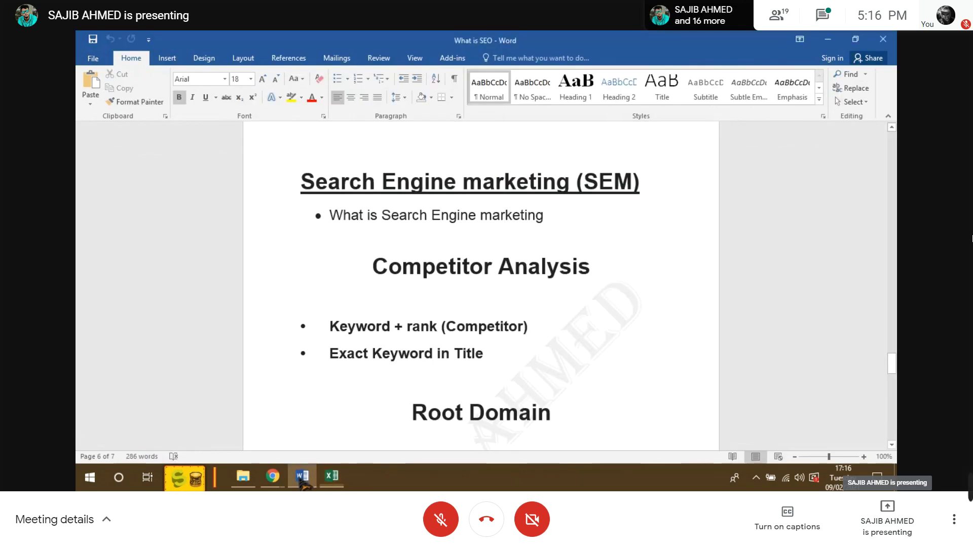
pyautogui.moveTo(328, 326); pyautogui.dragTo(534, 328)
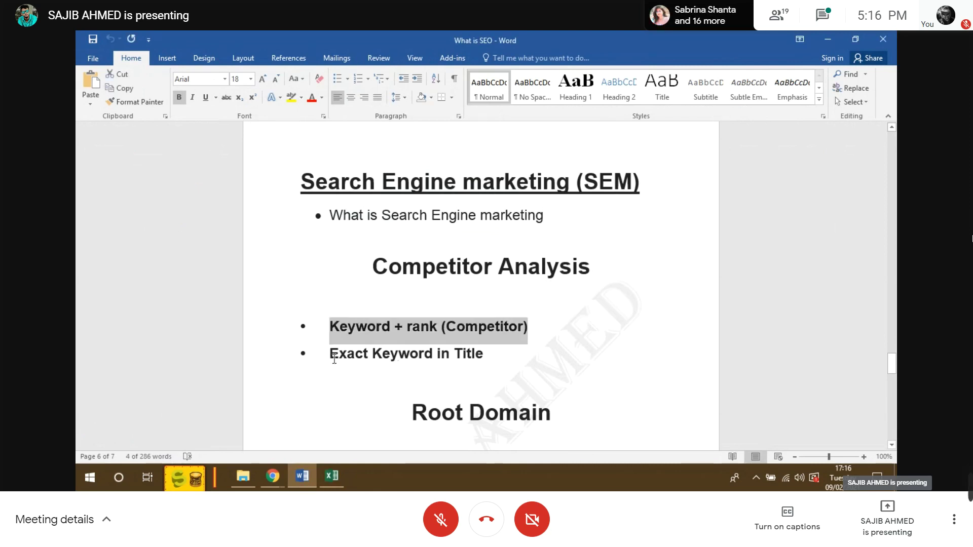
pyautogui.moveTo(334, 358); pyautogui.dragTo(489, 363)
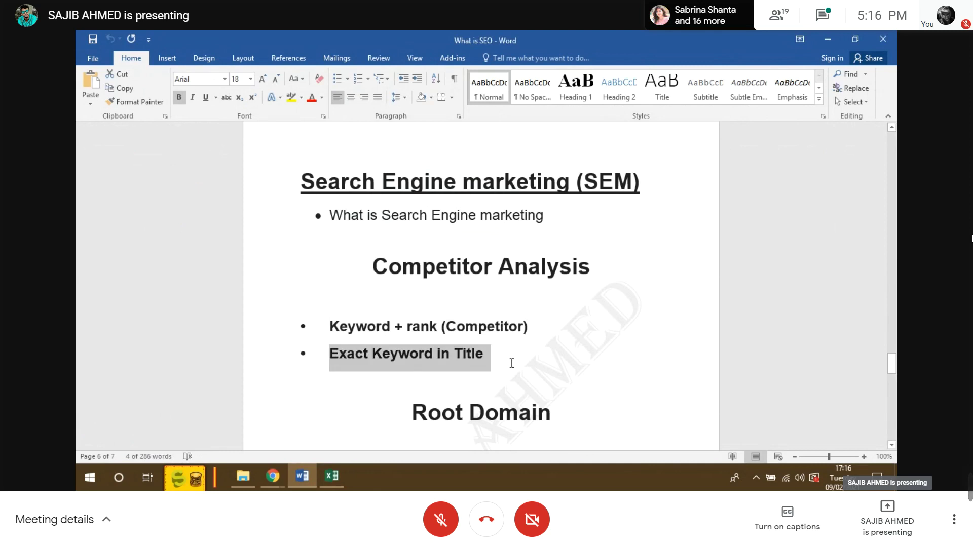
pyautogui.click(513, 372)
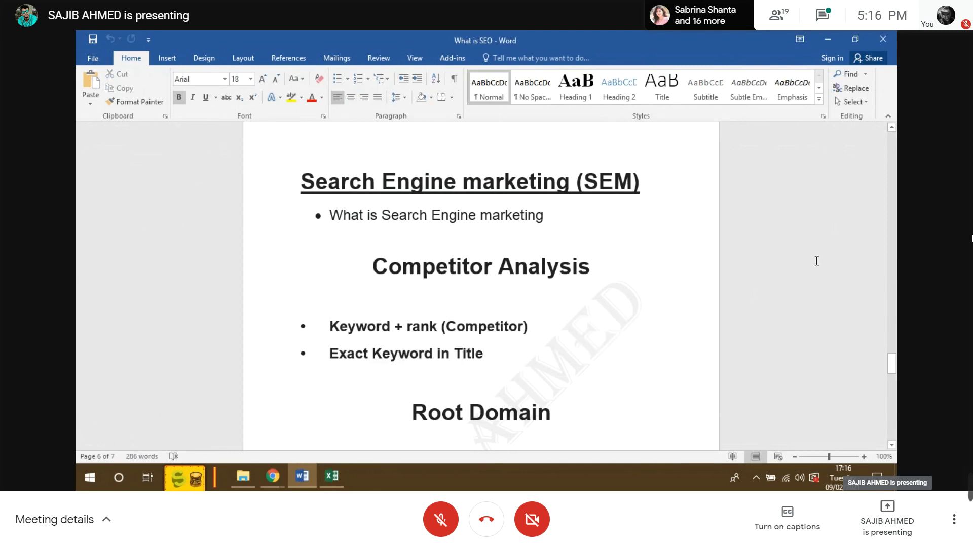
pyautogui.moveTo(891, 365); pyautogui.dragTo(892, 370)
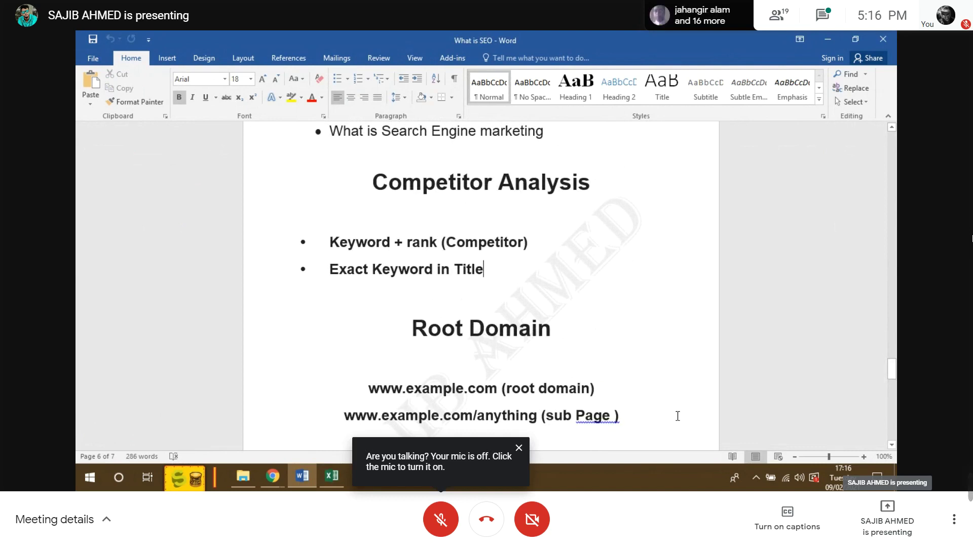
pyautogui.click(578, 373)
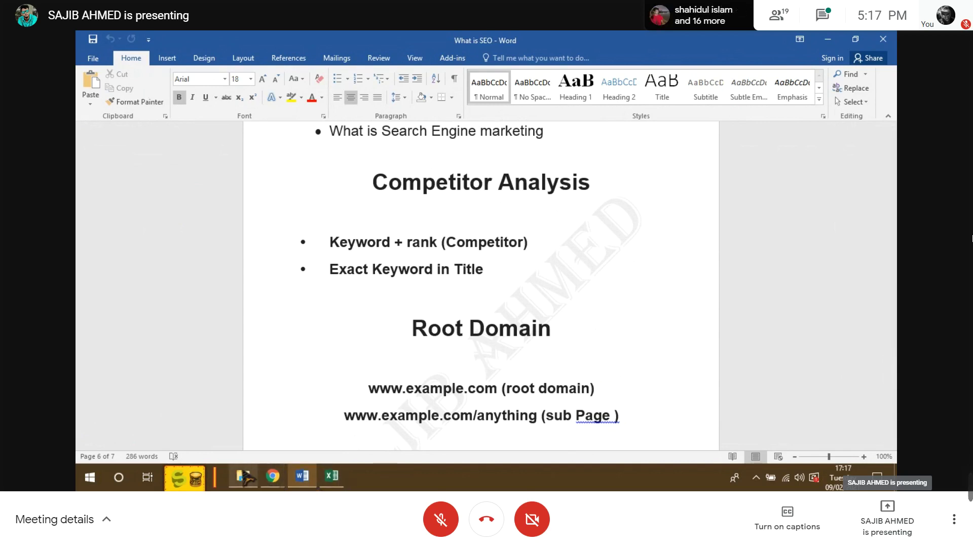
# Switch to Chrome and search Google for "online t-shirt" in a new tab
pyautogui.moveTo(276, 484)
pyautogui.click(249, 439)
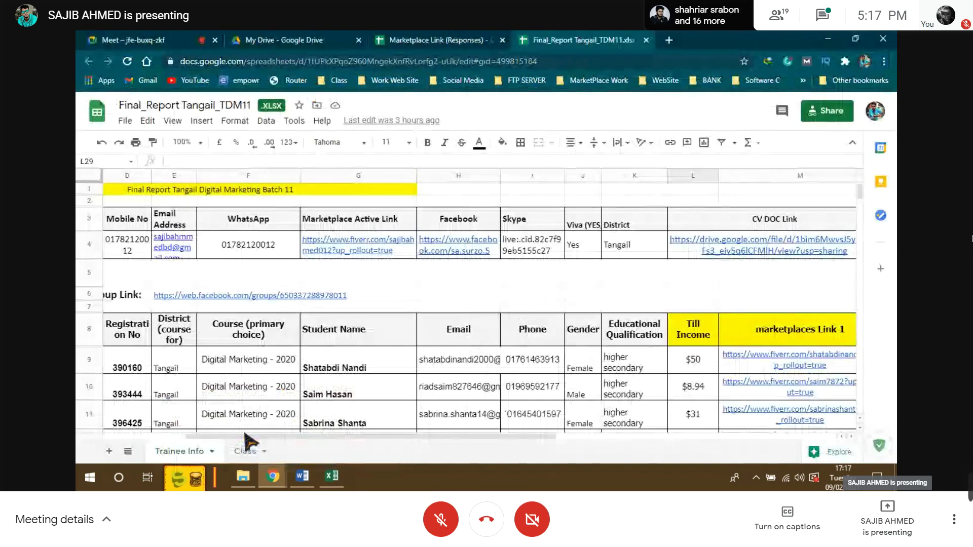
pyautogui.click(669, 40)
pyautogui.click(614, 61)
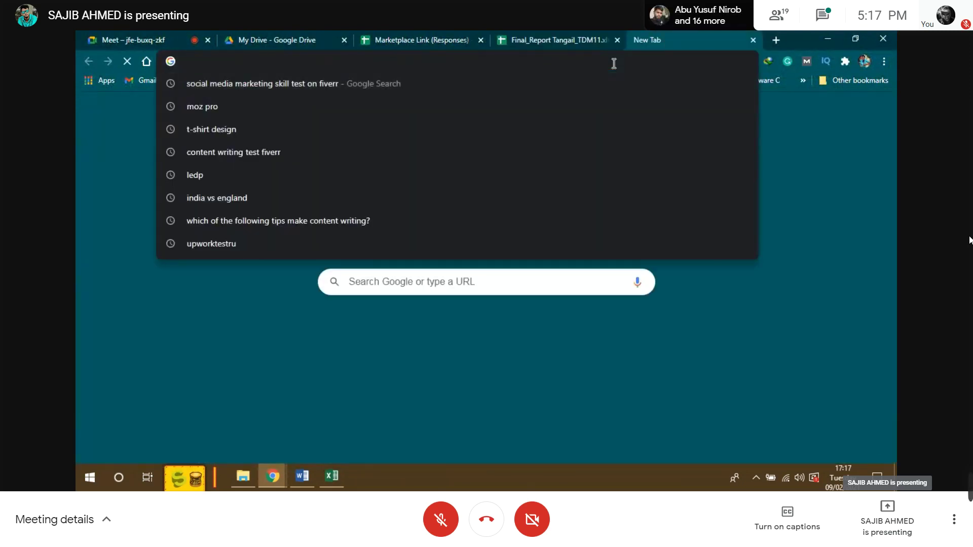
pyautogui.write('online')
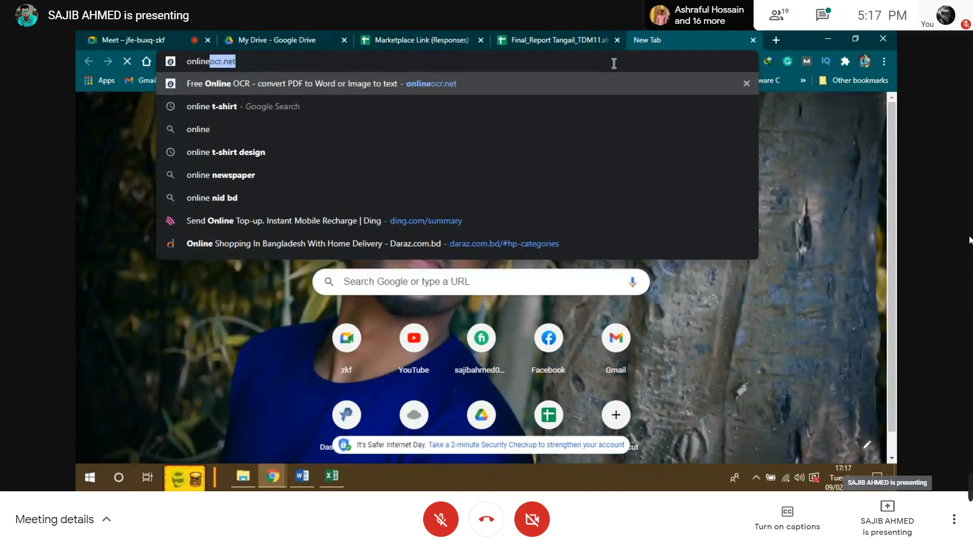
pyautogui.write(' t')
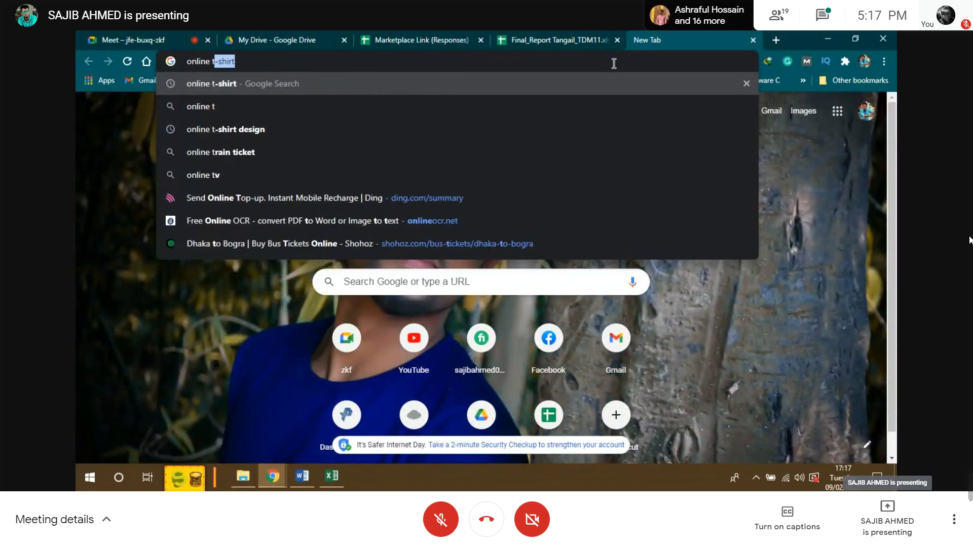
pyautogui.press('Return')
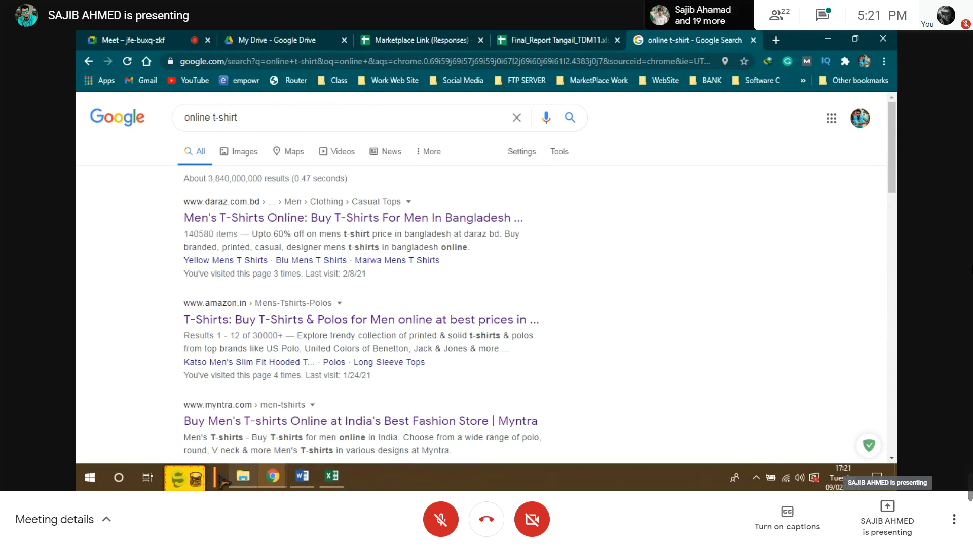
# Switch to the Word document and highlight the "Root Domain" heading to point it out
pyautogui.click(304, 478)
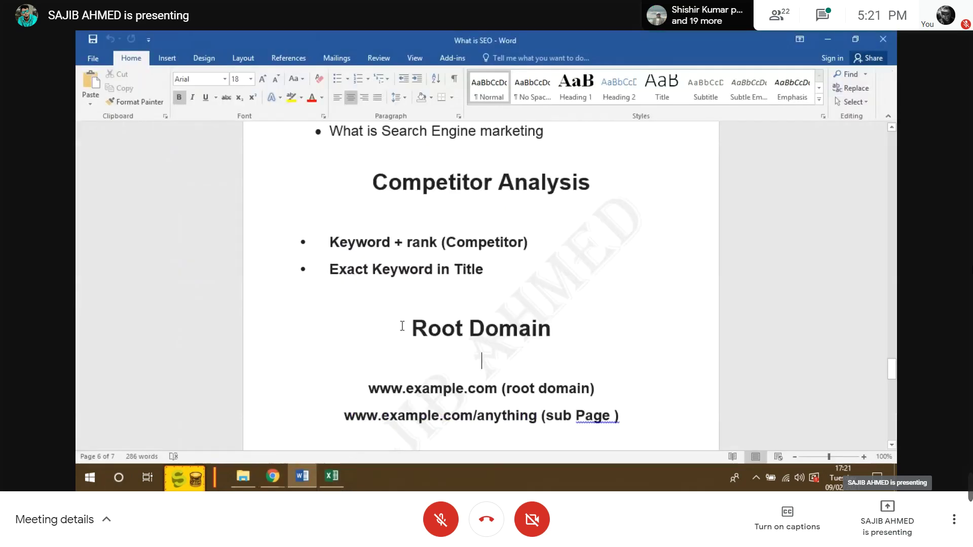
pyautogui.moveTo(412, 326); pyautogui.dragTo(522, 321)
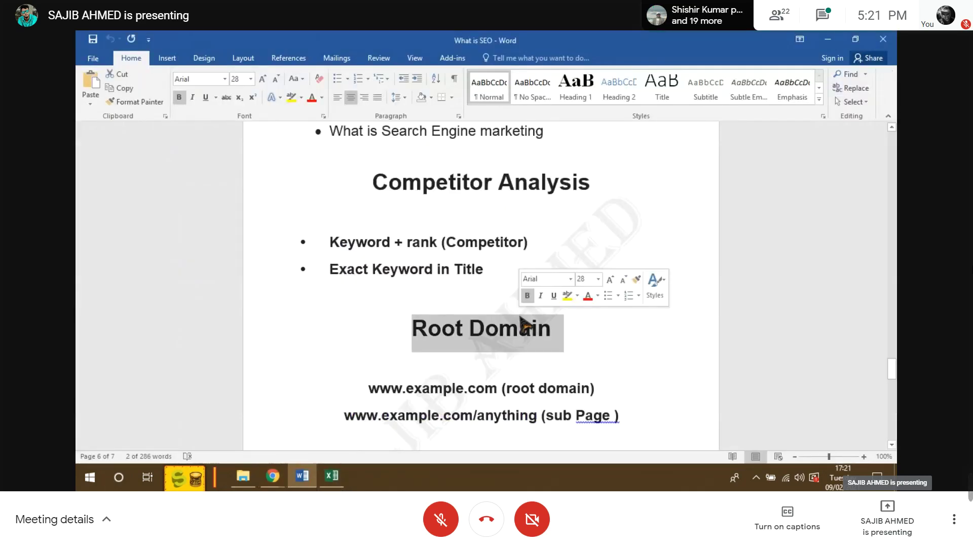
pyautogui.click(590, 350)
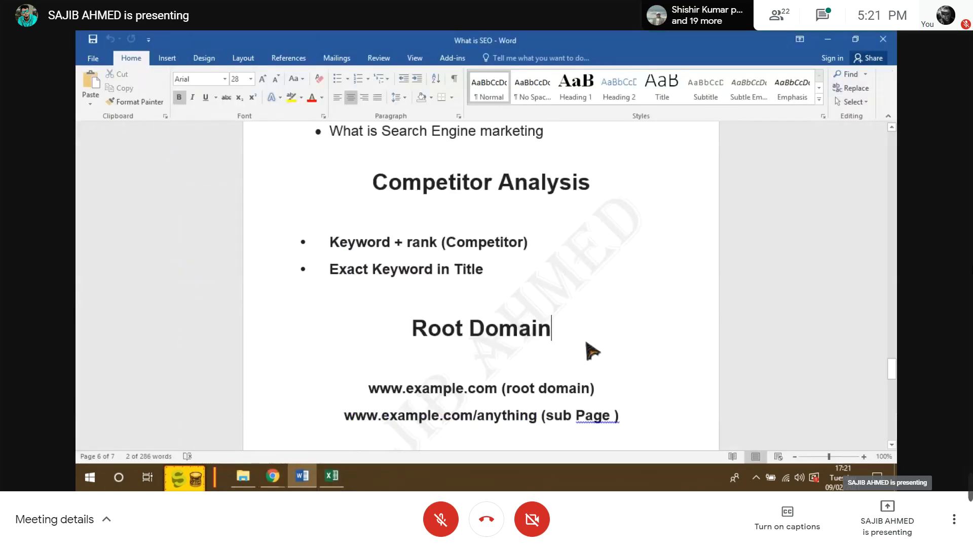
# Check the Google results and the Google Meet call in Chrome, and return to the Root Domain section in Word
pyautogui.click(277, 482)
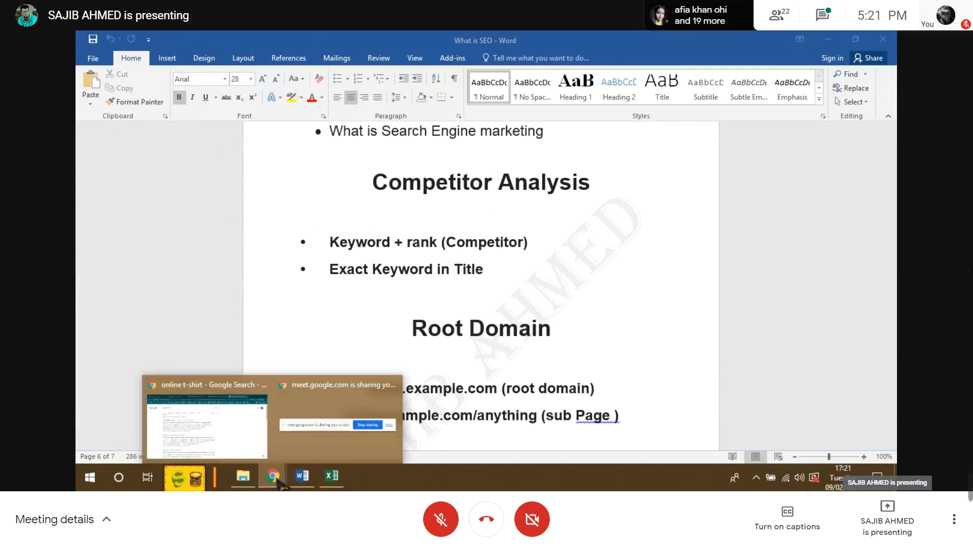
pyautogui.click(223, 447)
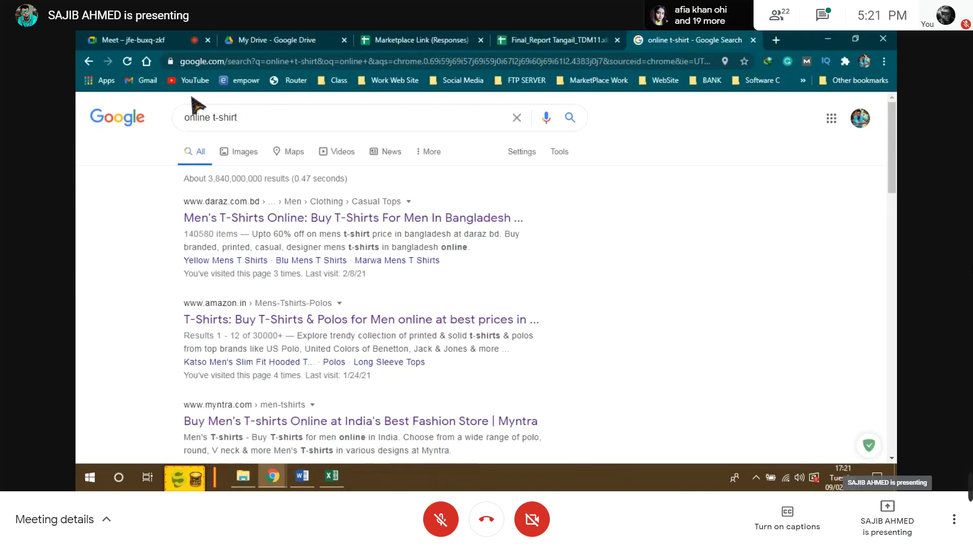
pyautogui.click(167, 40)
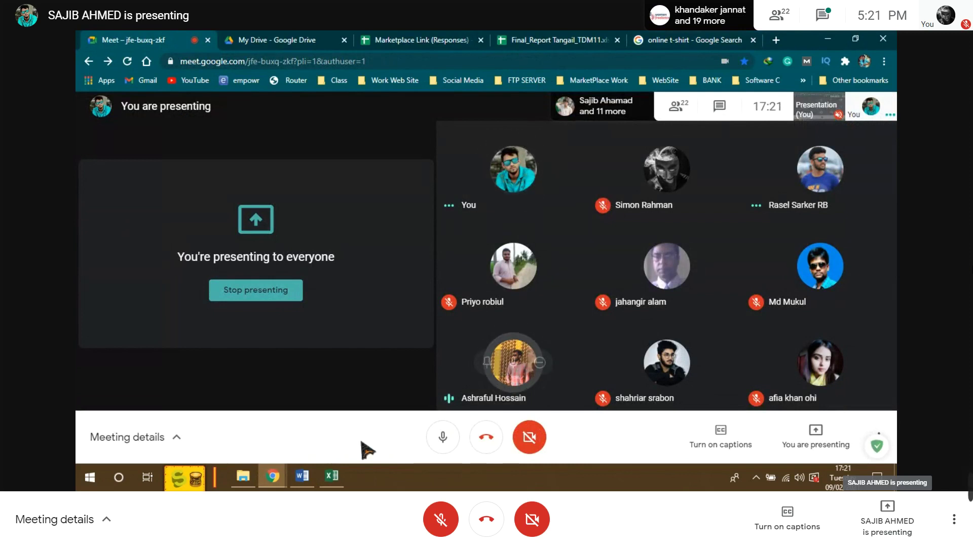
pyautogui.click(302, 476)
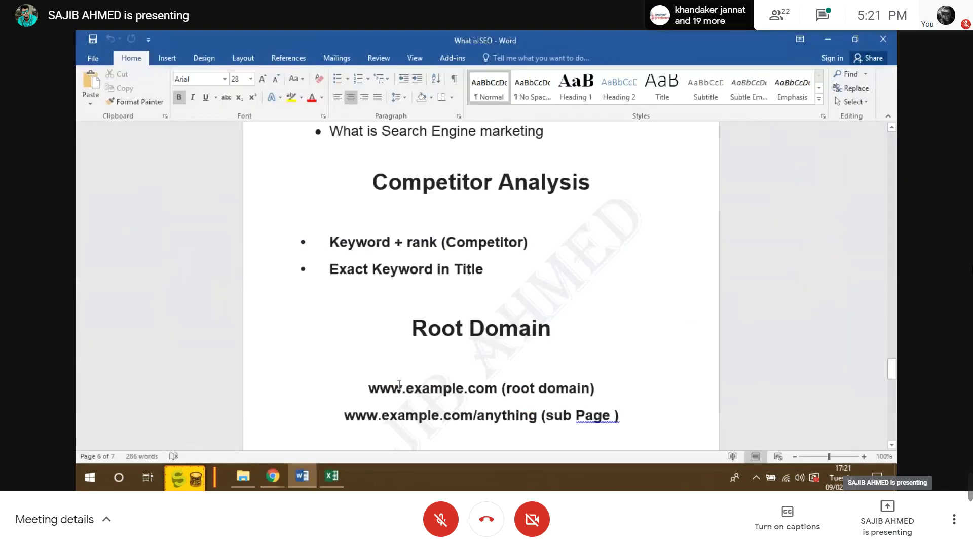
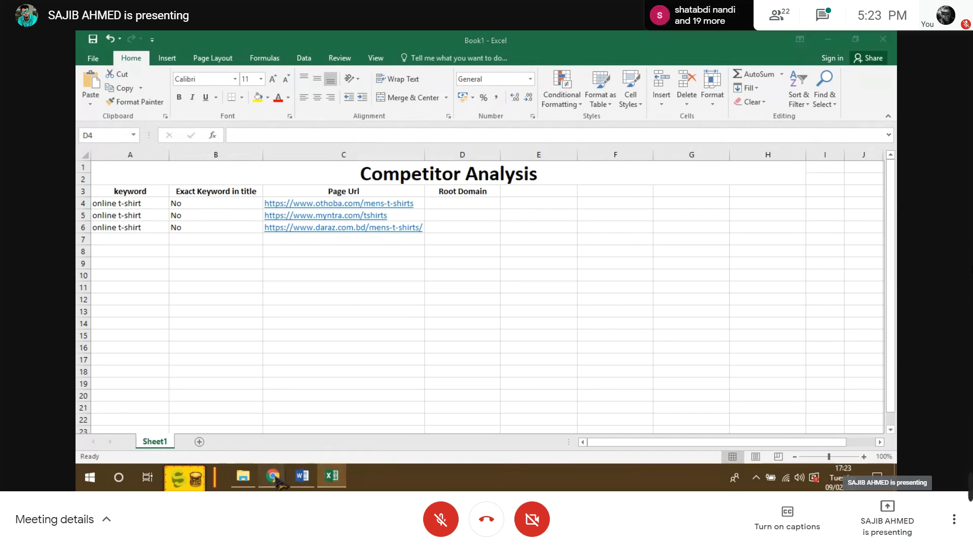
# Switch to the "online t-shirt" Google results in Chrome and open the Daraz men's T-shirts result in a new tab
pyautogui.click(257, 436)
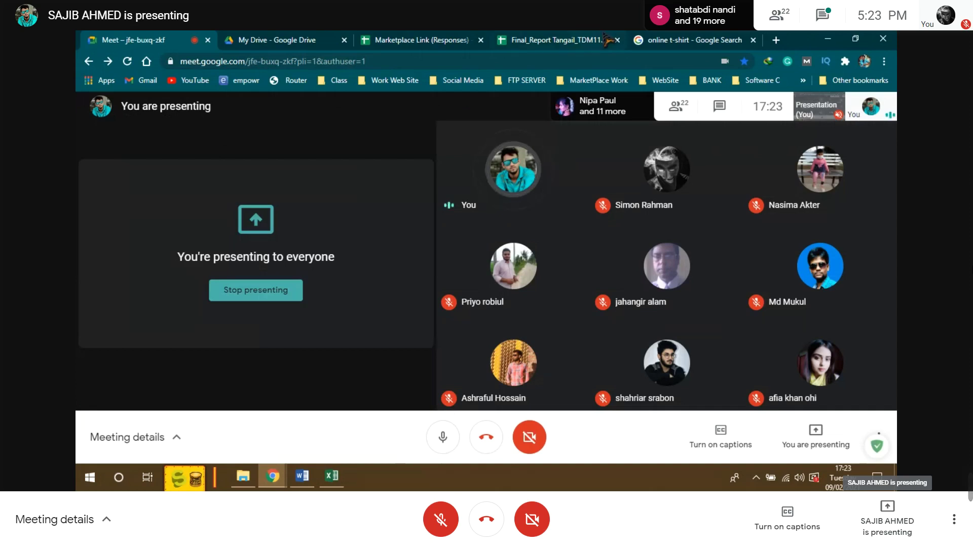
pyautogui.click(654, 40)
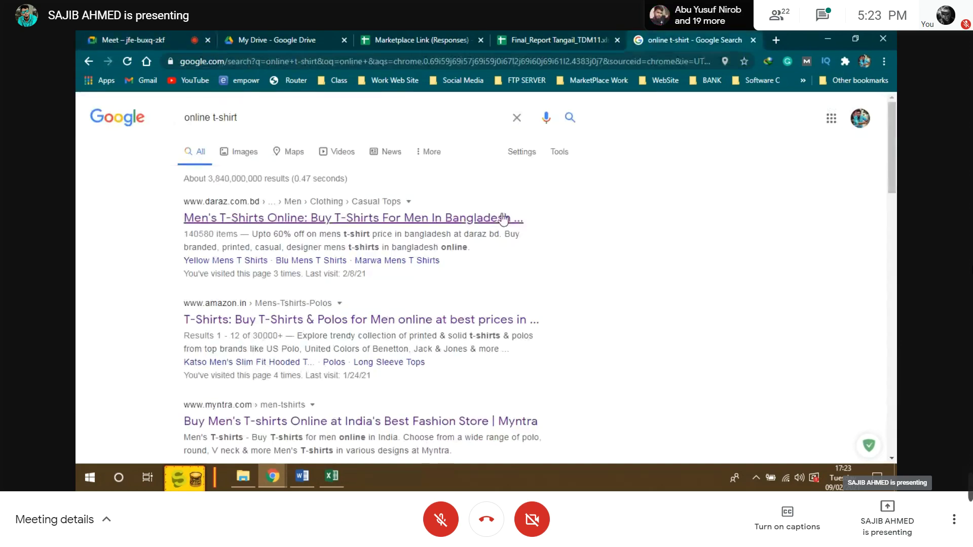
pyautogui.rightClick(365, 217)
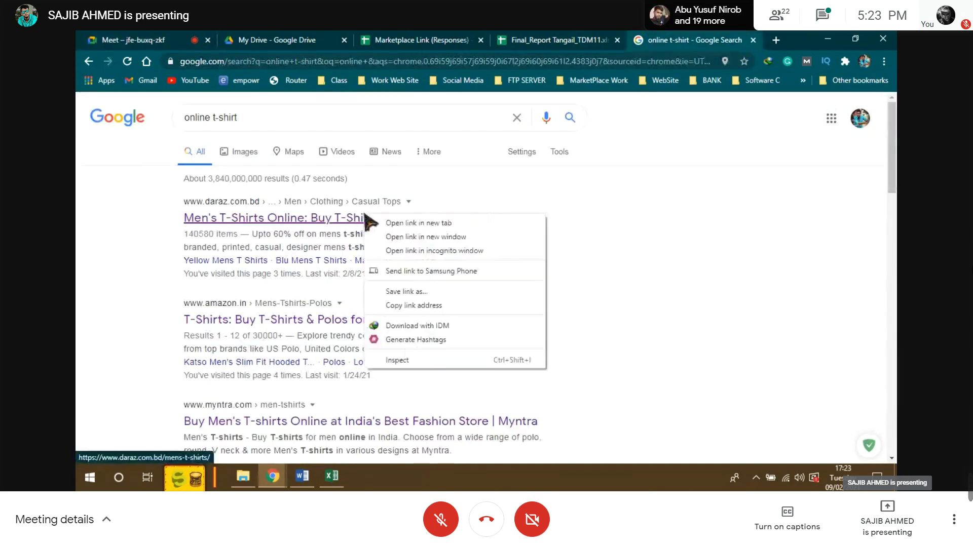
pyautogui.click(376, 223)
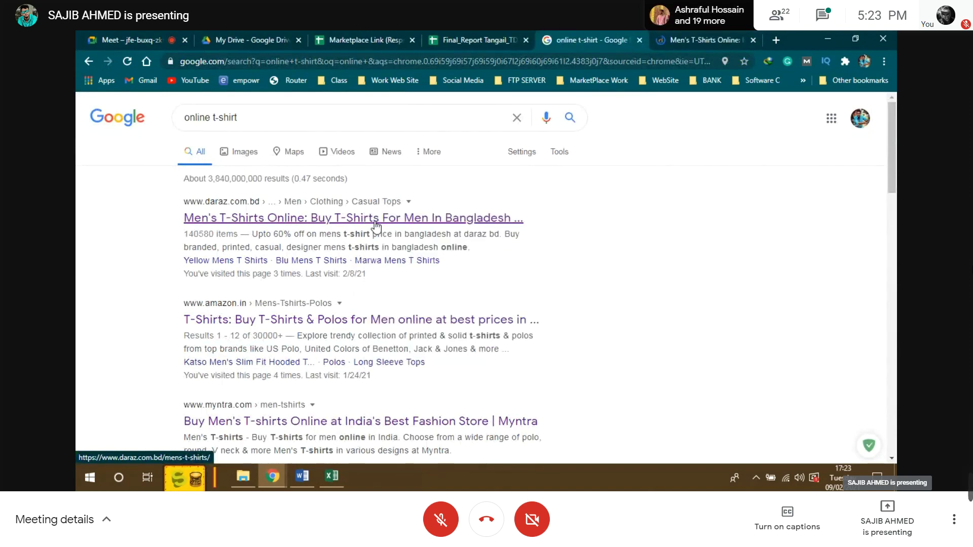
pyautogui.click(690, 40)
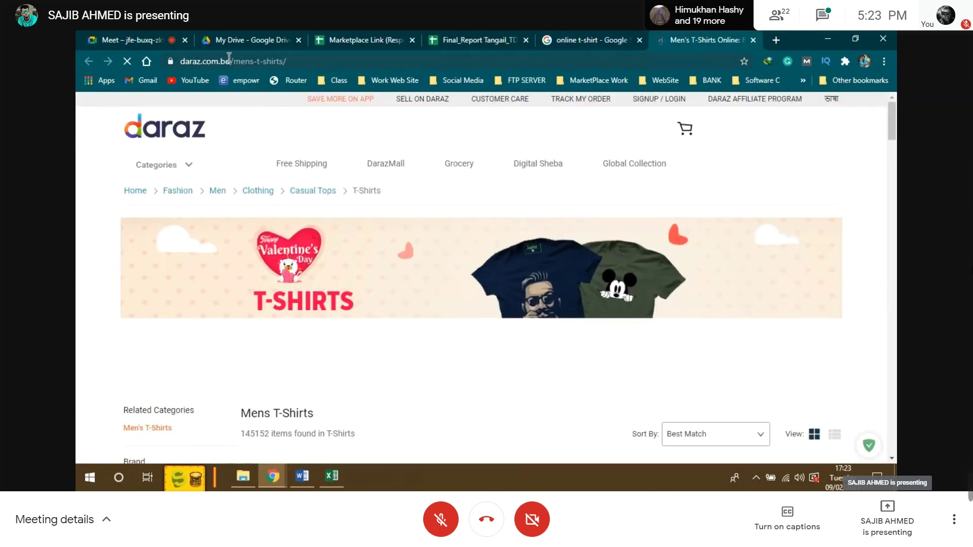
pyautogui.click(228, 61)
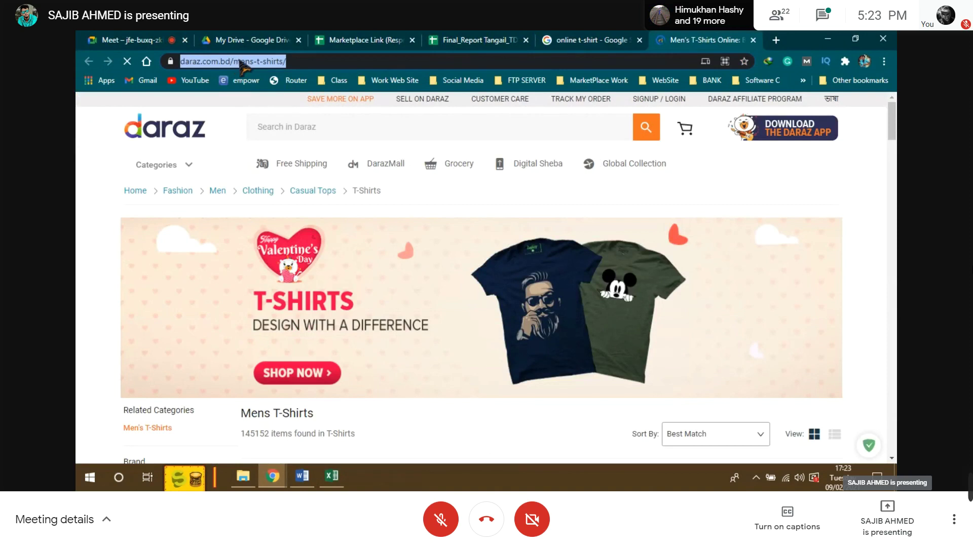
pyautogui.click(234, 61)
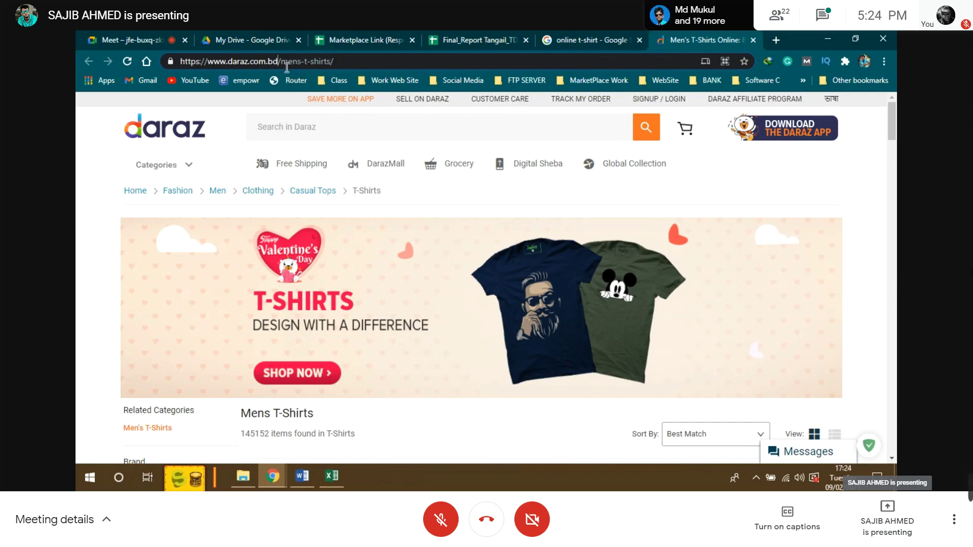
pyautogui.moveTo(282, 63); pyautogui.dragTo(337, 56)
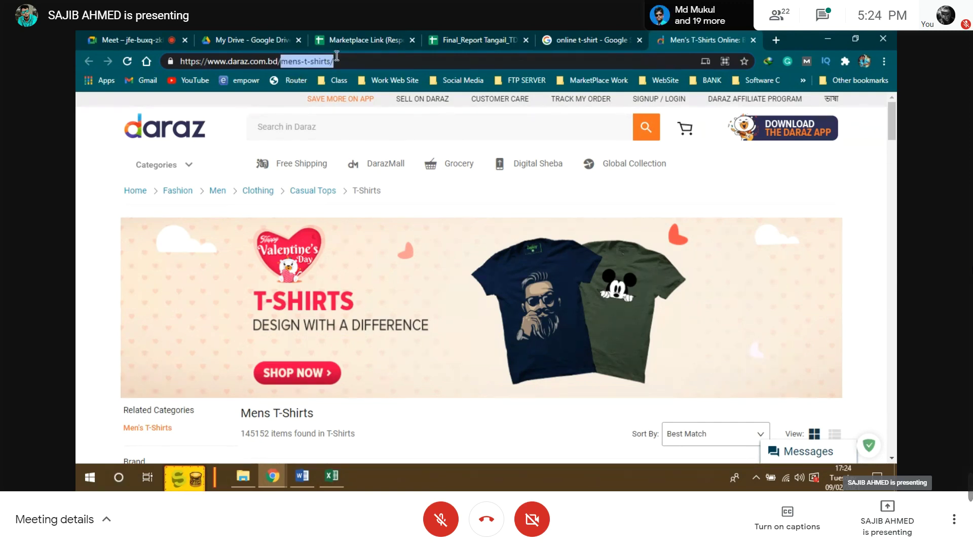
pyautogui.click(358, 62)
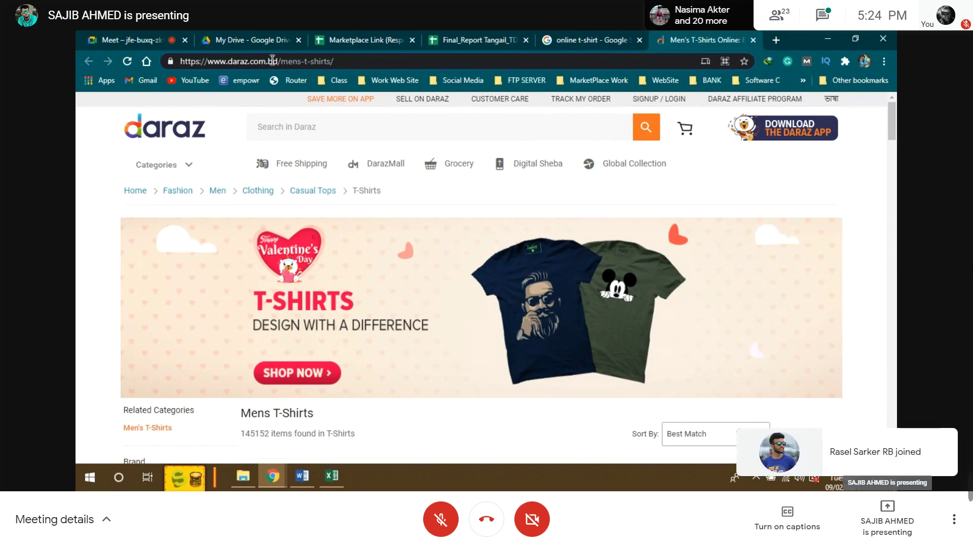
pyautogui.moveTo(277, 61); pyautogui.dragTo(411, 62)
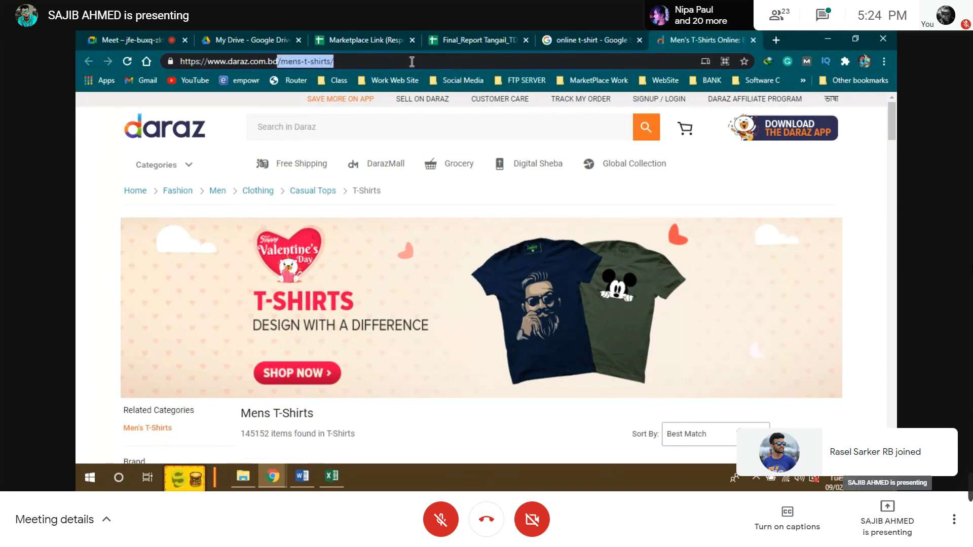
pyautogui.press('BackSpace')
pyautogui.press('Return')
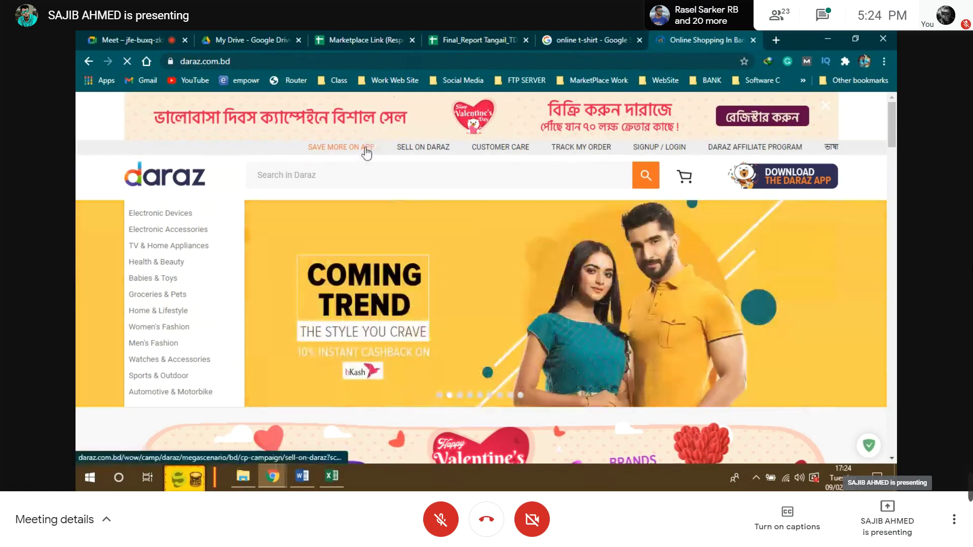
# Check the Google Meet call and return to the "online t-shirt" Google results
pyautogui.moveTo(300, 484)
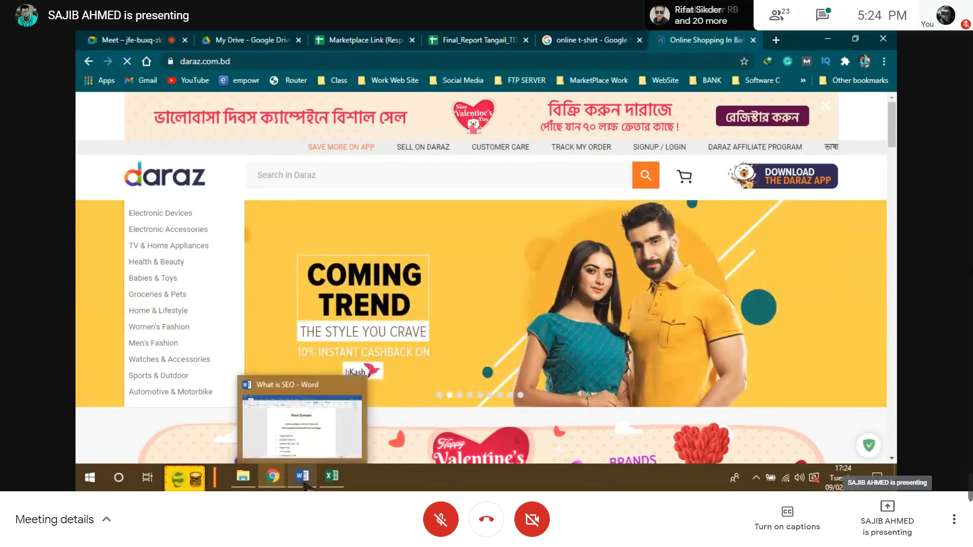
pyautogui.moveTo(270, 483)
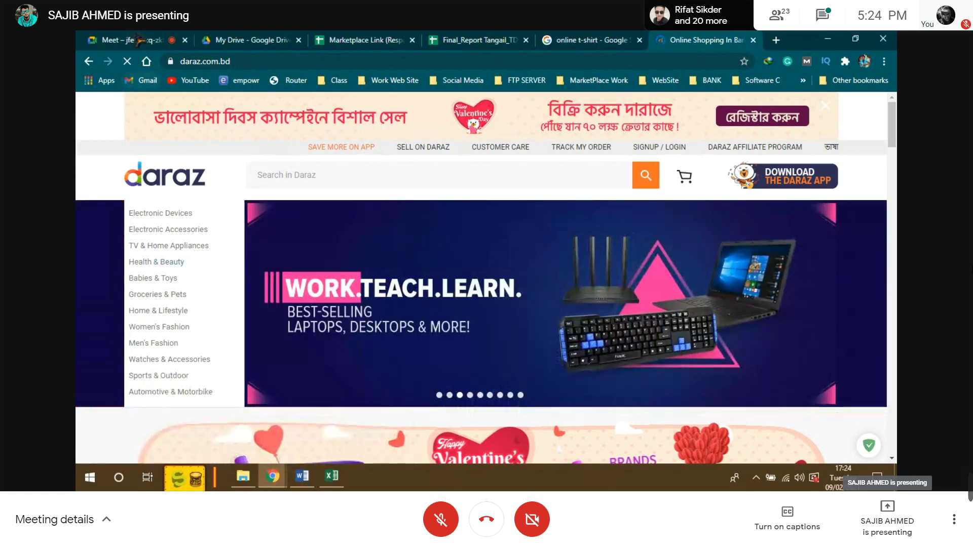
pyautogui.click(137, 39)
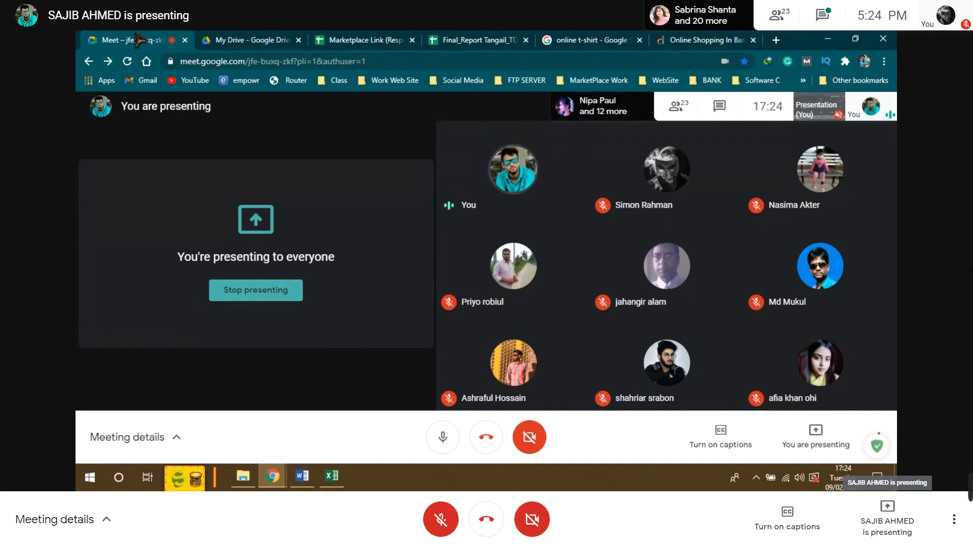
pyautogui.click(573, 40)
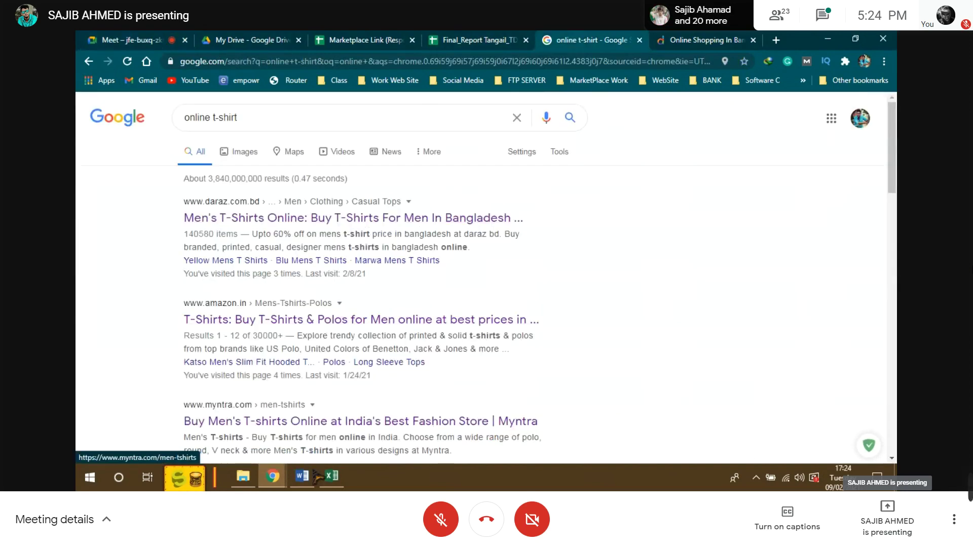
# Switch to the Excel workbook and review the Competitor Analysis table with its page URLs and Root Domain column
pyautogui.moveTo(331, 476)
pyautogui.click(334, 379)
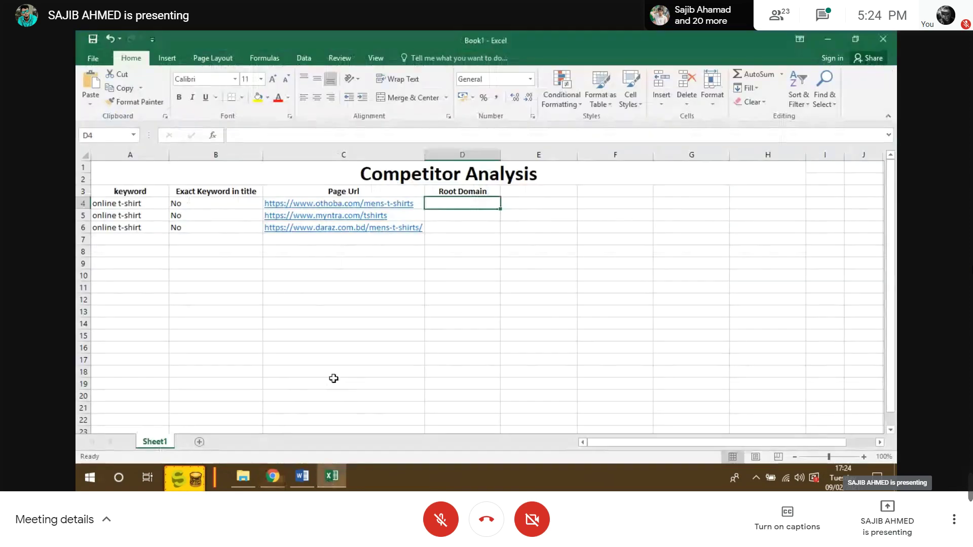
pyautogui.click(364, 249)
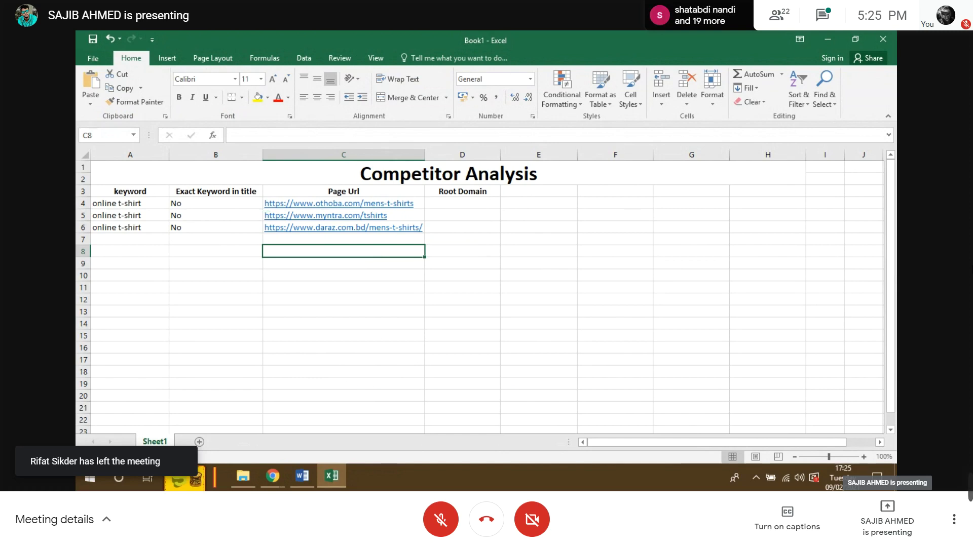
# Switch to Chrome and show the participant list of the Google Meet call
pyautogui.click(273, 476)
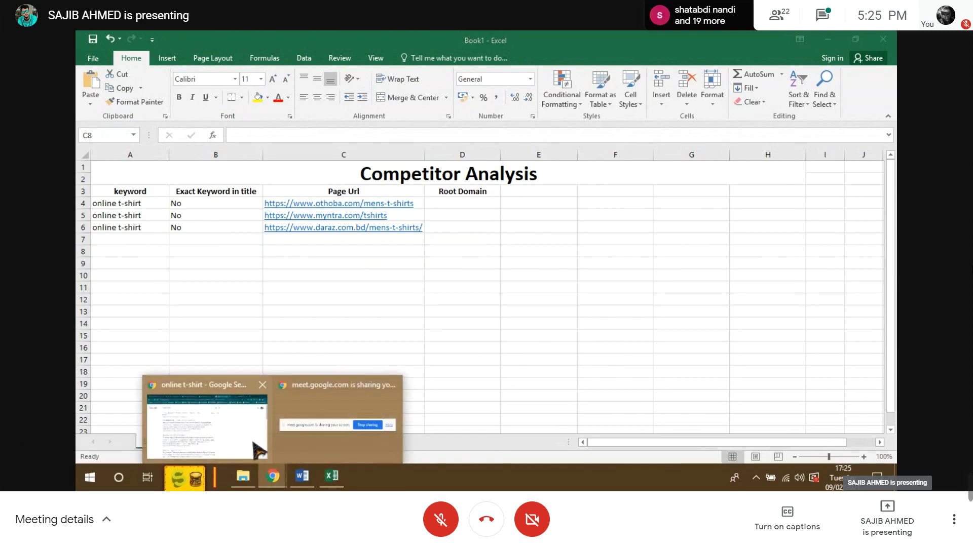
pyautogui.click(249, 445)
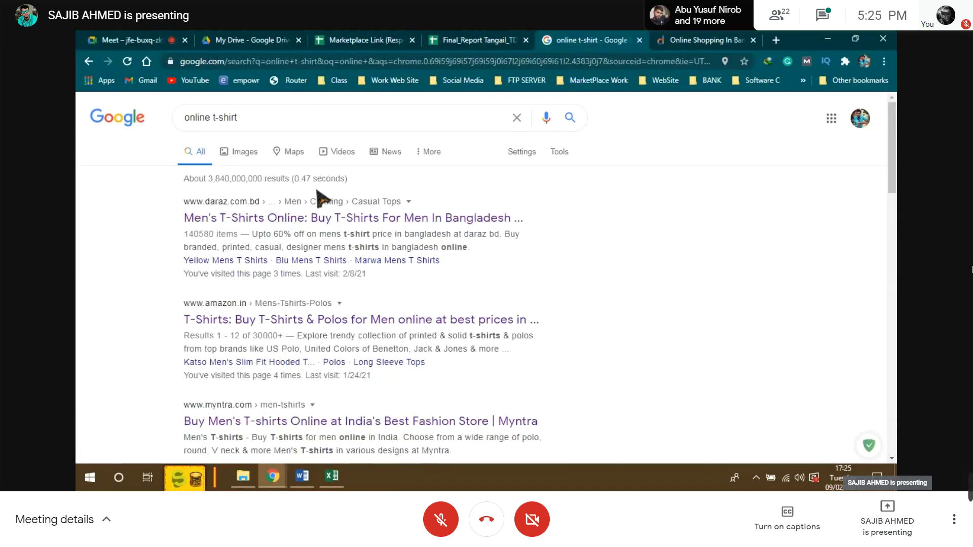
pyautogui.click(174, 40)
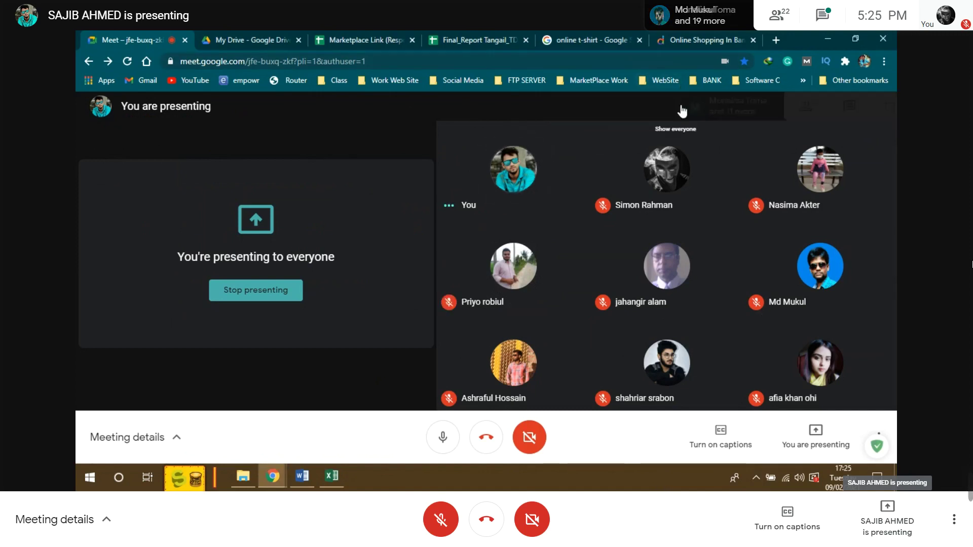
pyautogui.click(681, 109)
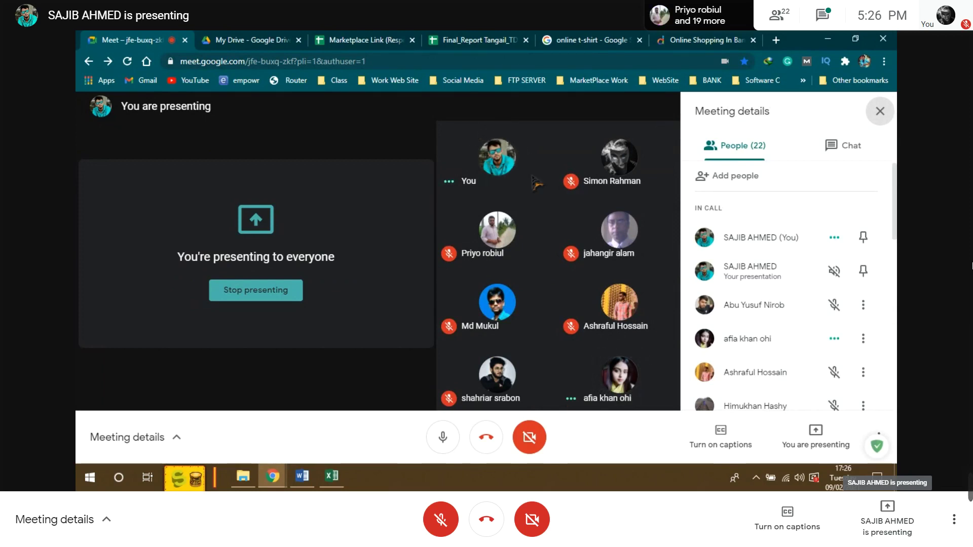
# Switch to the Excel workbook and examine the "Exact Keyword in title" header in cell B3
pyautogui.click(345, 477)
pyautogui.click(383, 315)
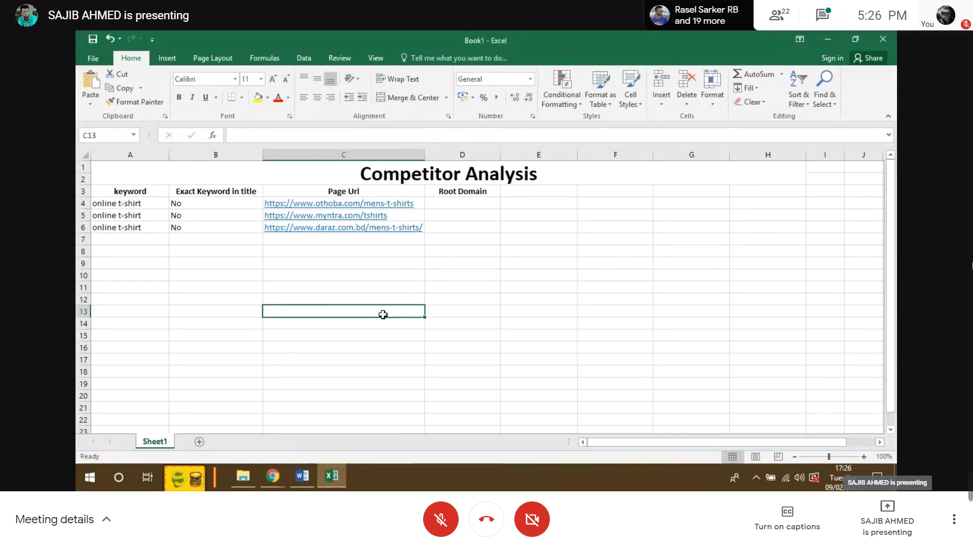
pyautogui.click(218, 194)
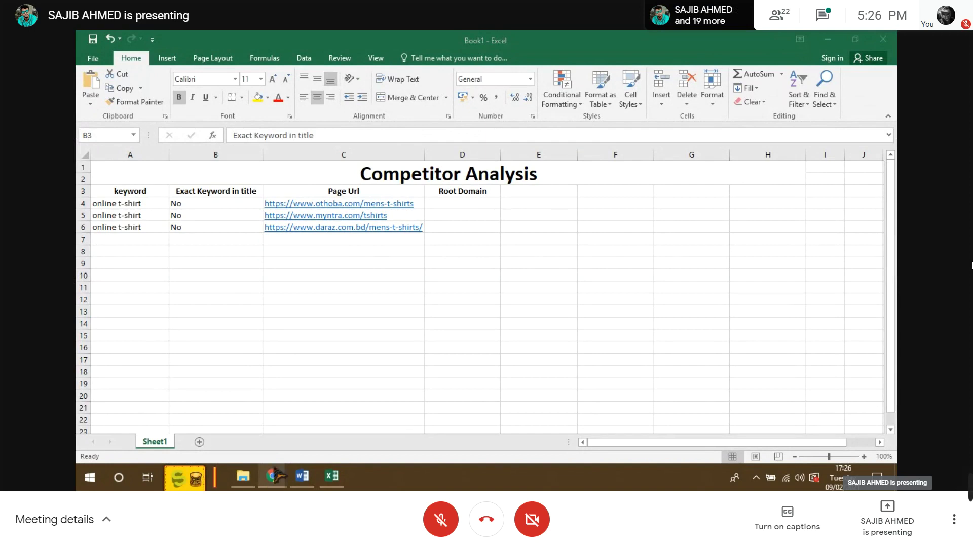
# Check the Google Meet call in Chrome and return to Excel to examine the exact-keyword entry in cell B5
pyautogui.moveTo(276, 486)
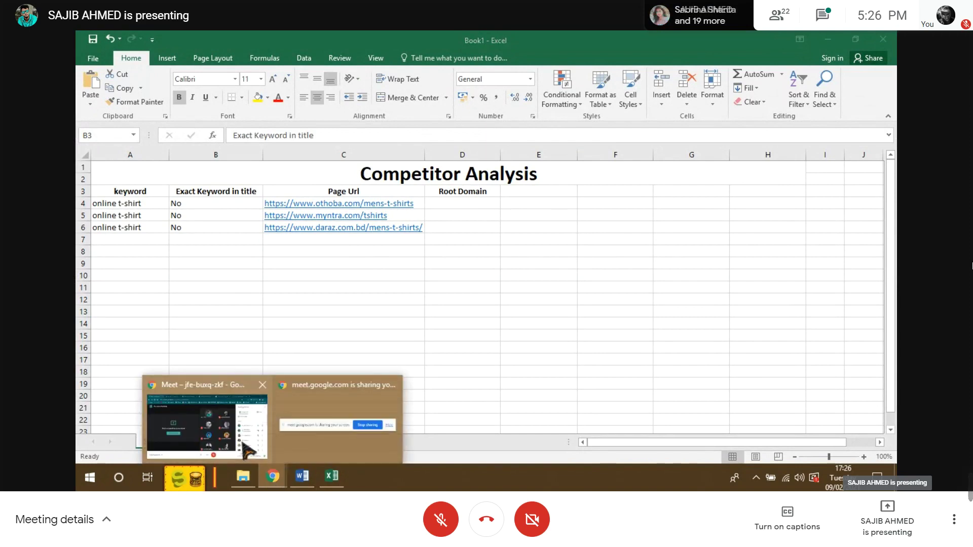
pyautogui.click(239, 423)
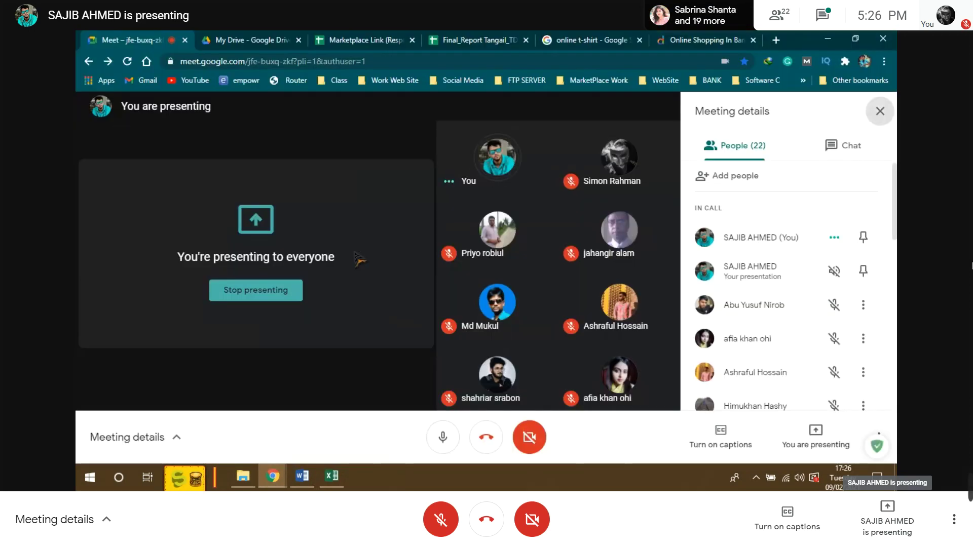
pyautogui.moveTo(347, 488)
pyautogui.click(294, 400)
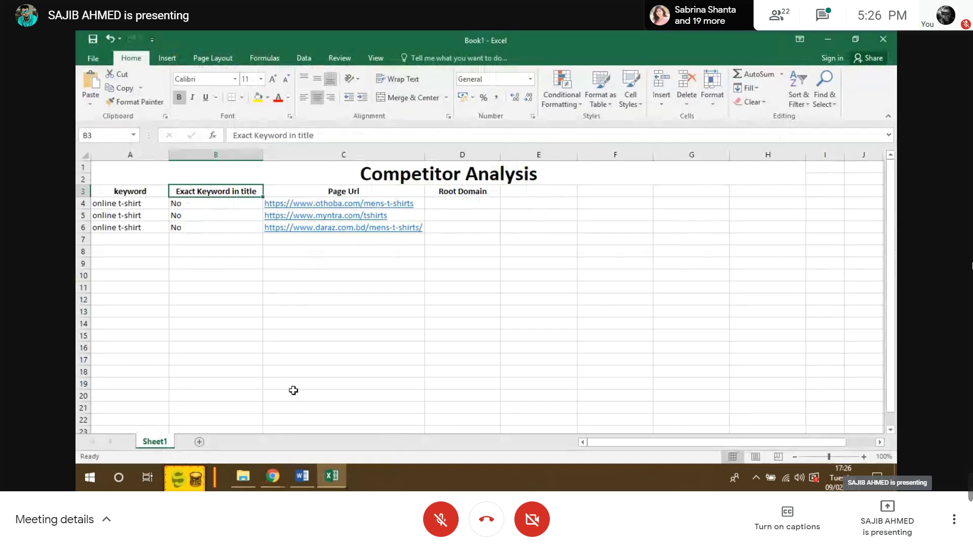
pyautogui.click(241, 213)
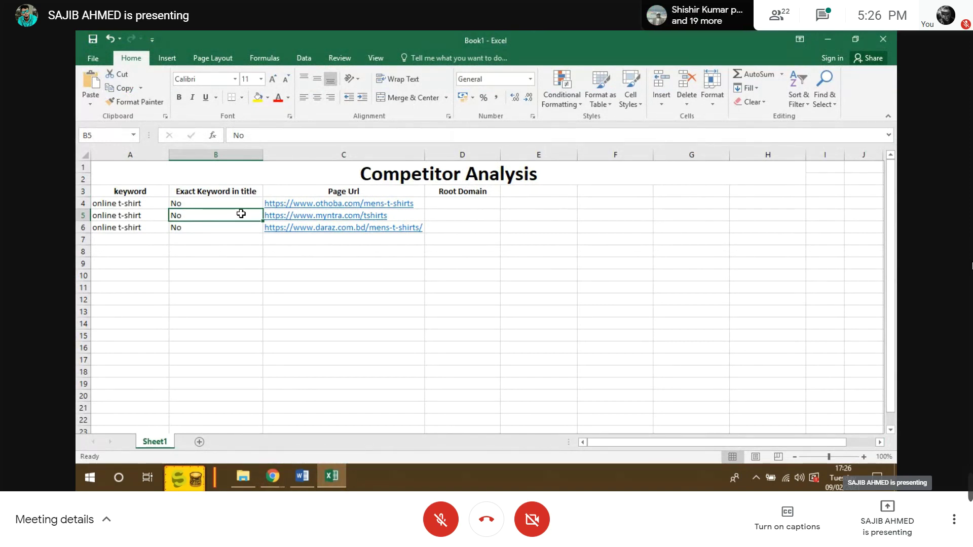
# Switch to Chrome and compare the keyword "online t-shirt" with the titles on its Google results page
pyautogui.click(146, 203)
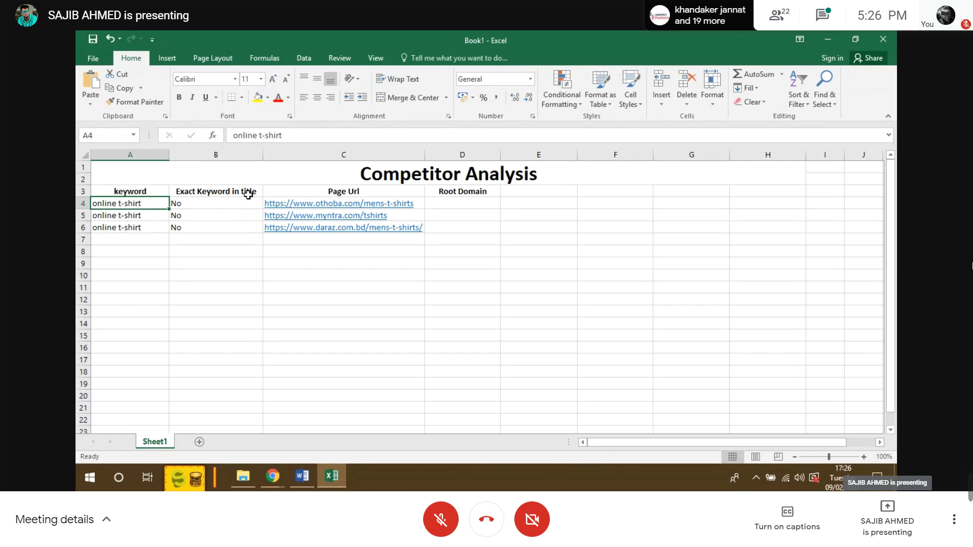
pyautogui.click(272, 476)
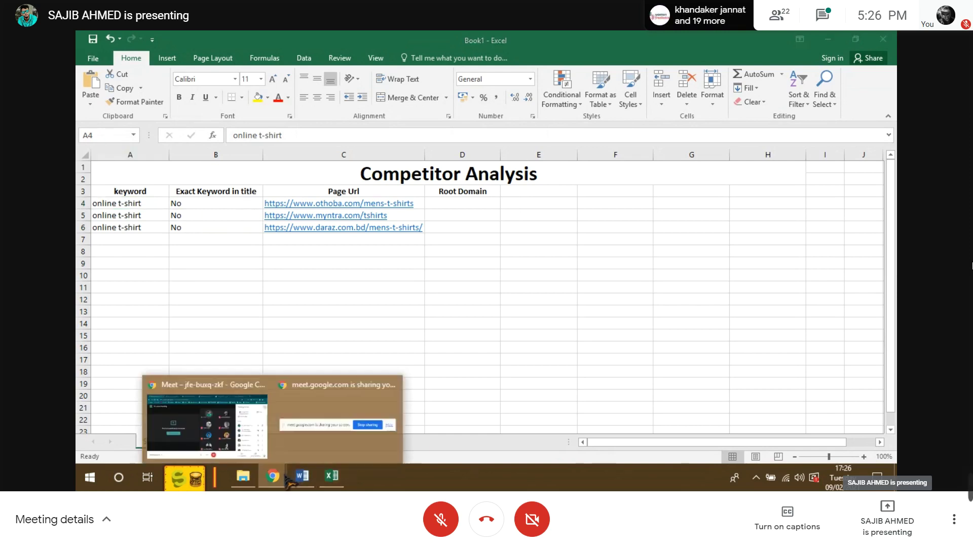
pyautogui.click(259, 444)
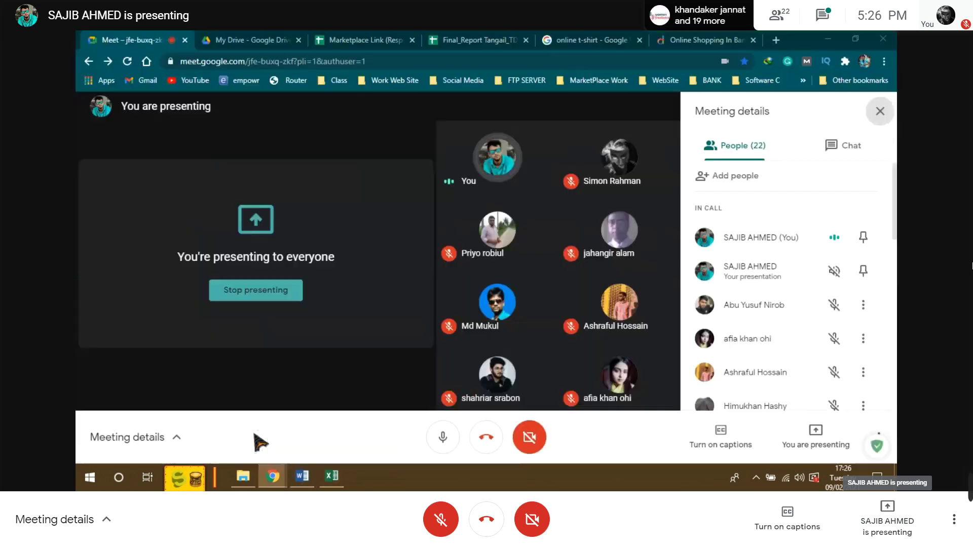
pyautogui.click(600, 40)
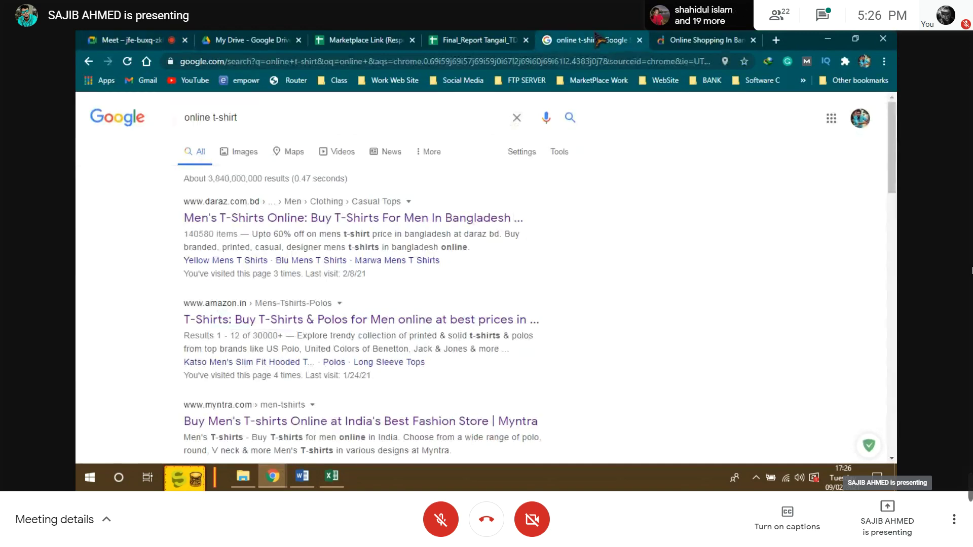
pyautogui.moveTo(237, 119); pyautogui.dragTo(183, 124)
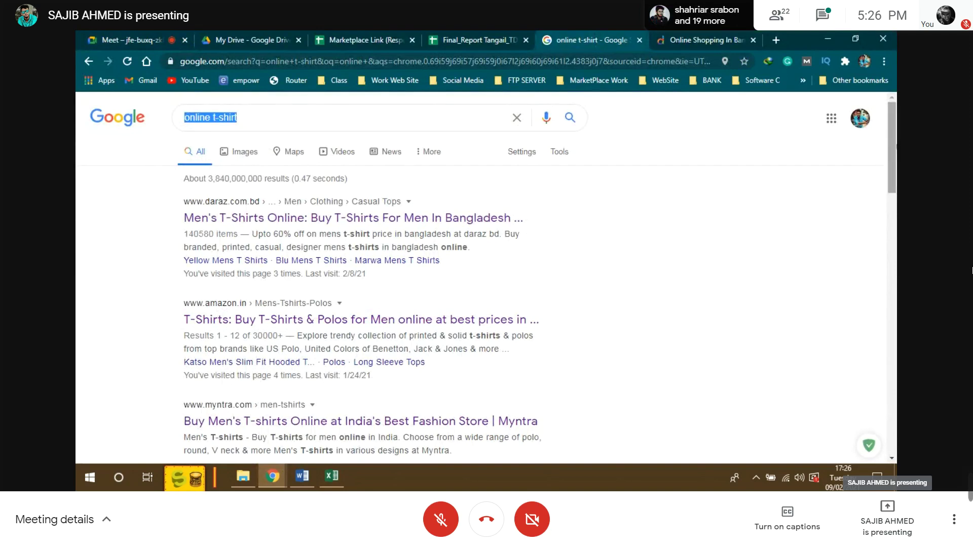
pyautogui.scroll(-3, 871, 167)
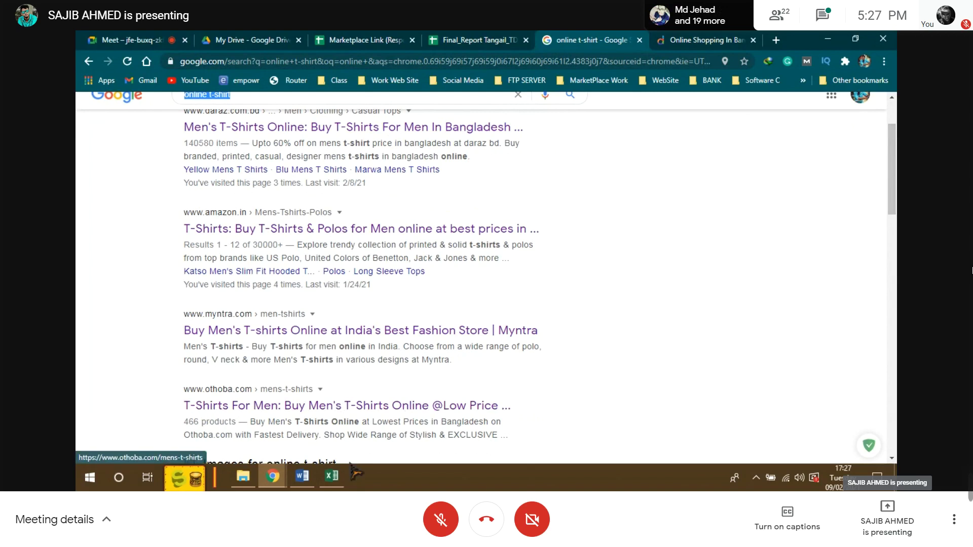
# Check the keyword table in Excel and return to Chrome to review the Google results for "online t-shirt" again
pyautogui.click(332, 476)
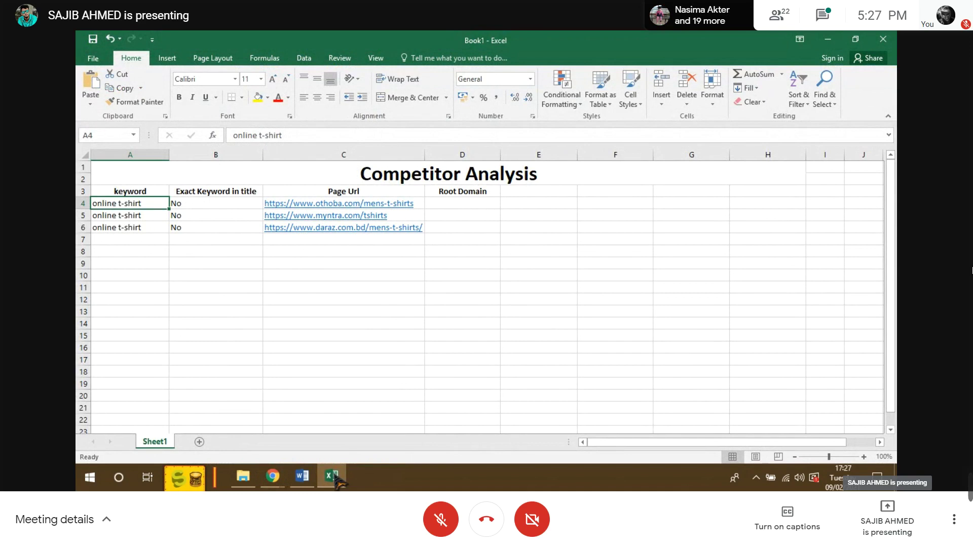
pyautogui.click(274, 479)
pyautogui.click(228, 444)
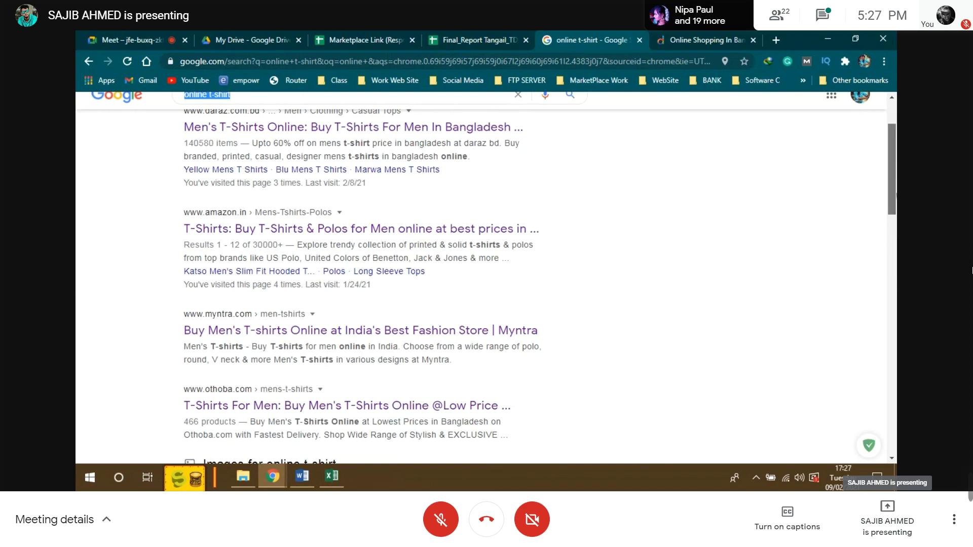
pyautogui.scroll(2, 892, 193)
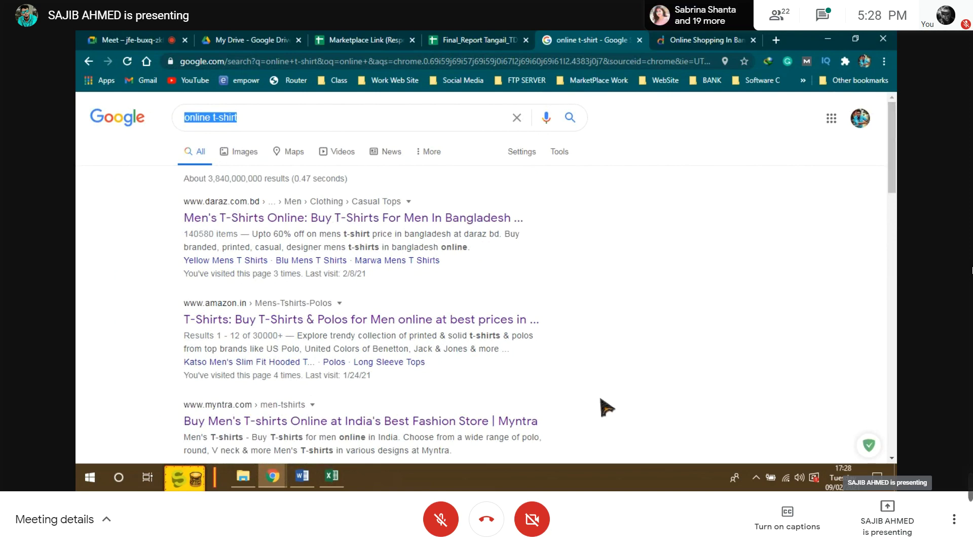
# Switch to the Excel workbook and select cell D4 under the Root Domain header
pyautogui.click(335, 481)
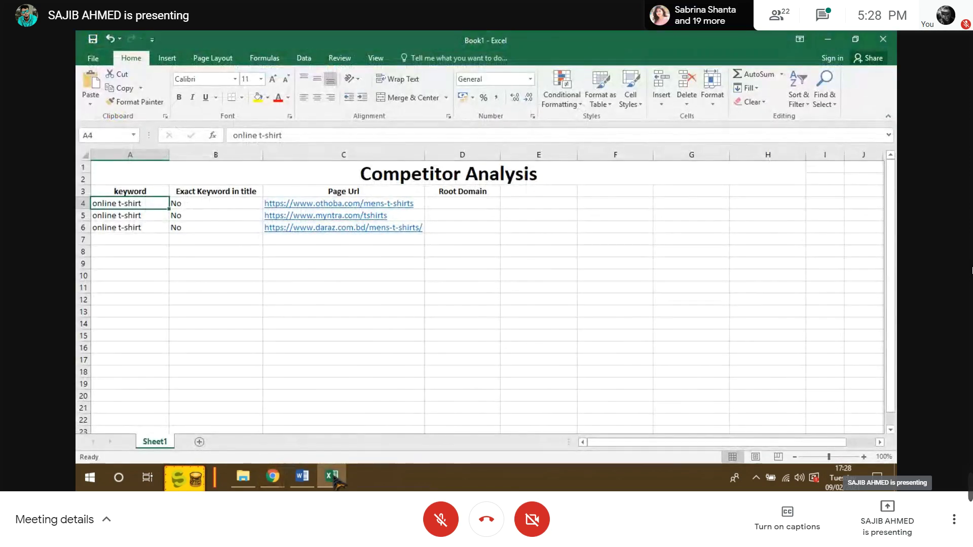
pyautogui.click(461, 206)
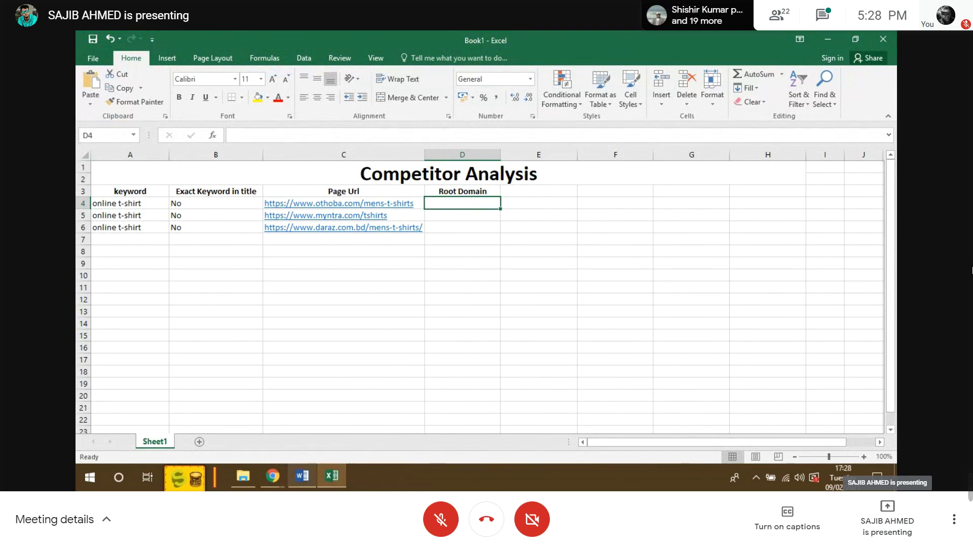
pyautogui.click(278, 482)
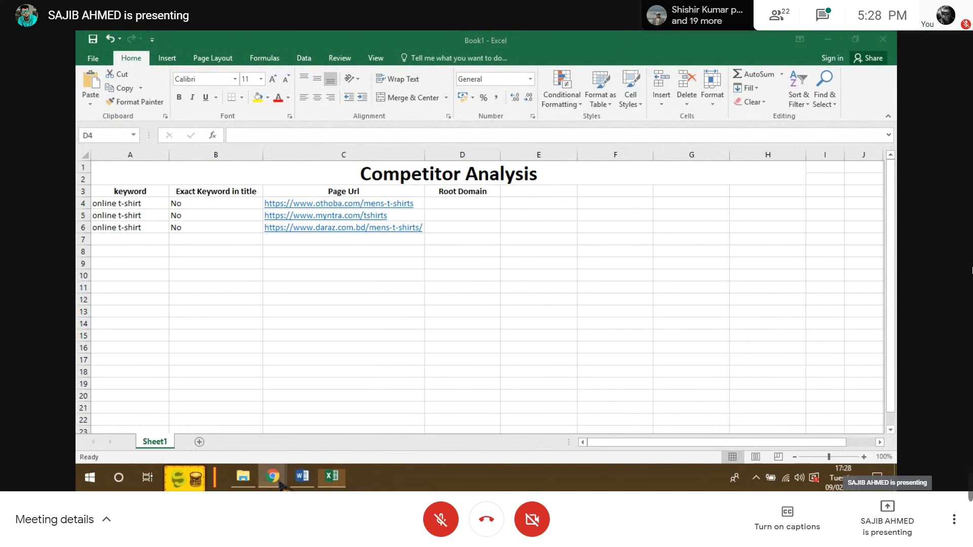
pyautogui.click(480, 200)
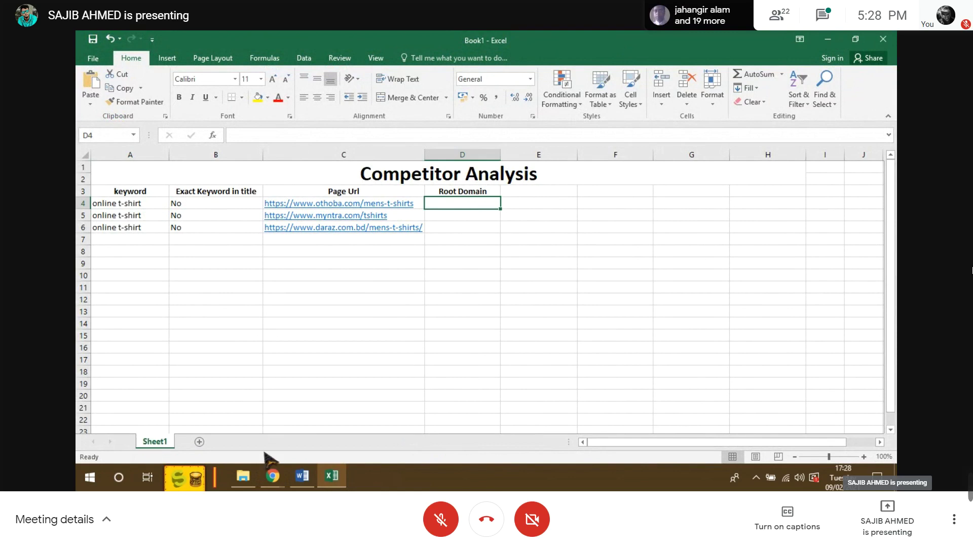
pyautogui.click(302, 479)
pyautogui.click(274, 475)
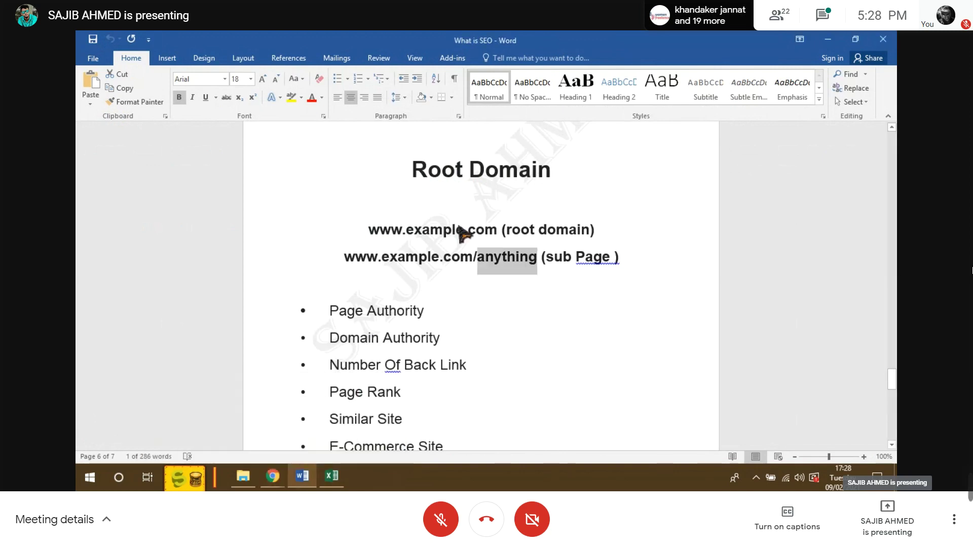
pyautogui.moveTo(370, 230); pyautogui.dragTo(501, 231)
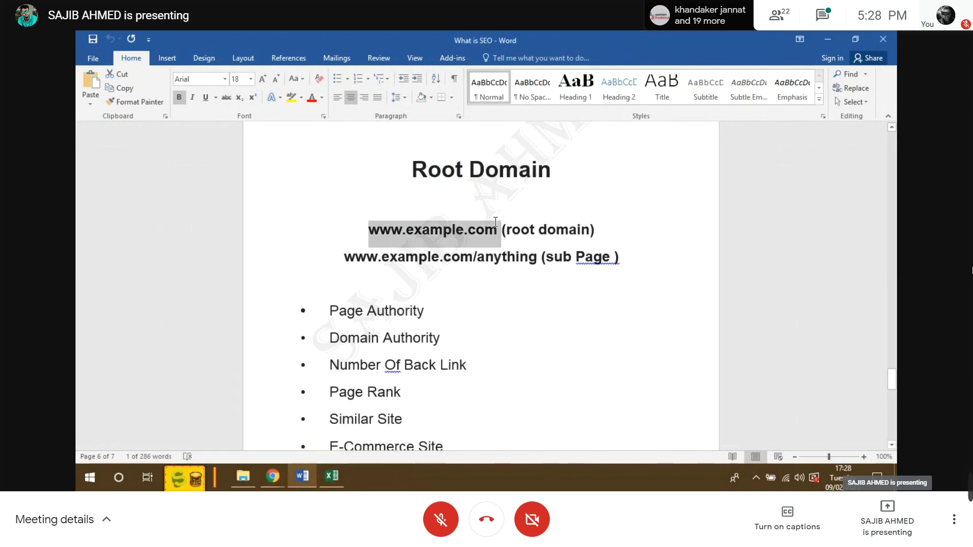
pyautogui.click(498, 230)
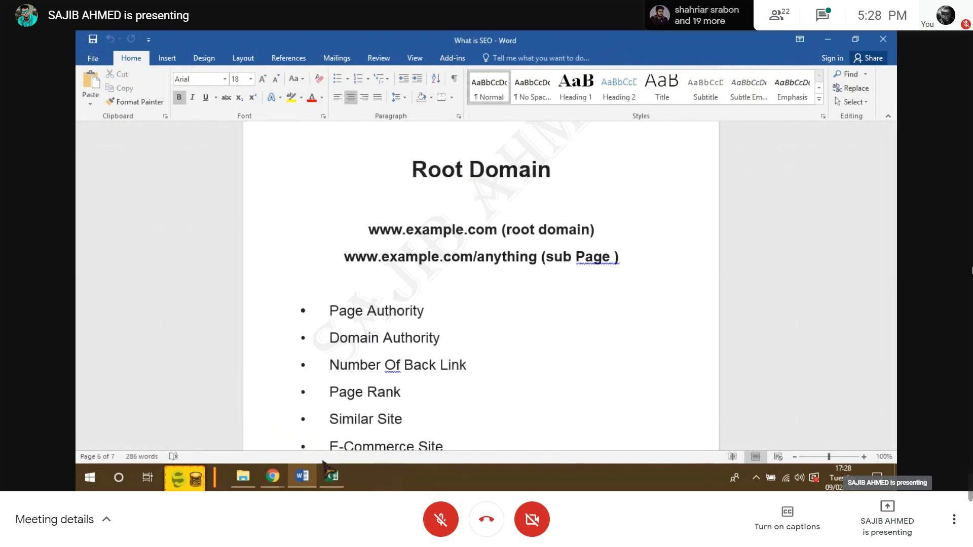
# Switch to Chrome, close the Google Meet participant list and return to the "online t-shirt" results page
pyautogui.moveTo(259, 486)
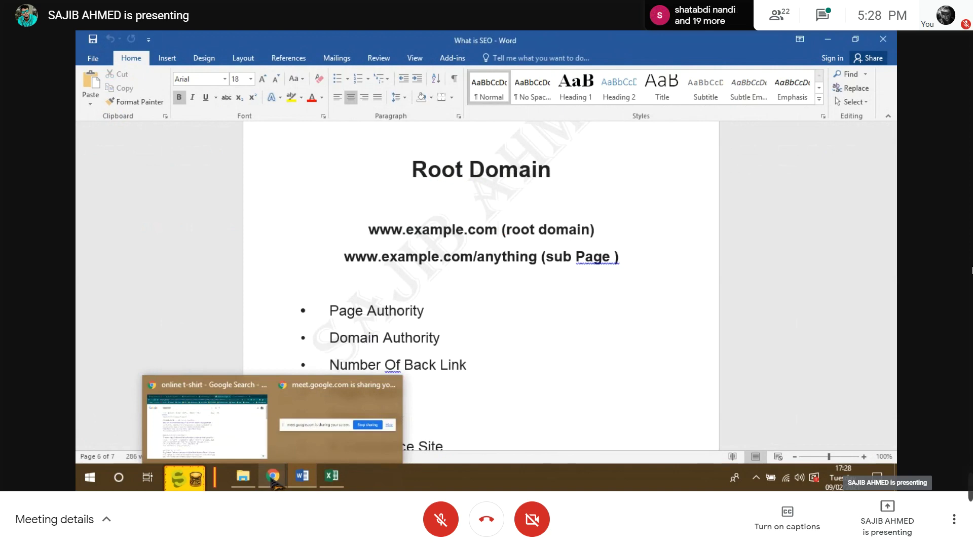
pyautogui.click(257, 437)
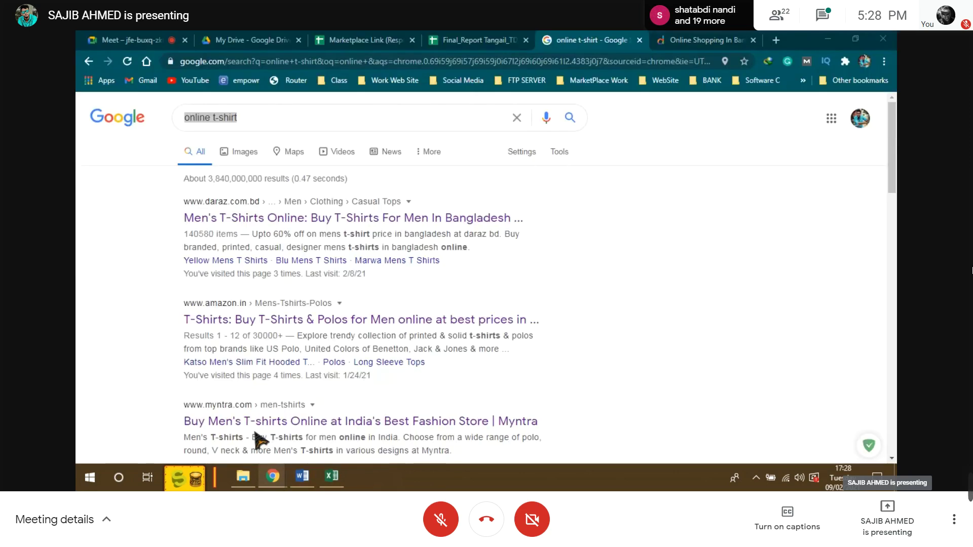
pyautogui.click(146, 61)
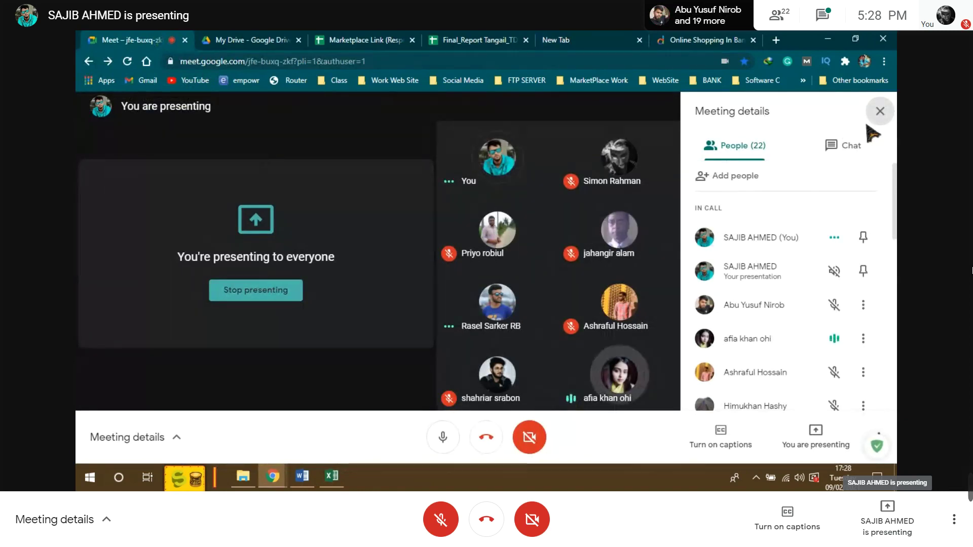
pyautogui.click(876, 116)
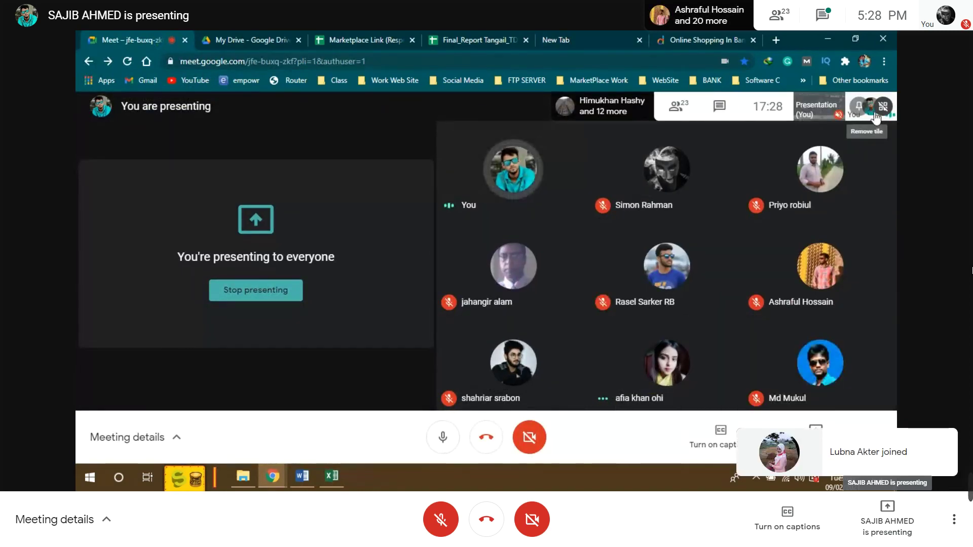
pyautogui.click(597, 46)
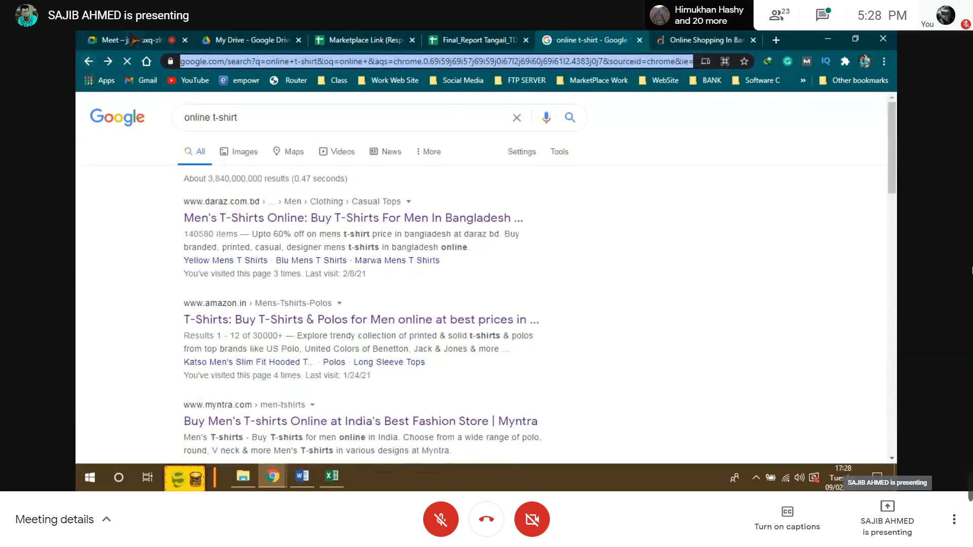
# Show the Google Meet page in Chrome and examine the sub-page part after meet.google.com in its address
pyautogui.click(133, 40)
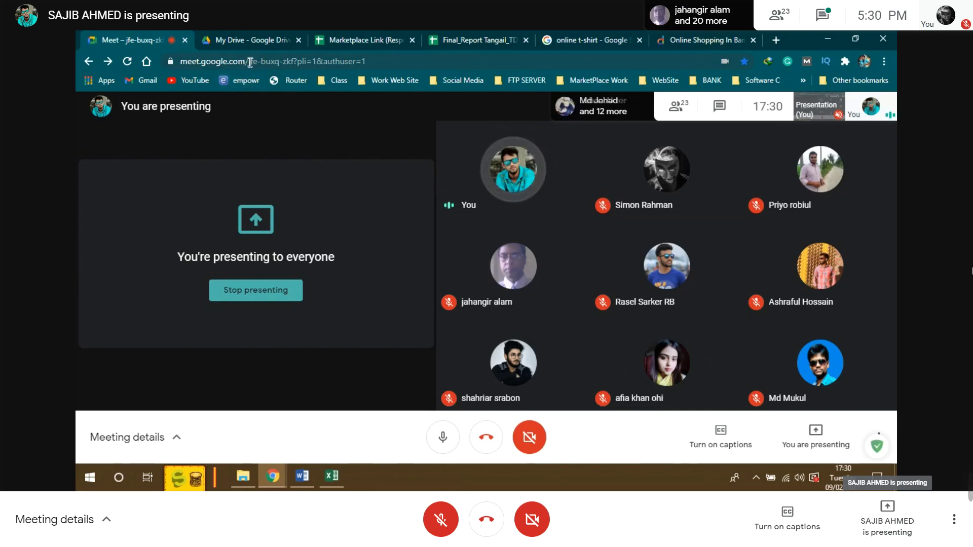
pyautogui.moveTo(249, 62); pyautogui.dragTo(300, 56)
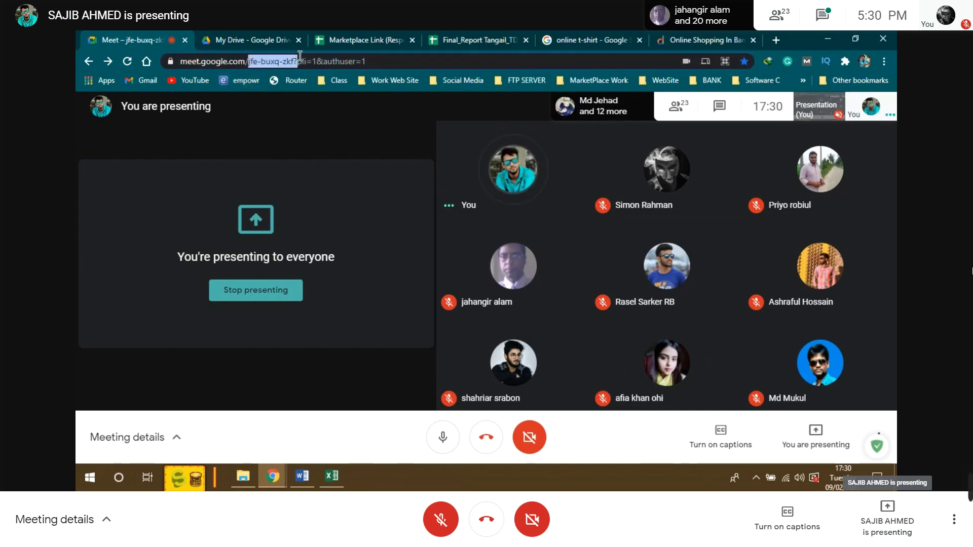
pyautogui.click(327, 160)
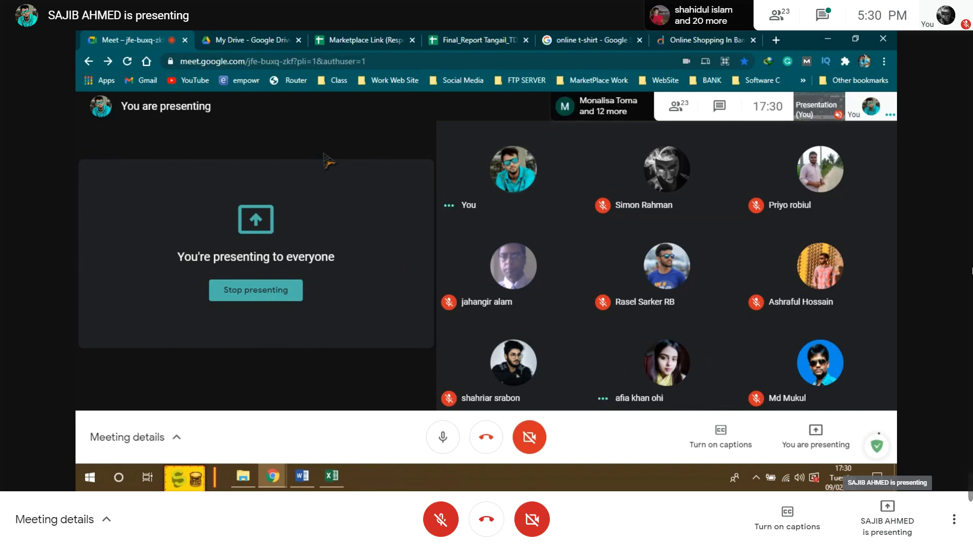
pyautogui.click(251, 62)
pyautogui.click(244, 61)
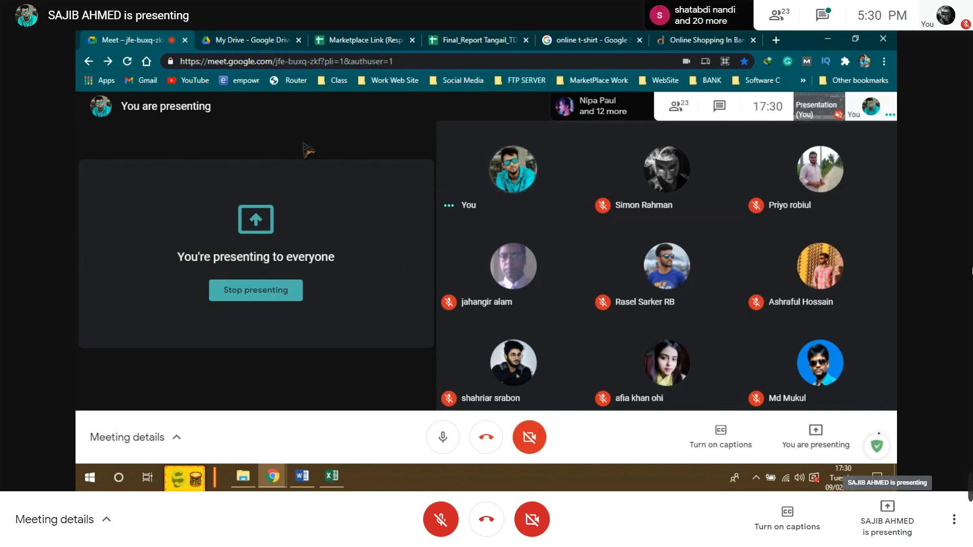
# Mute and unmute the microphone in the Google Meet call, checking the Root Domain column in Excel in between
pyautogui.click(444, 440)
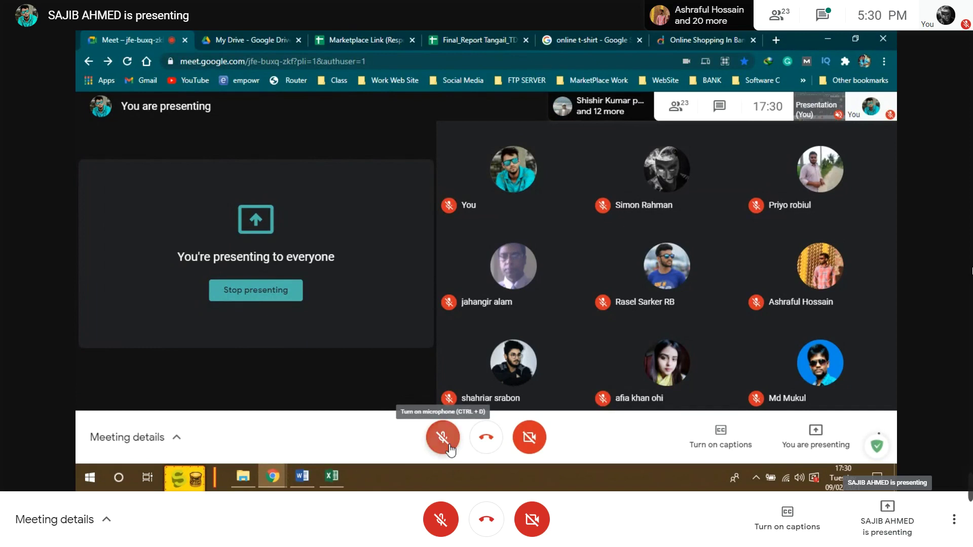
pyautogui.click(449, 446)
pyautogui.moveTo(303, 476)
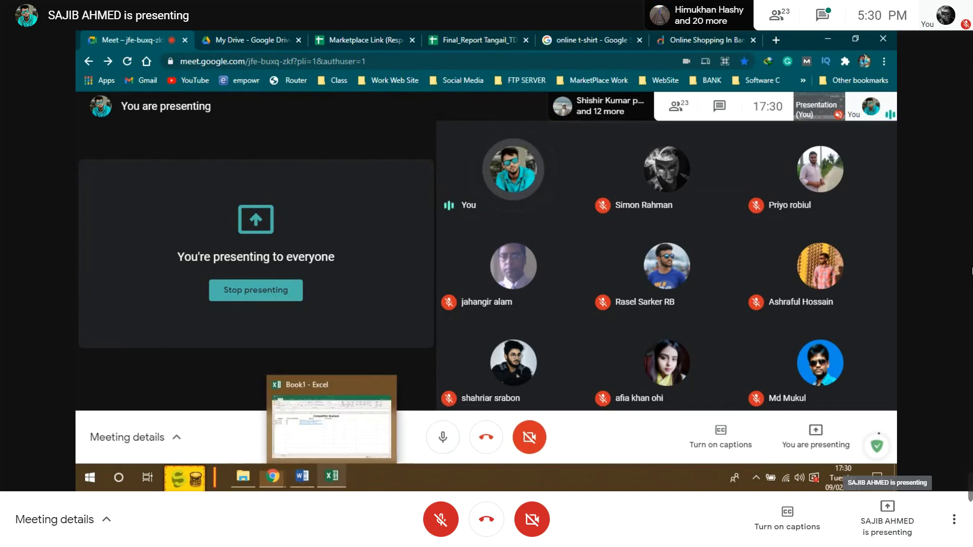
pyautogui.click(332, 476)
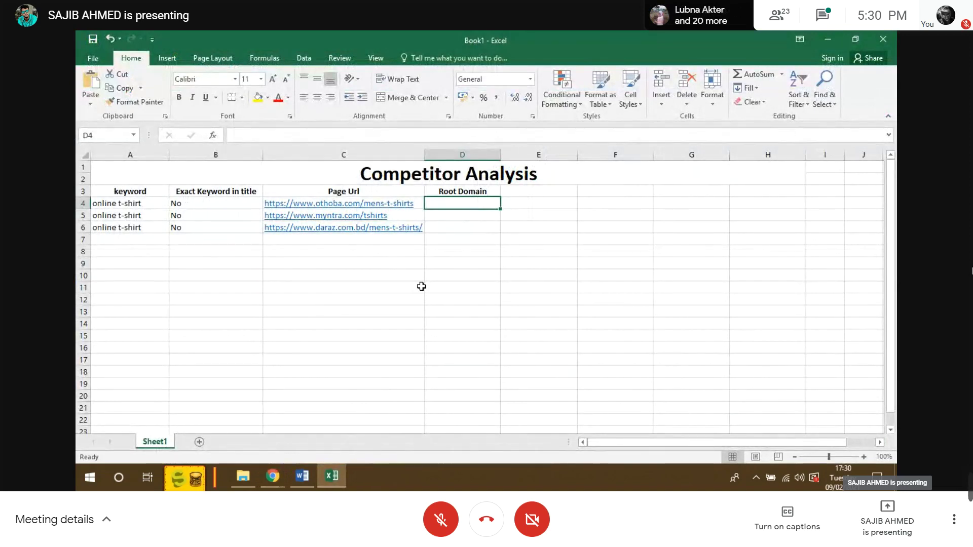
pyautogui.click(272, 476)
pyautogui.click(236, 439)
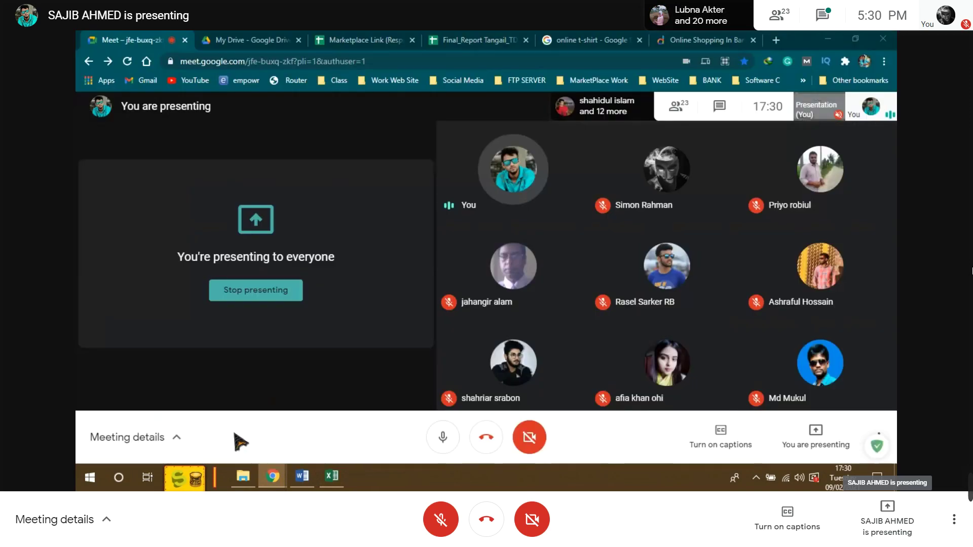
pyautogui.click(445, 437)
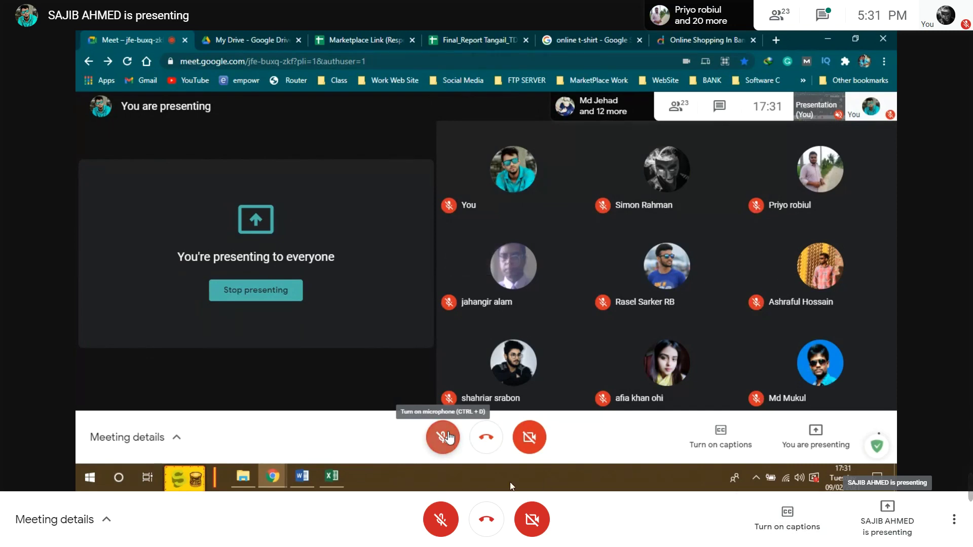
pyautogui.click(448, 437)
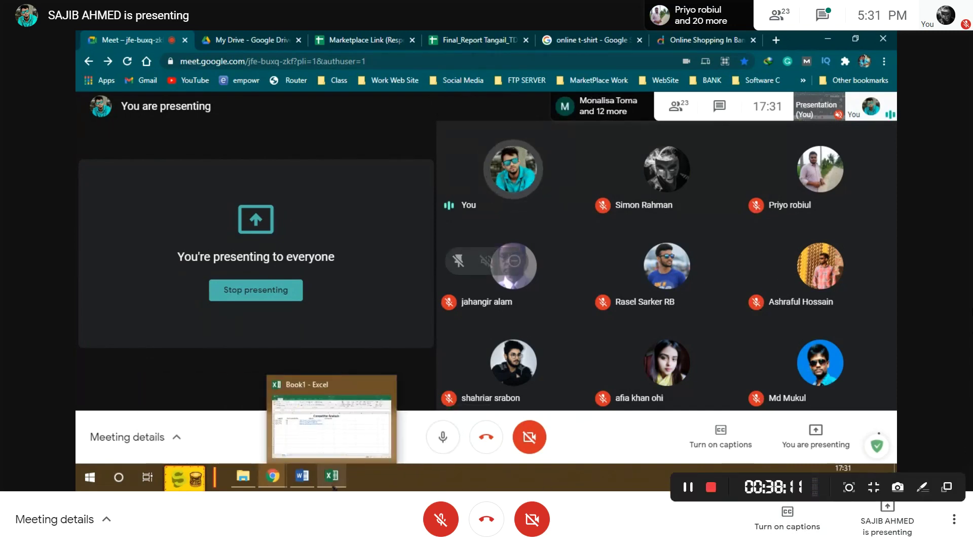
# Switch to Excel and enter "no" in cell D4 as the Root Domain value for the othoba.com page
pyautogui.click(333, 477)
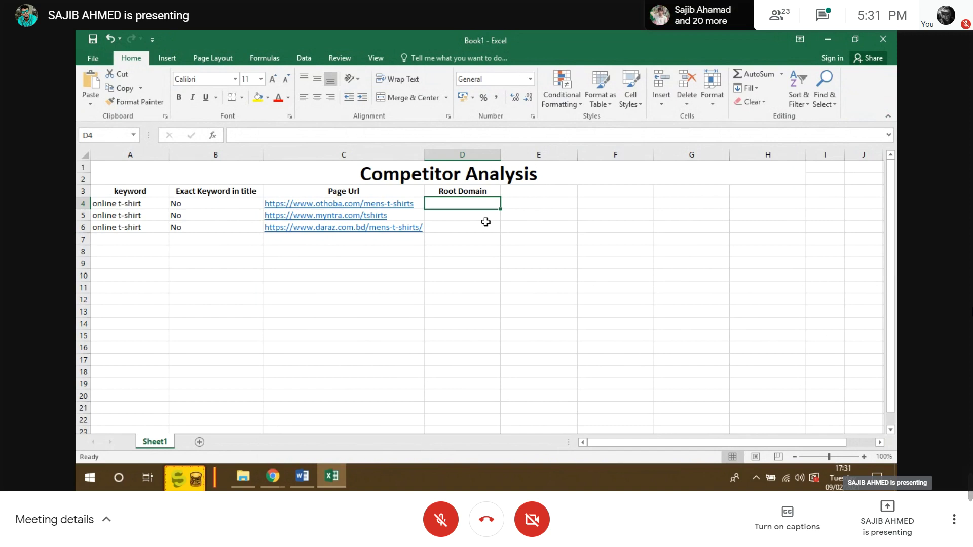
pyautogui.write('no')
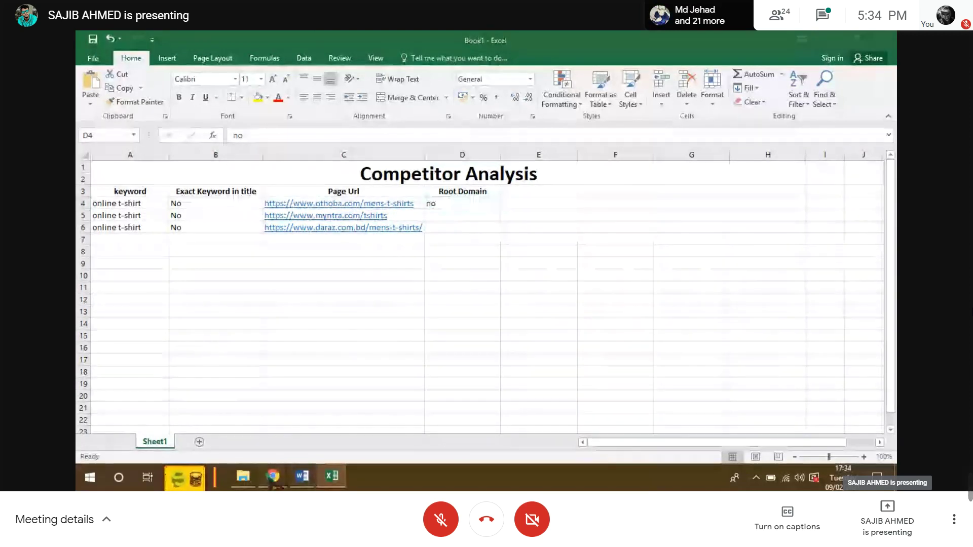
pyautogui.moveTo(272, 476)
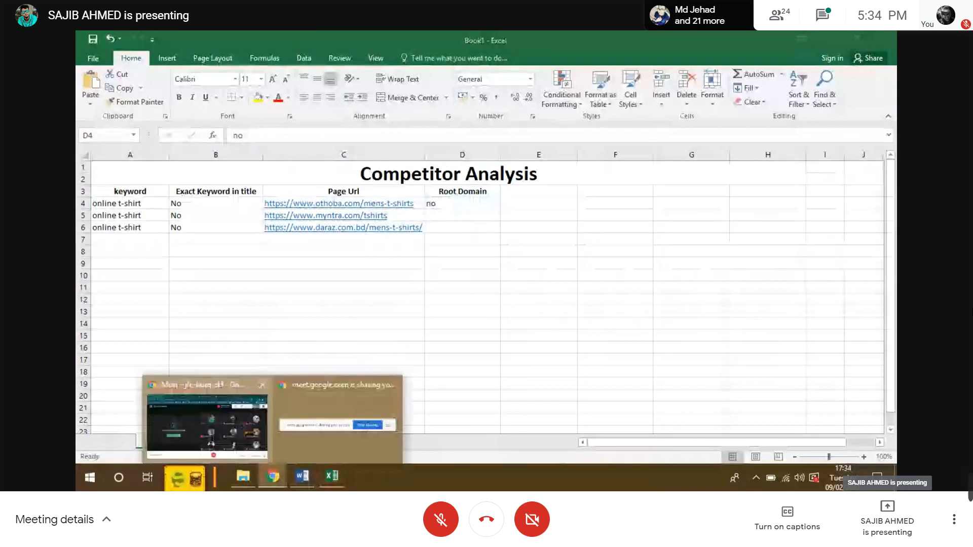
pyautogui.click(207, 421)
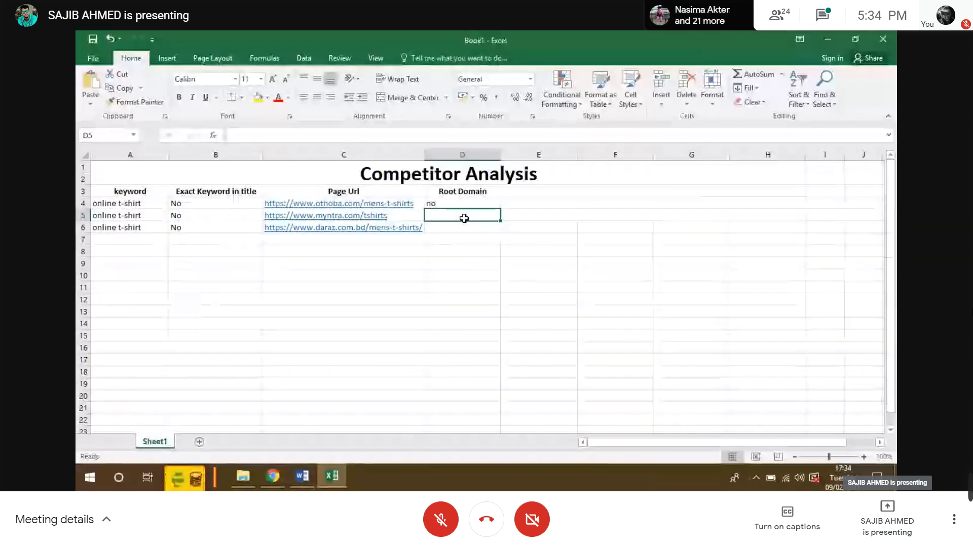
# Examine the myntra.com page URL in row 5 and select its empty Root Domain cell
pyautogui.click(406, 214)
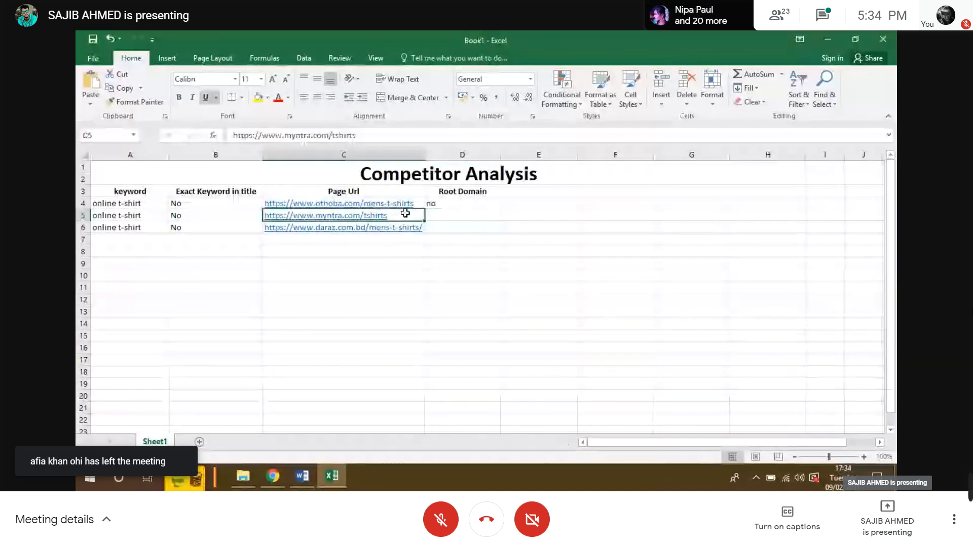
pyautogui.click(443, 213)
pyautogui.click(389, 215)
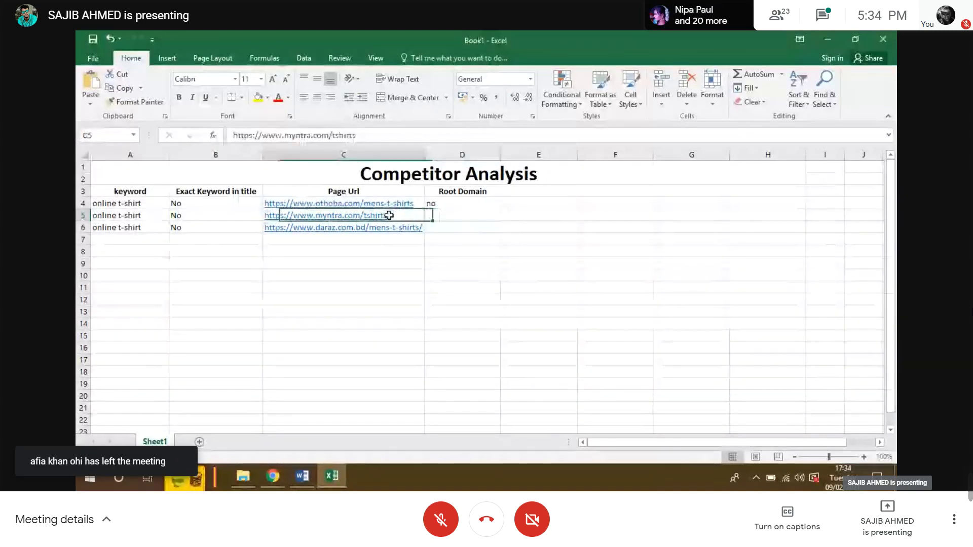
pyautogui.click(436, 222)
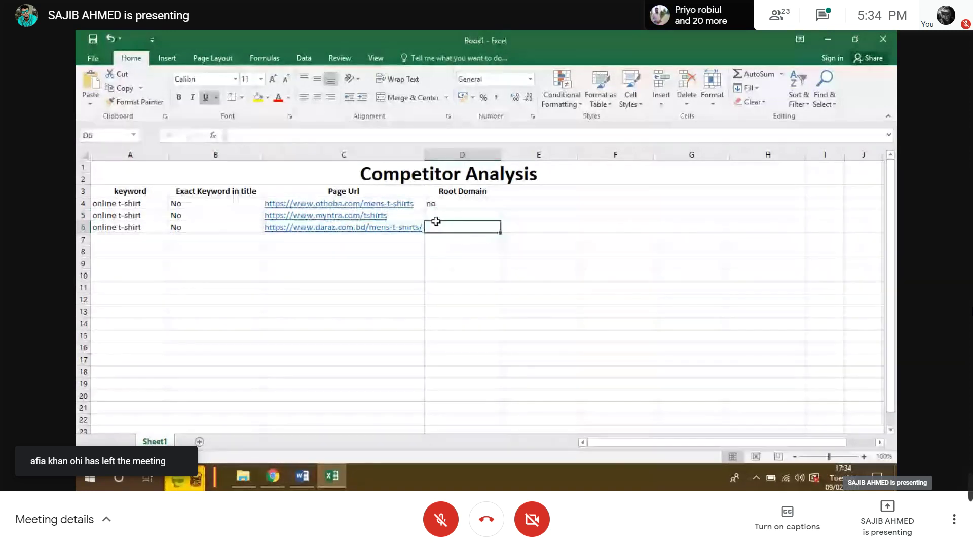
pyautogui.click(442, 215)
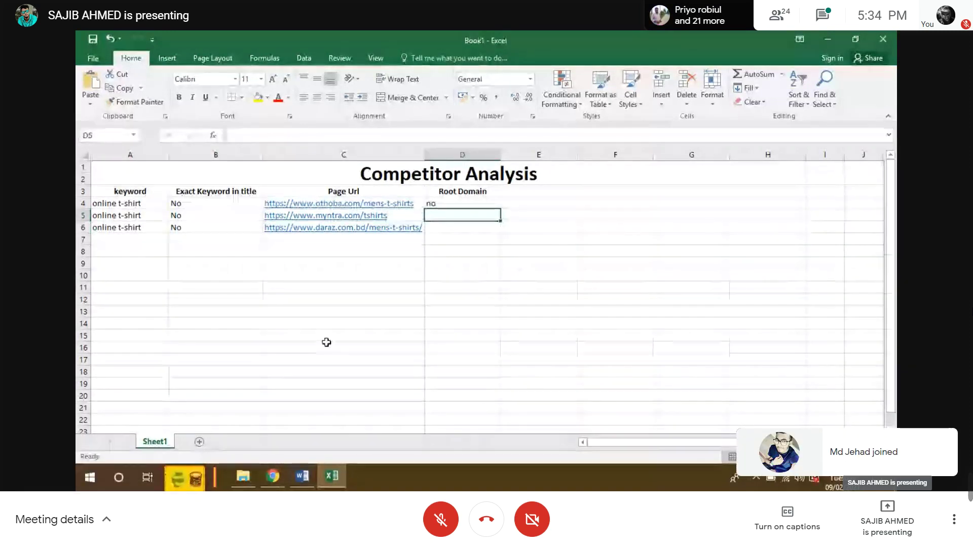
# Switch to the Google Meet call in Chrome to check the participants and return to the Excel workbook
pyautogui.moveTo(277, 479)
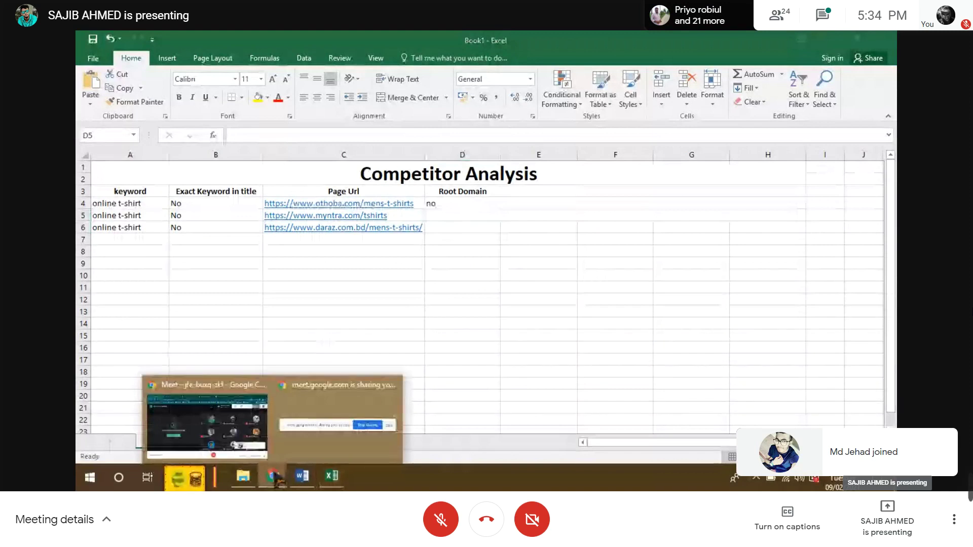
pyautogui.click(256, 447)
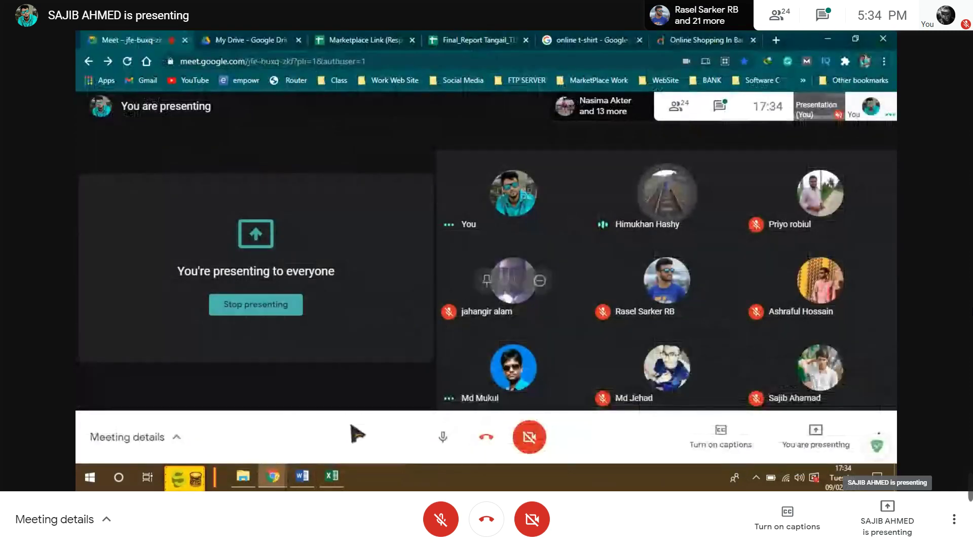
pyautogui.moveTo(331, 476)
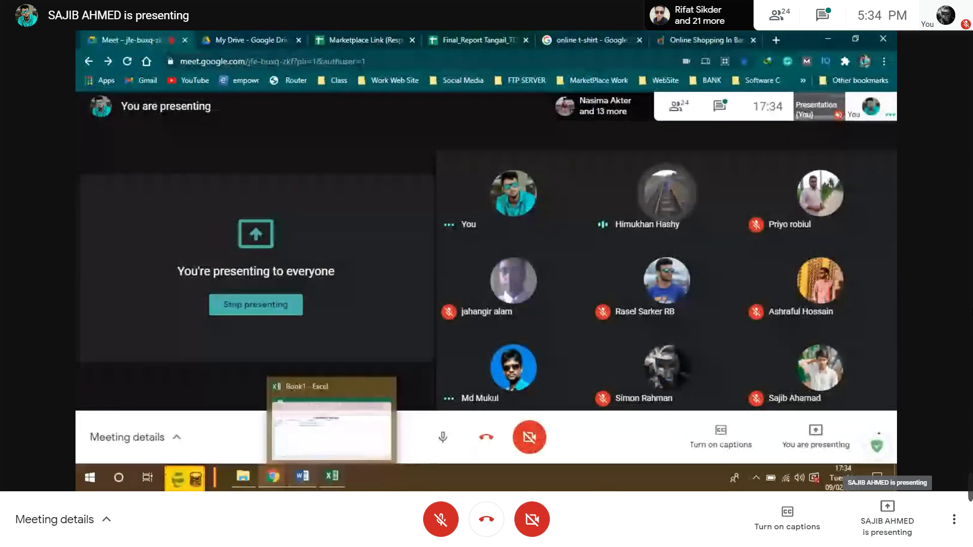
pyautogui.click(324, 405)
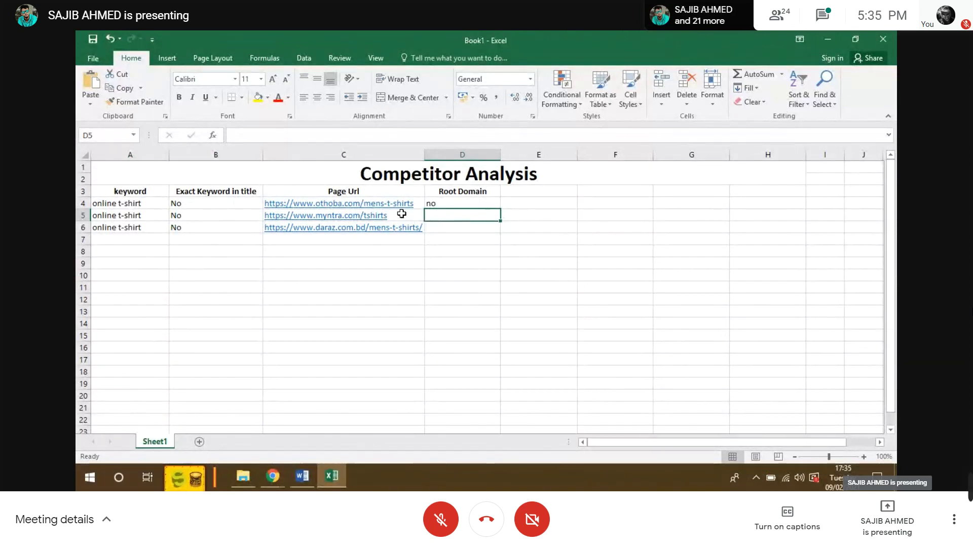
# Enter "no" in cells D5 and D6 as the Root Domain values for the myntra.com and daraz.com.bd pages
pyautogui.click(336, 295)
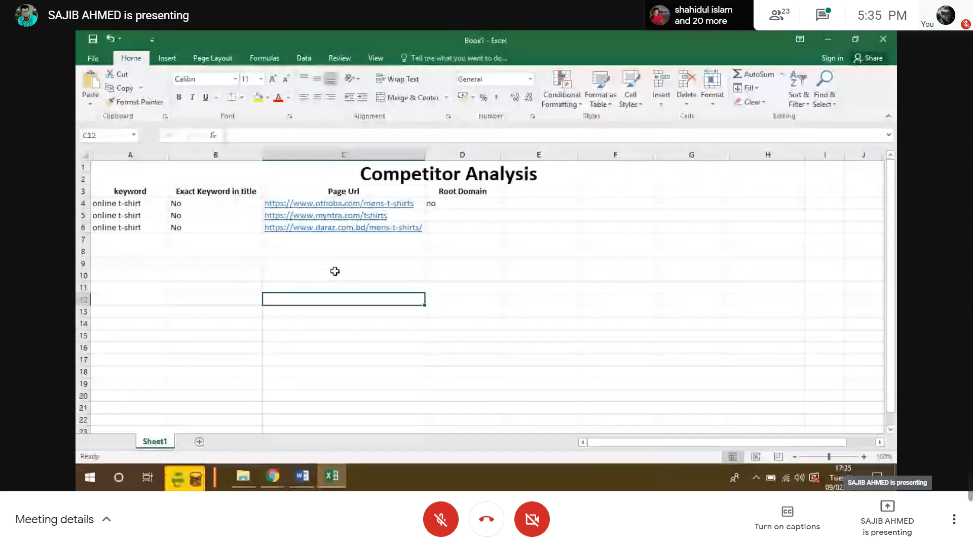
pyautogui.click(447, 221)
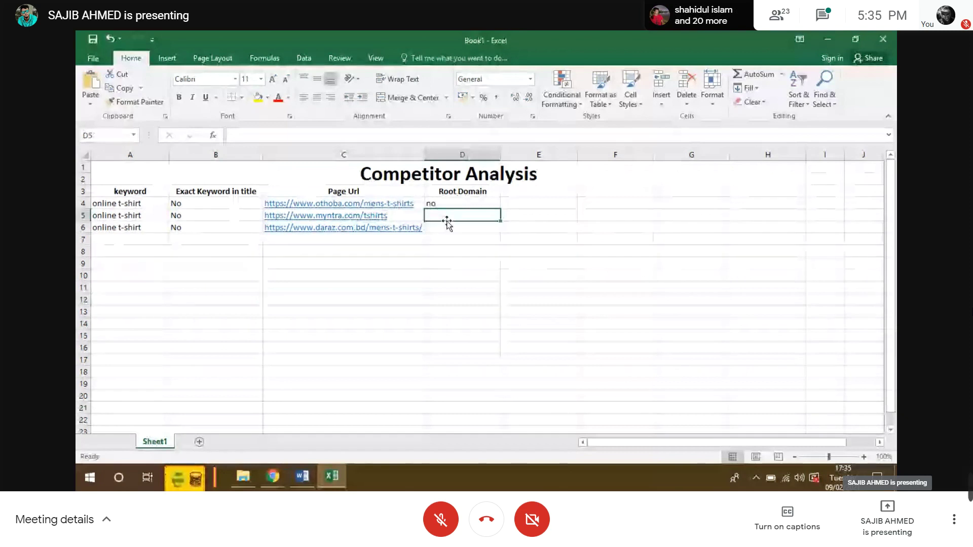
pyautogui.write('no')
pyautogui.click(444, 236)
pyautogui.click(454, 223)
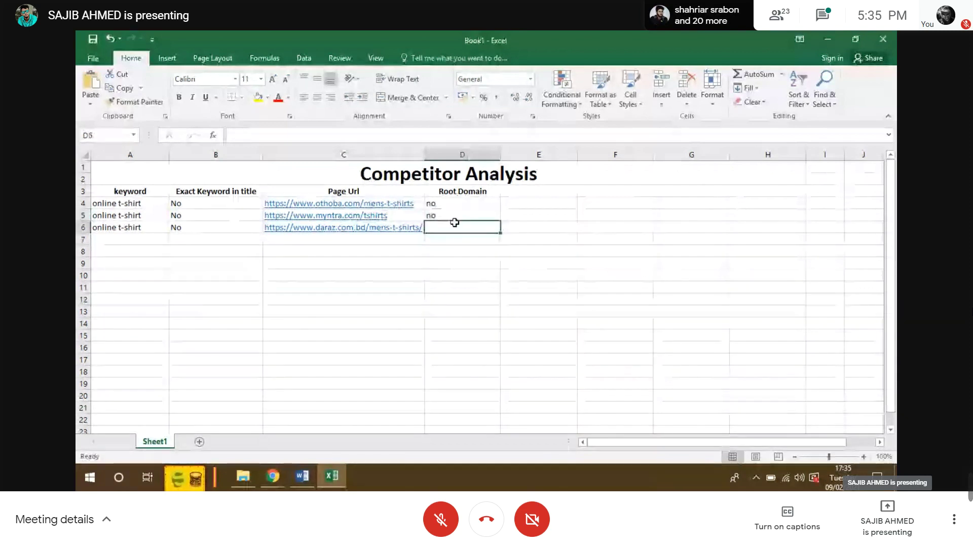
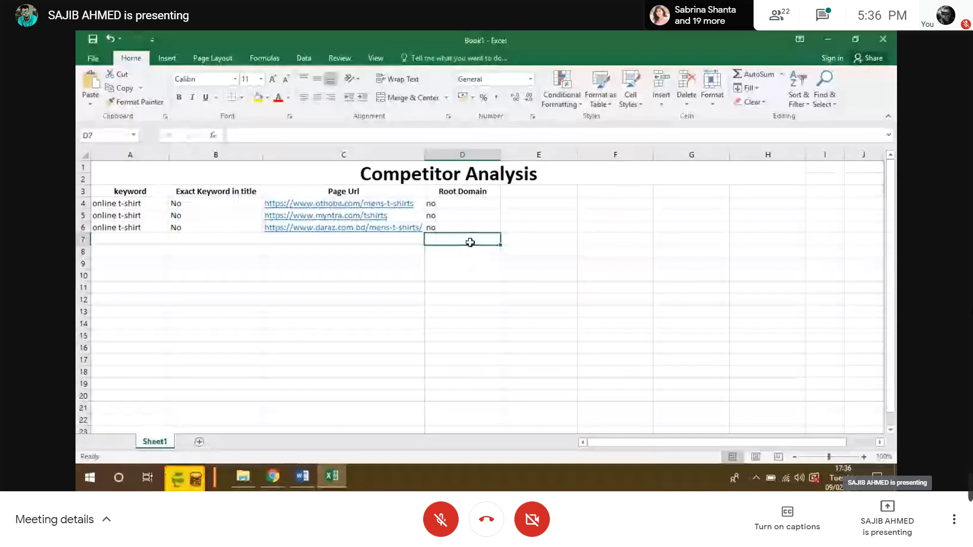
# Switch to the Google Meet call in Chrome and unmute the microphone
pyautogui.click(303, 477)
pyautogui.moveTo(272, 478)
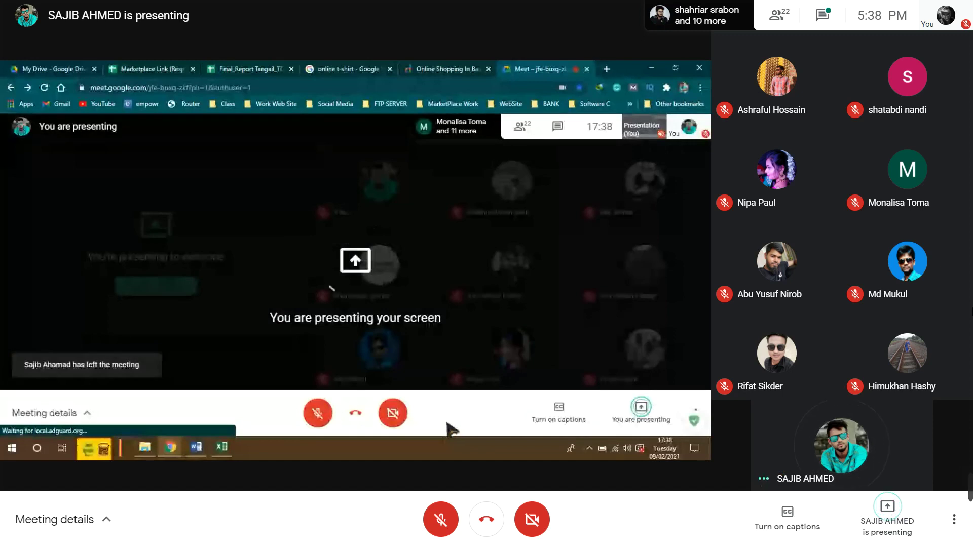
pyautogui.click(317, 412)
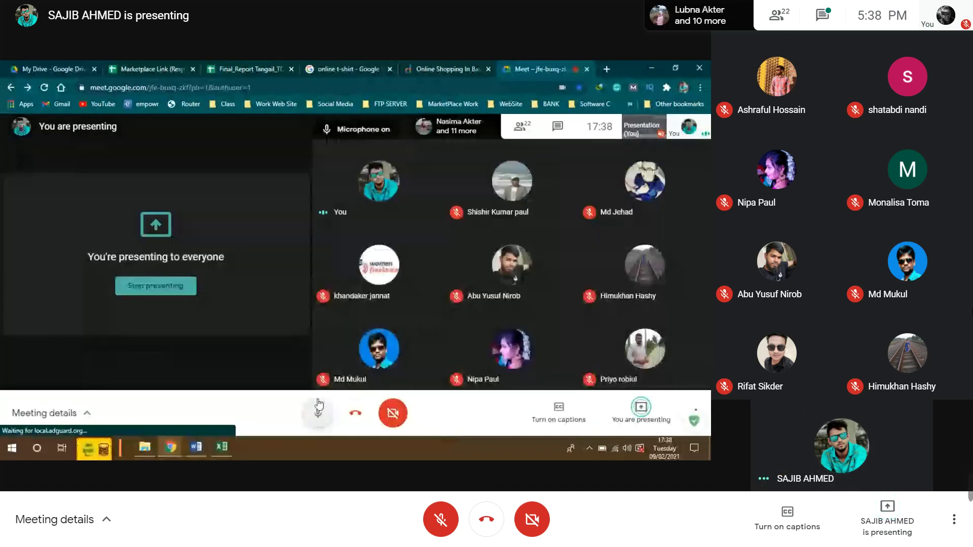
# Open a new blank browser tab and return to the Google Meet tab
pyautogui.moveTo(224, 453)
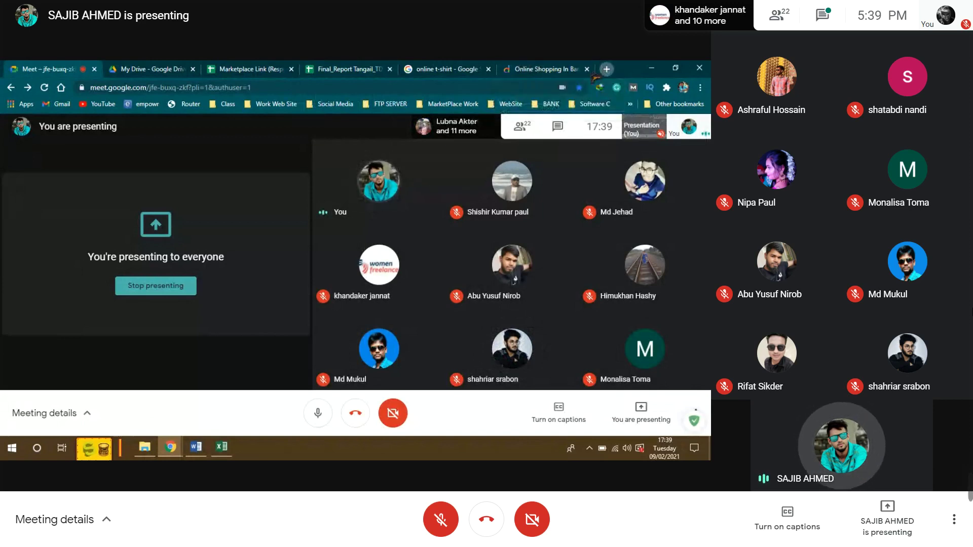
pyautogui.click(607, 69)
pyautogui.click(91, 86)
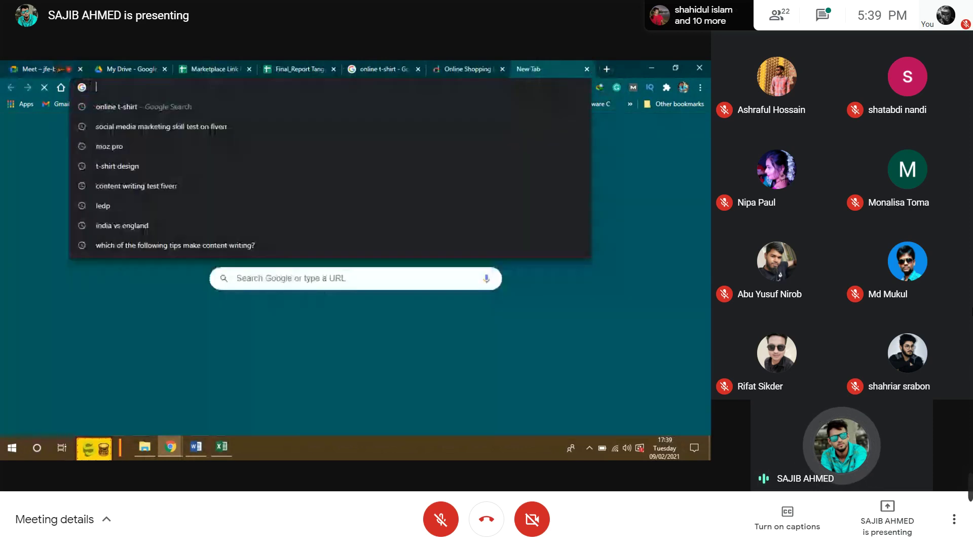
pyautogui.hotkey('ctrl', '1')
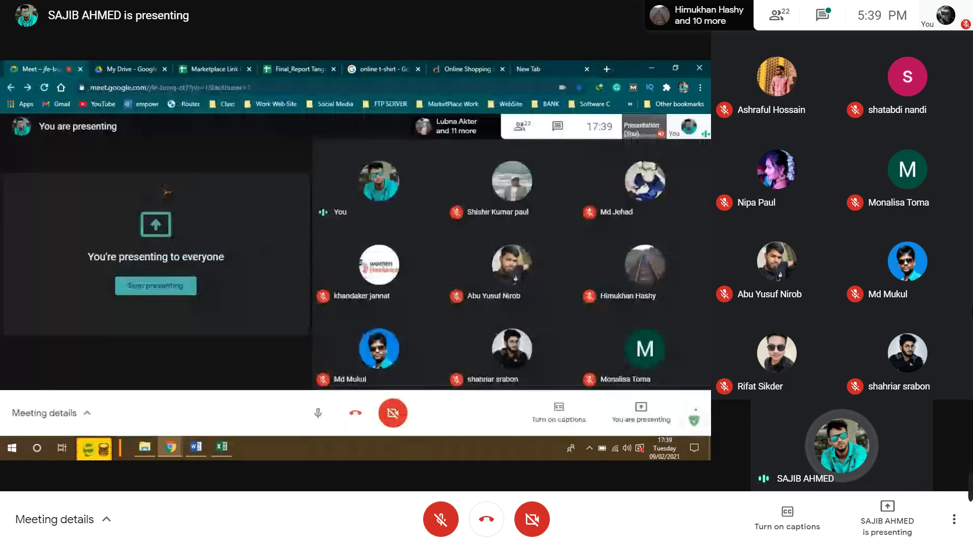
# Switch to Excel and enter the column headers "PA" in cell E3 and "DA" in cell F3
pyautogui.click(233, 453)
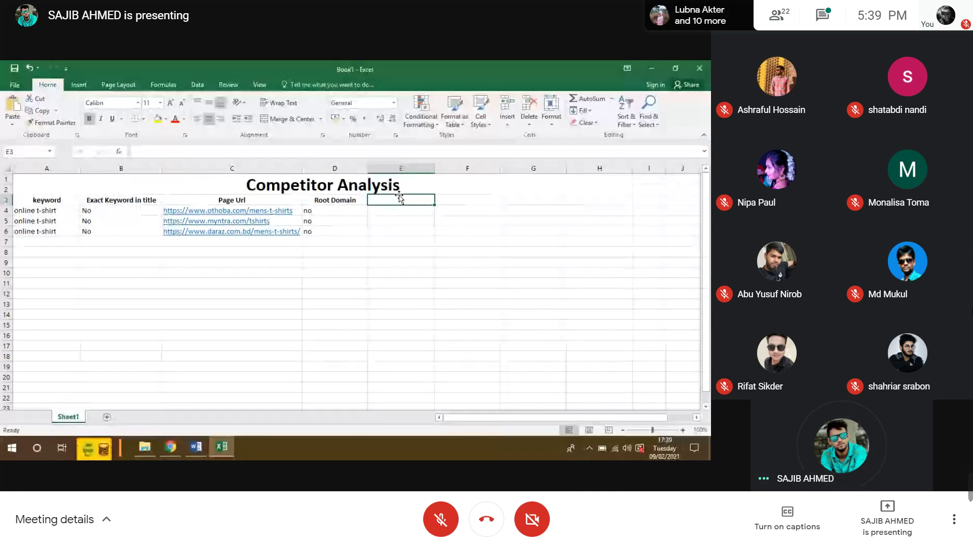
pyautogui.write('Pa')
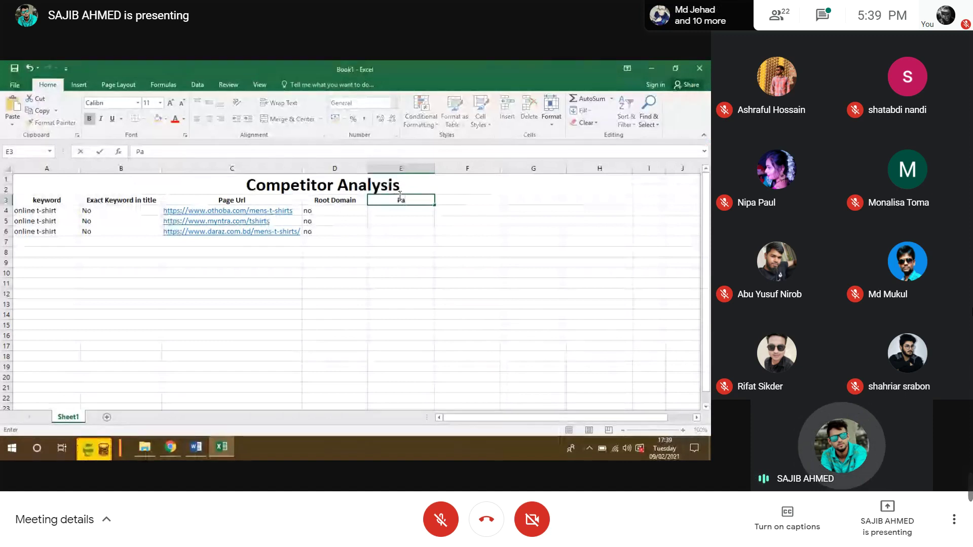
pyautogui.press('BackSpace')
pyautogui.write('A')
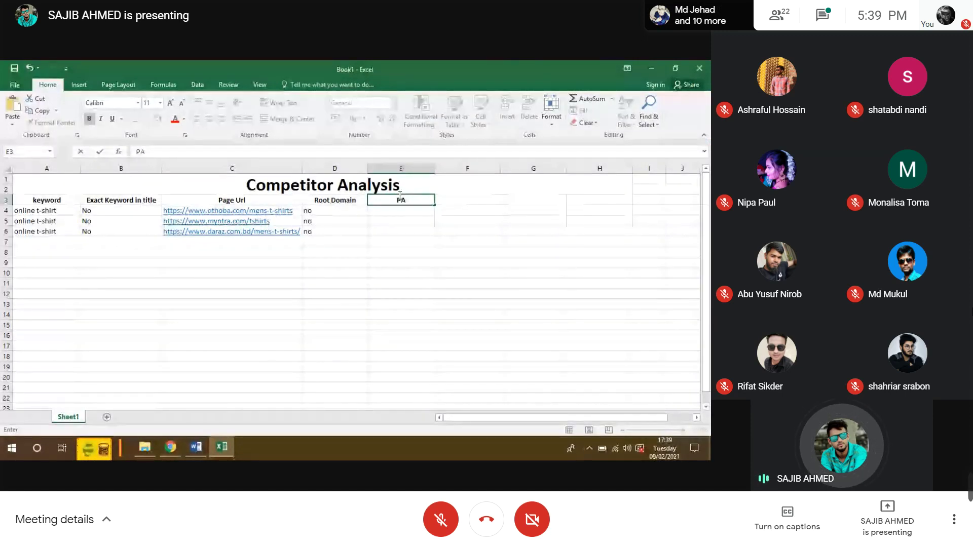
pyautogui.press('Tab')
pyautogui.write('da')
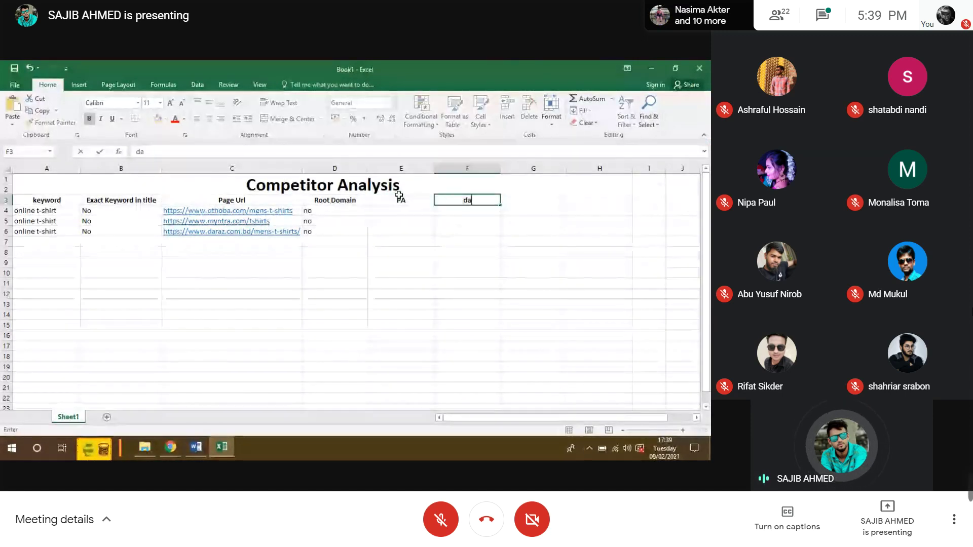
pyautogui.press('BackSpace')
pyautogui.press('BackSpace')
pyautogui.write('DA')
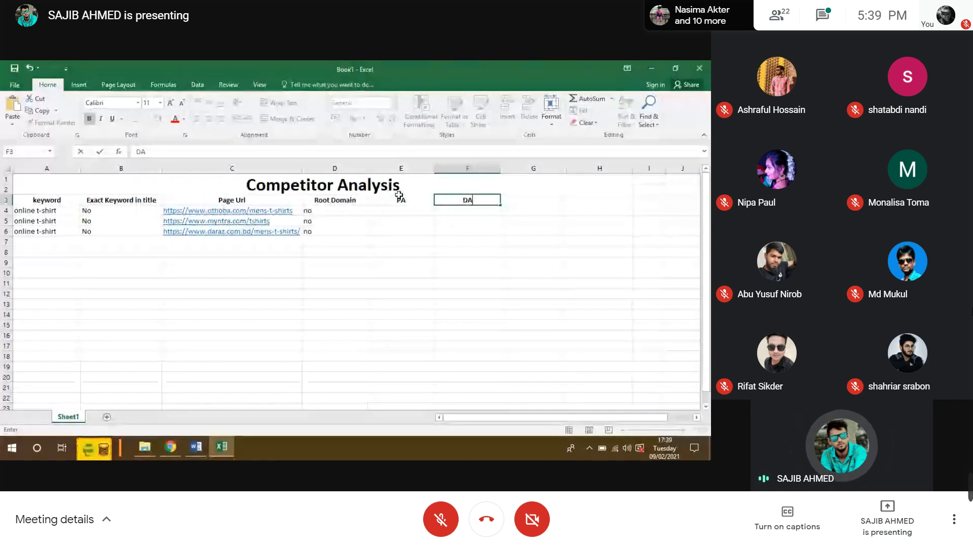
pyautogui.click(400, 200)
# Enter the column header "BACKLINKS" in cell G3
pyautogui.click(525, 201)
pyautogui.write('B')
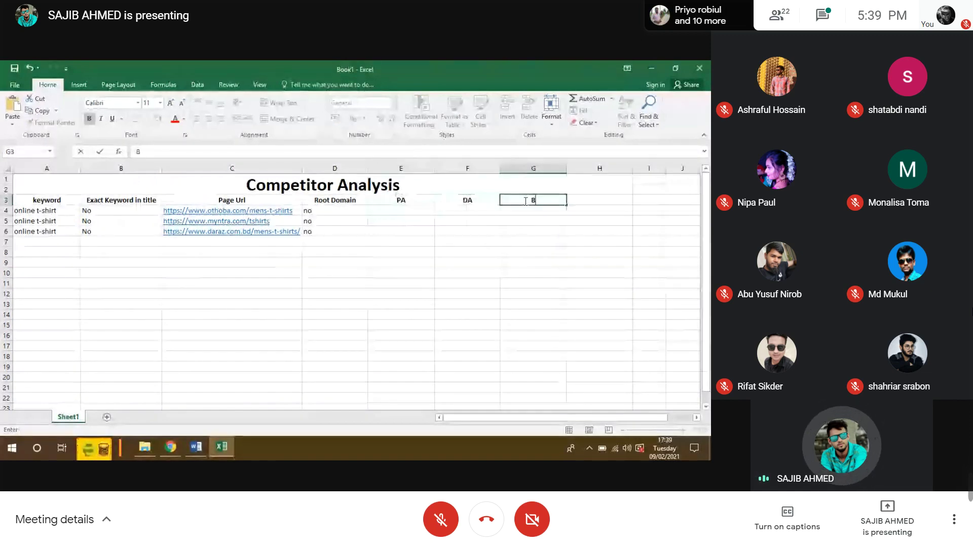
pyautogui.write('A')
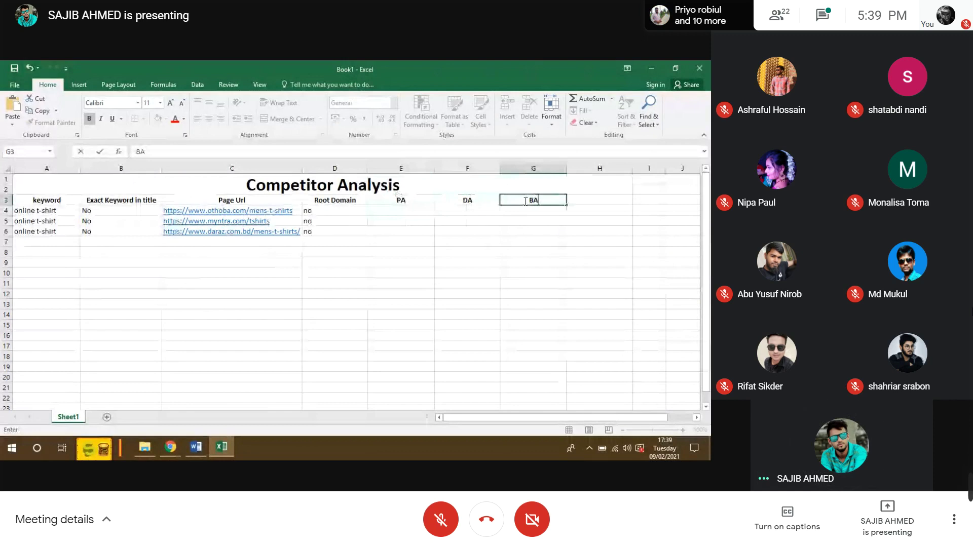
pyautogui.write('CKLINKS')
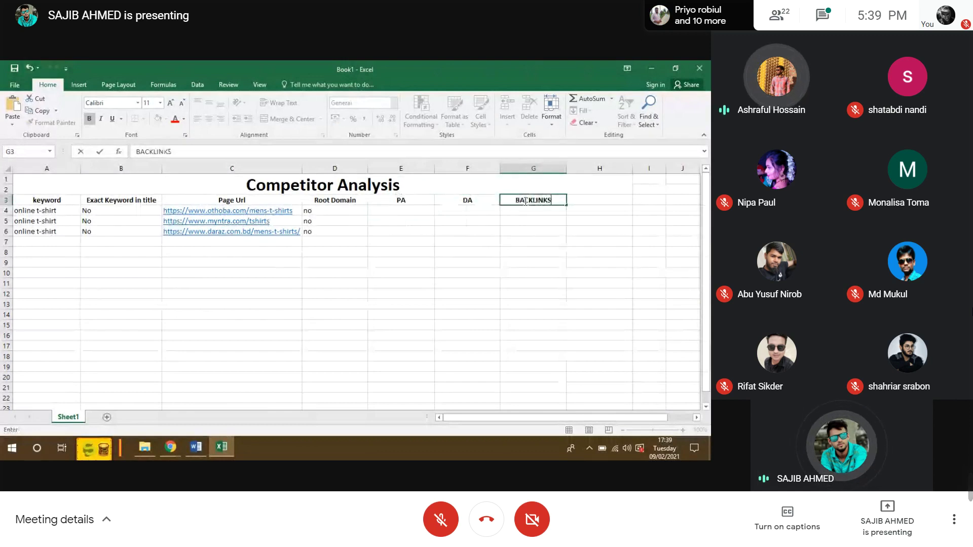
pyautogui.click(519, 216)
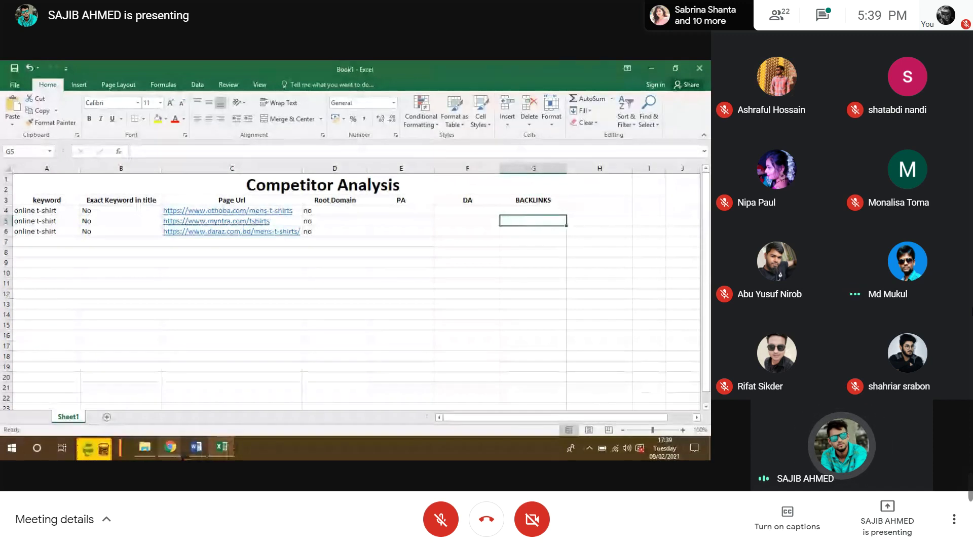
# Switch to Chrome, search smallseotools.com for "domain" and open its domain authority checker
pyautogui.click(172, 448)
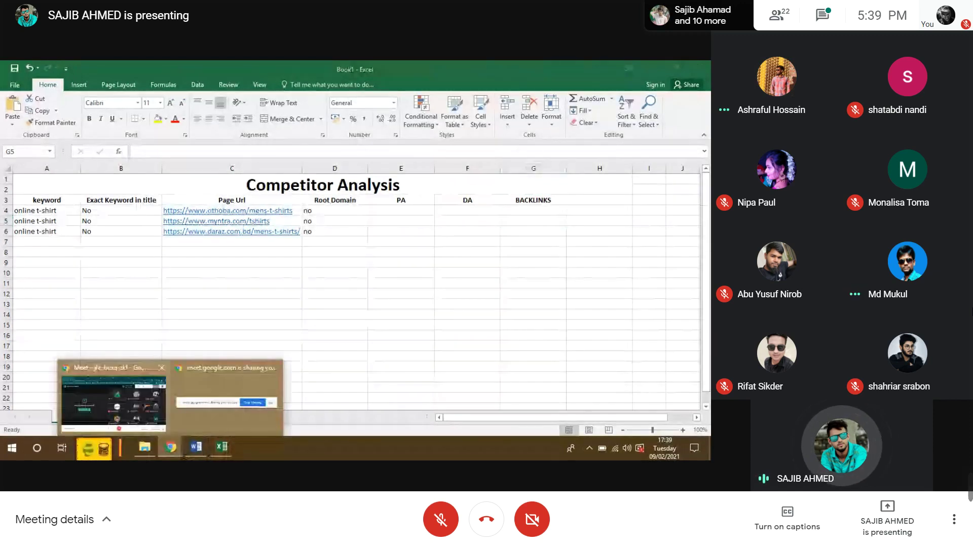
pyautogui.click(114, 400)
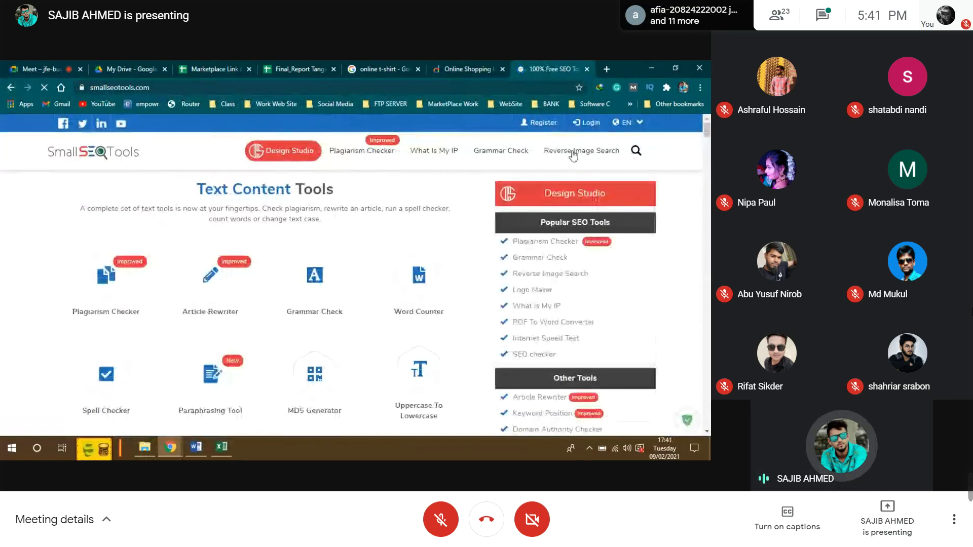
pyautogui.click(631, 155)
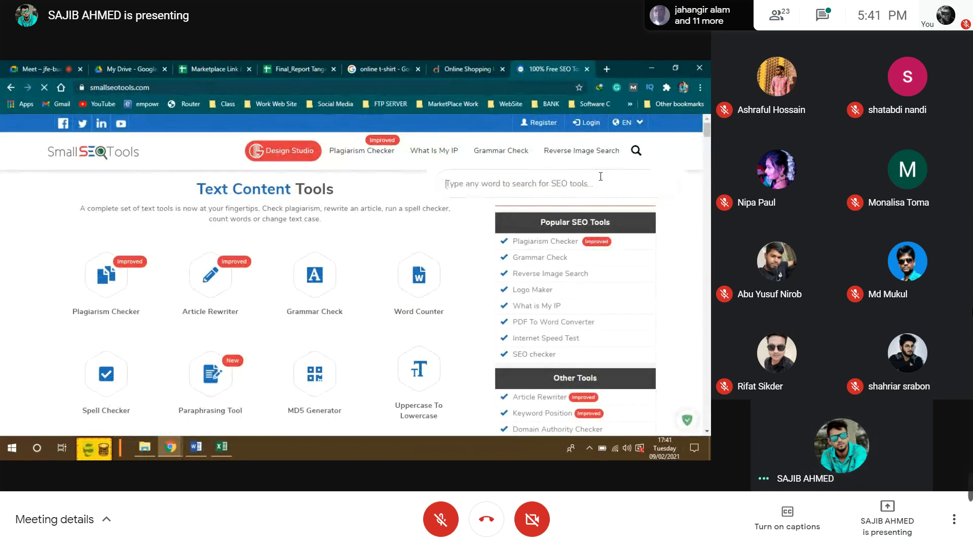
pyautogui.write('domain')
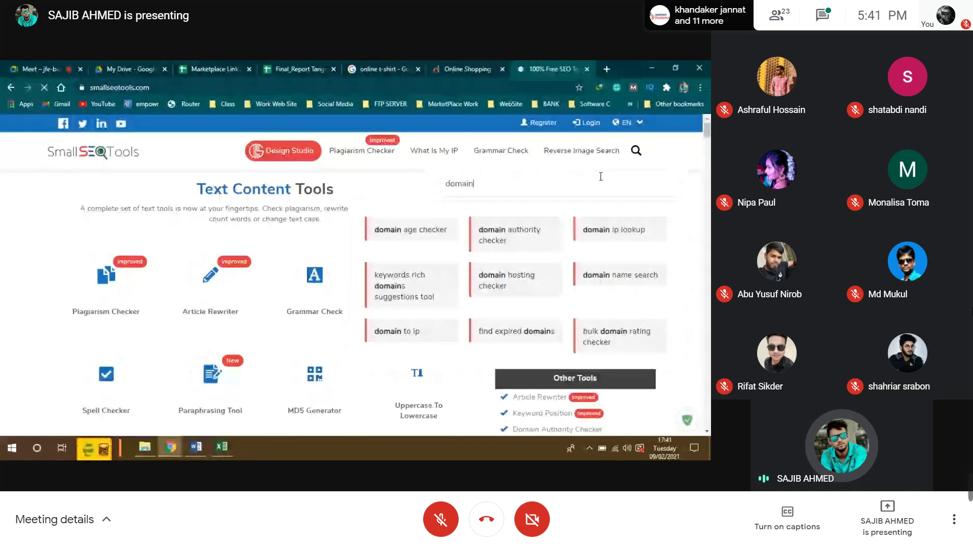
pyautogui.click(514, 237)
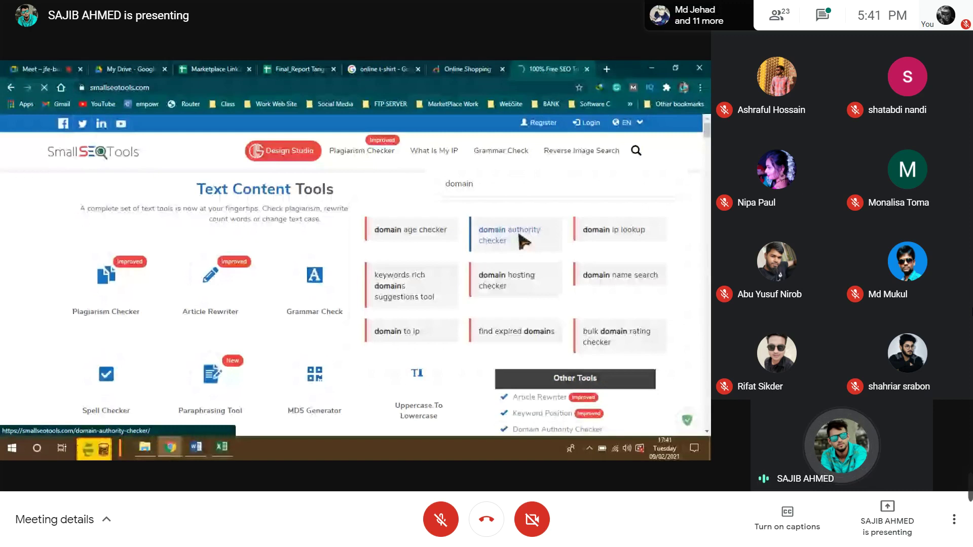
pyautogui.click(522, 243)
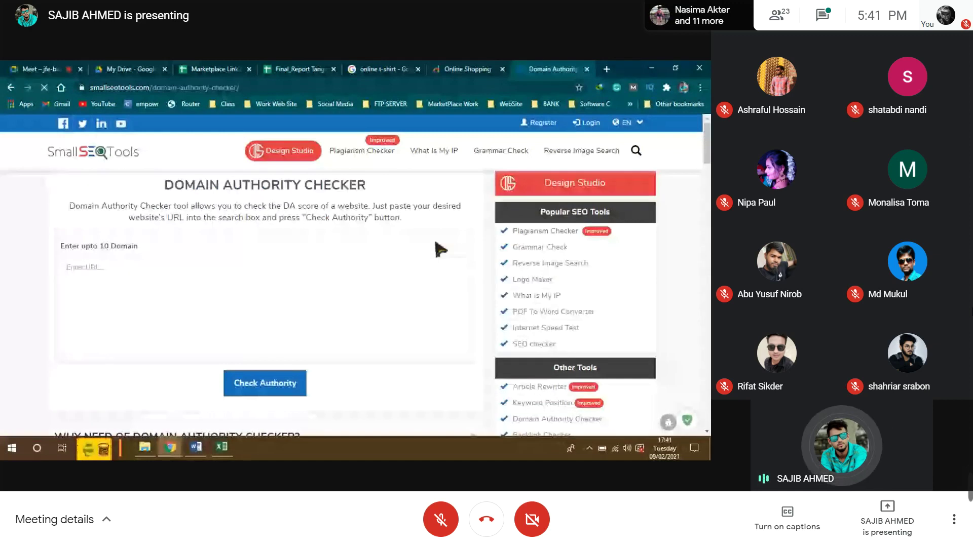
# Examine the explanation of domain authority below the URL field on the Domain Authority Checker page
pyautogui.moveTo(196, 448)
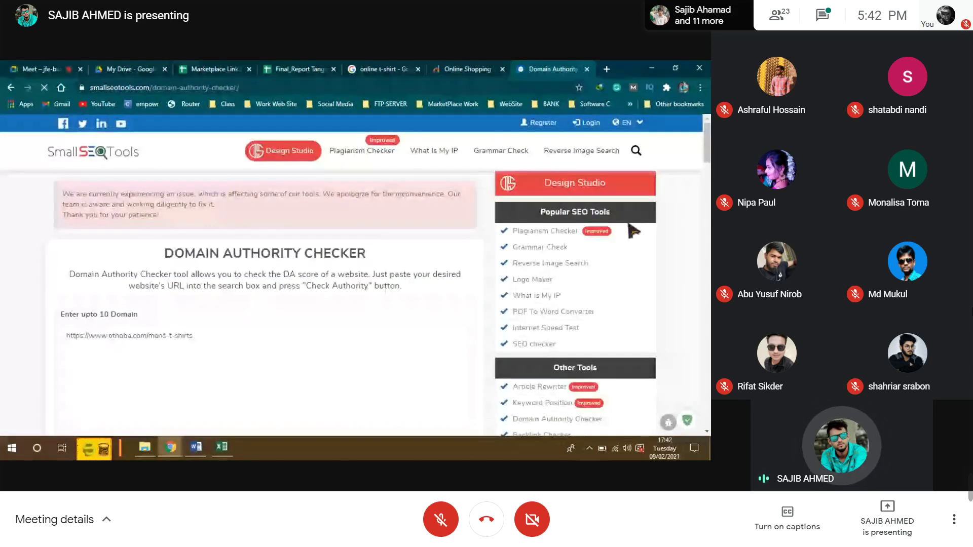
pyautogui.scroll(-5, 632, 231)
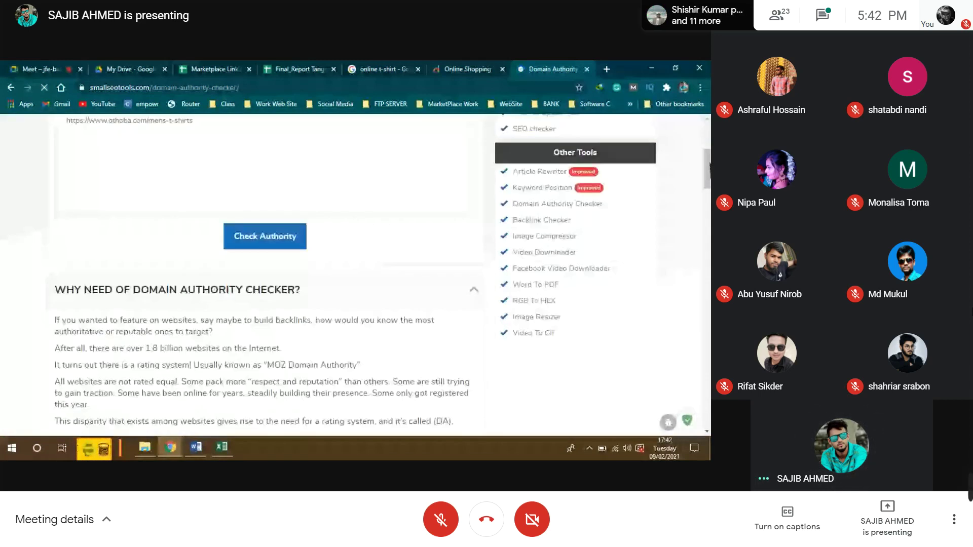
pyautogui.scroll(-5, 354, 275)
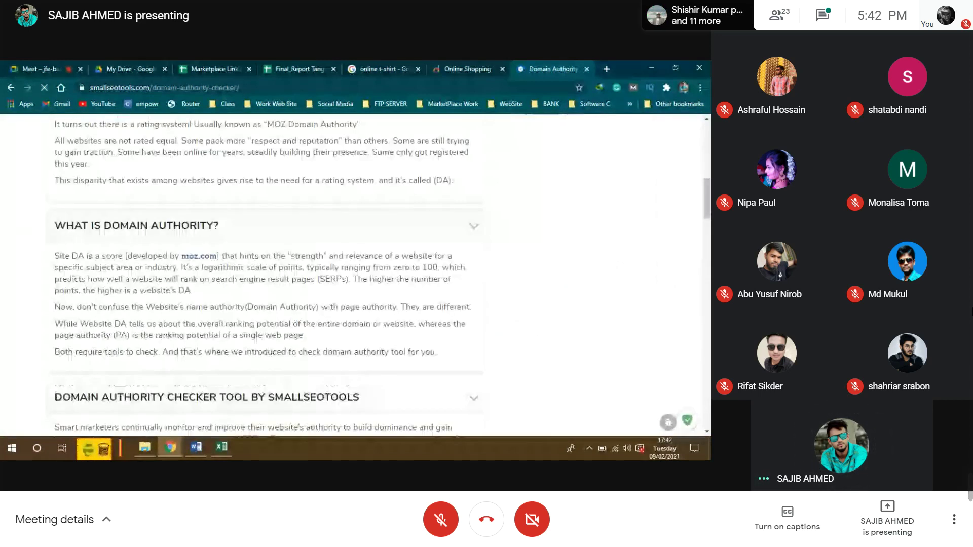
pyautogui.scroll(3, 355, 275)
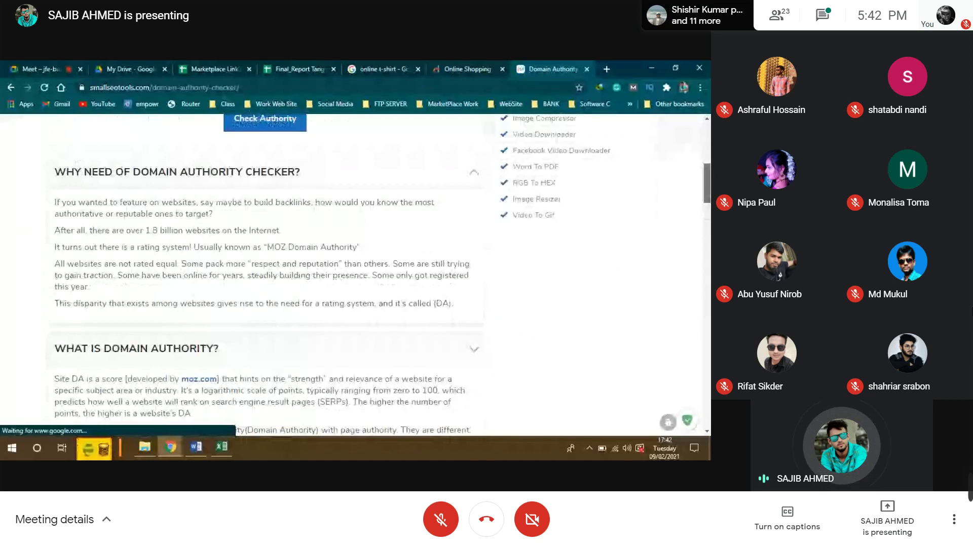
pyautogui.scroll(8, 395, 315)
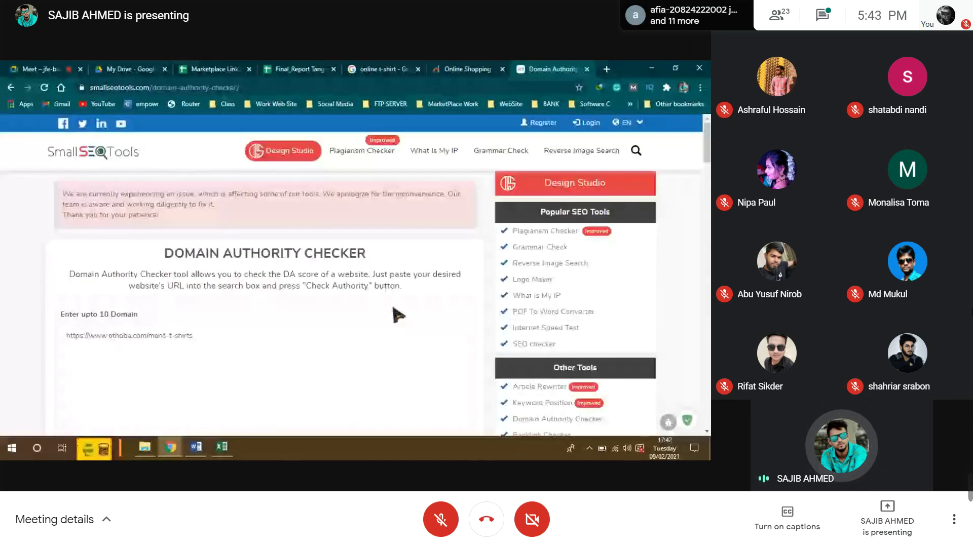
pyautogui.click(190, 386)
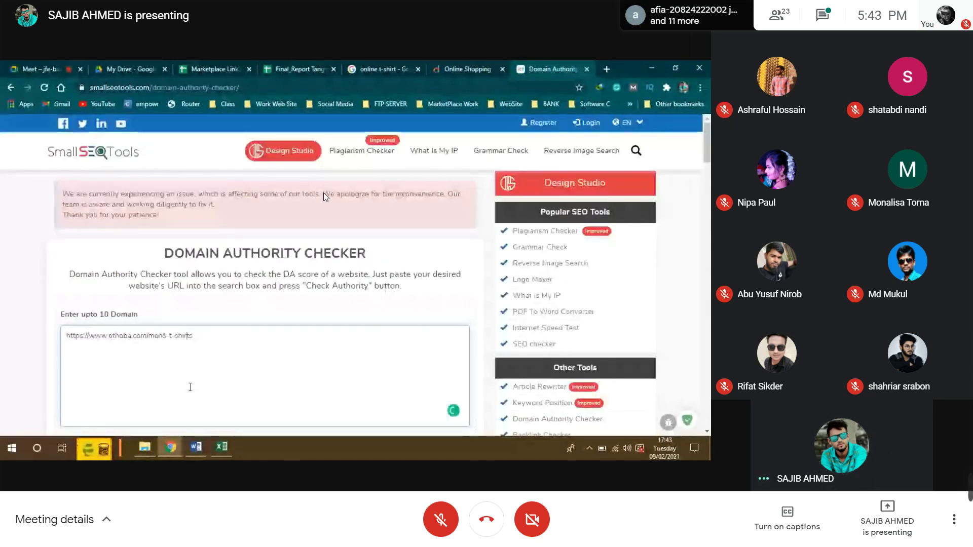
pyautogui.click(327, 261)
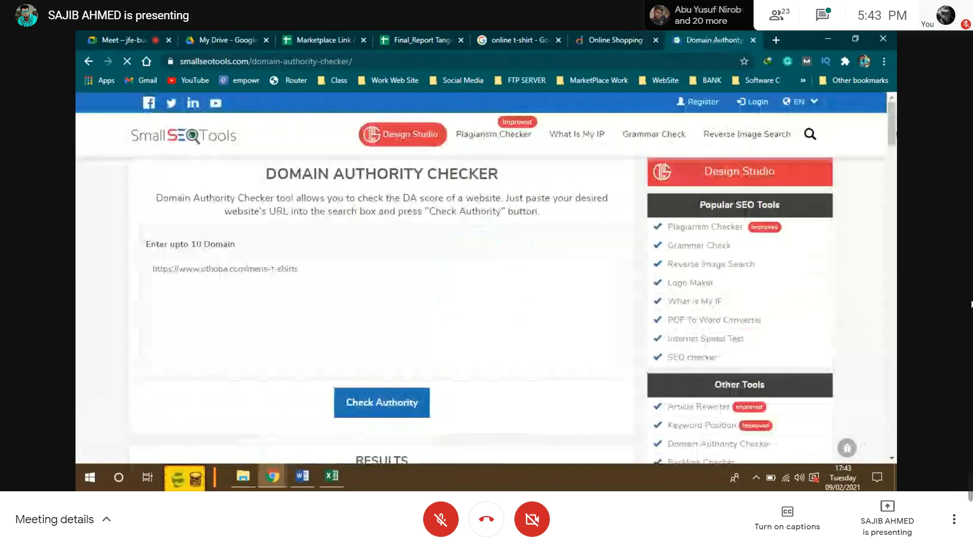
pyautogui.click(355, 402)
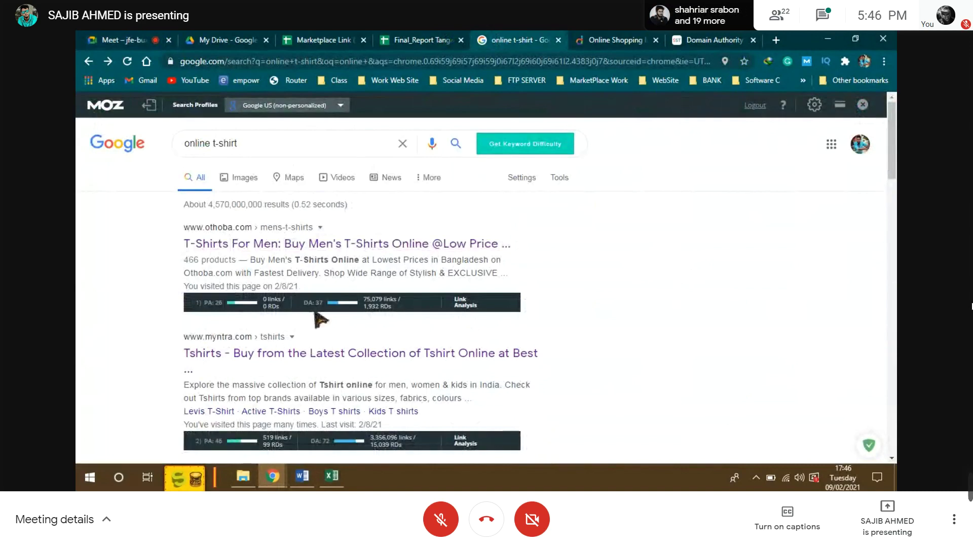
pyautogui.scroll(-1, 892, 147)
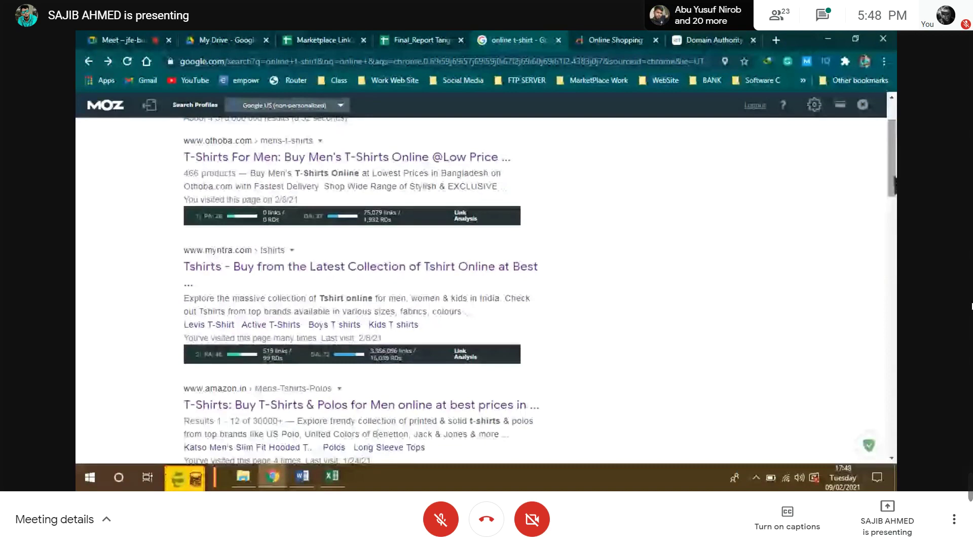
pyautogui.hotkey('ctrl', 'd')
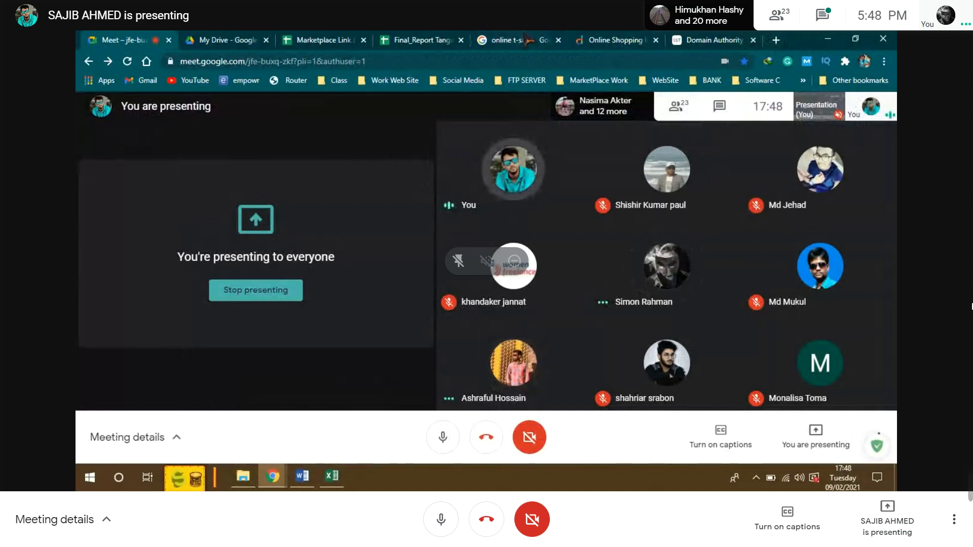
pyautogui.hotkey('ctrl', 'd')
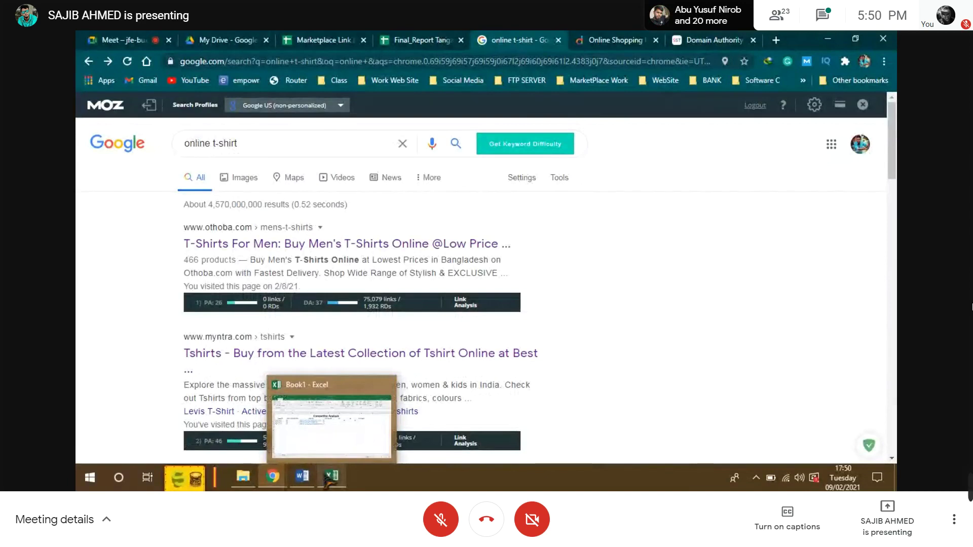
# Switch to Excel and enter 75079 as the othoba.com page's backlinks in cell G4
pyautogui.click(357, 459)
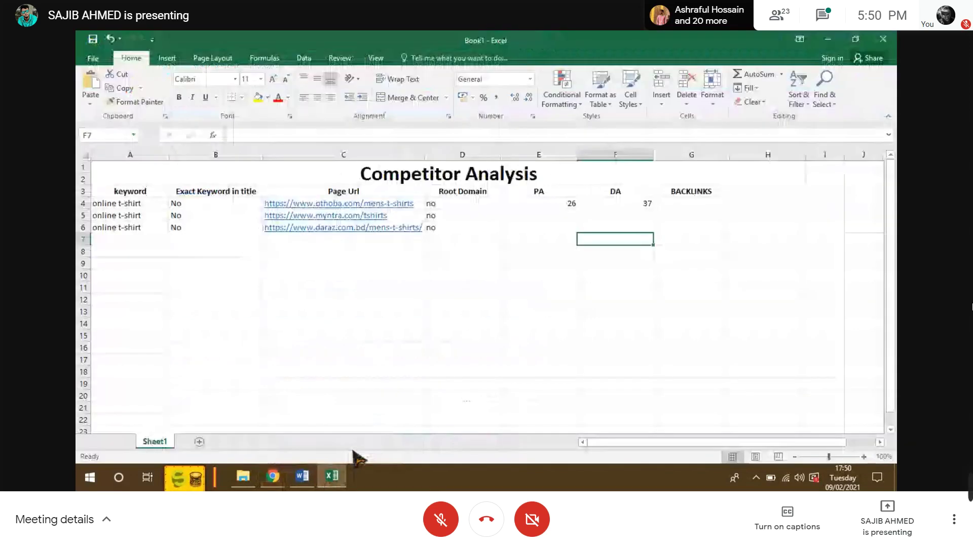
pyautogui.click(704, 205)
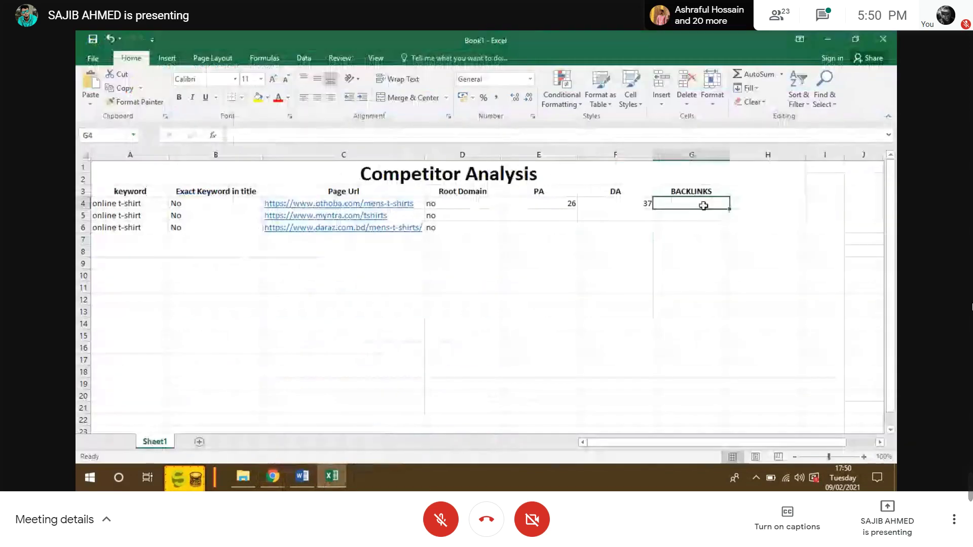
pyautogui.write('75')
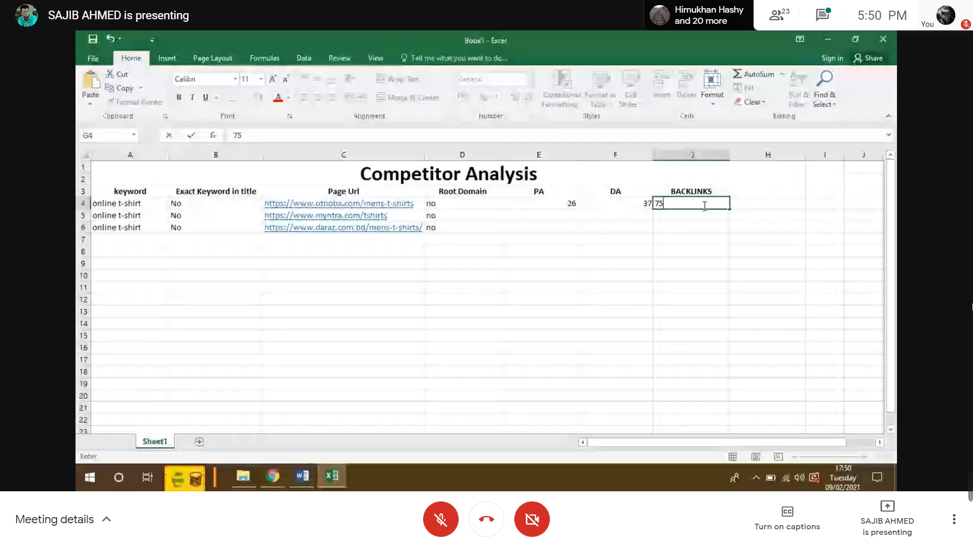
pyautogui.write('079')
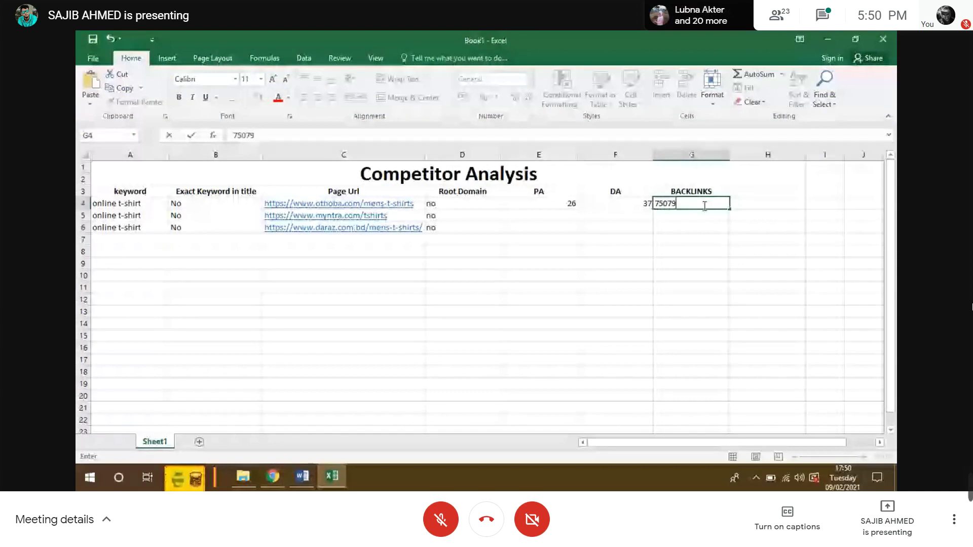
pyautogui.click(617, 226)
# Look up the myntra.com metrics in Chrome's search results, then enter PA 46 in E5 and DA 72 in F5 in Excel
pyautogui.moveTo(303, 477)
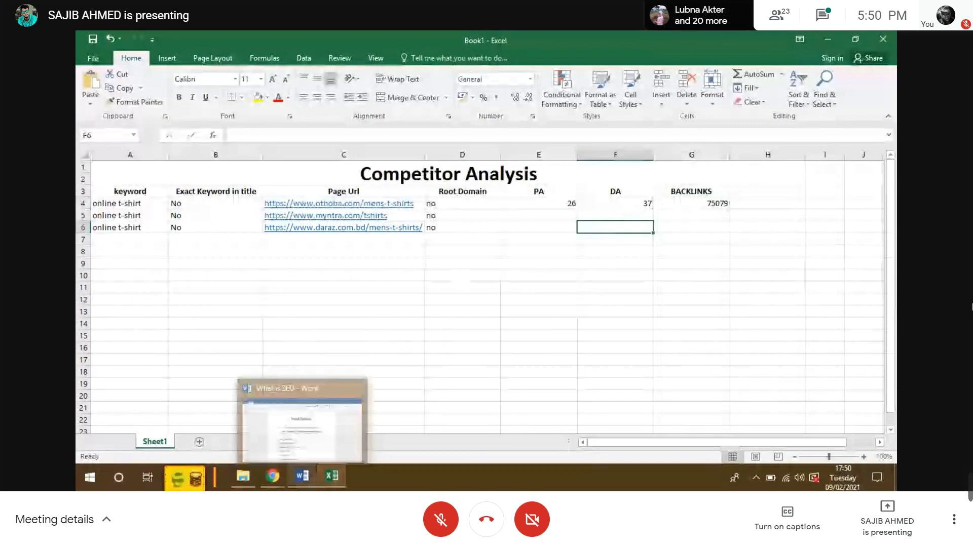
pyautogui.click(272, 482)
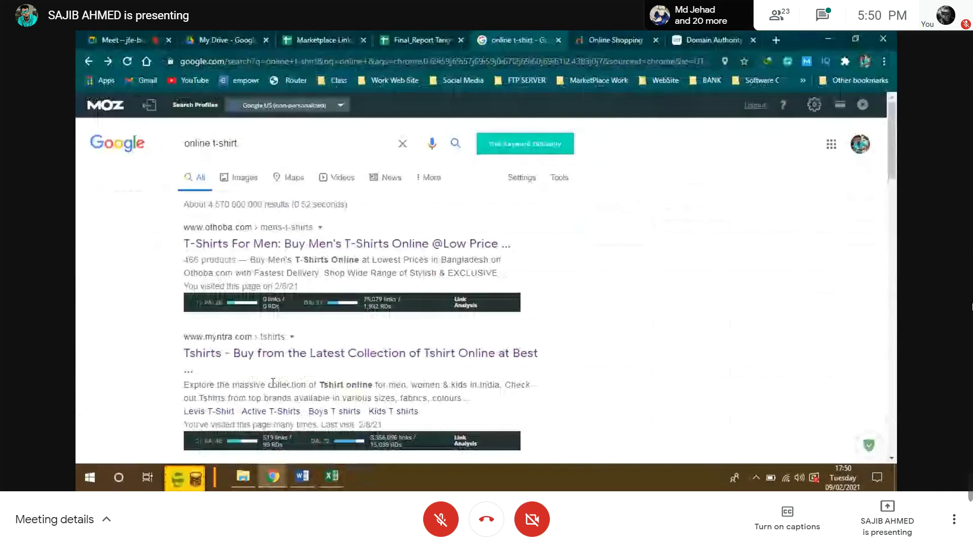
pyautogui.moveTo(354, 434)
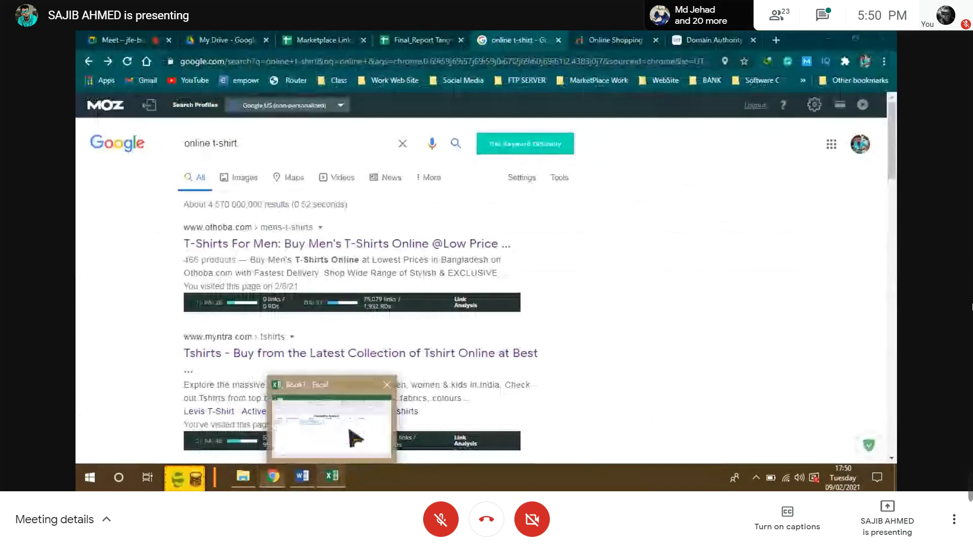
pyautogui.click(351, 433)
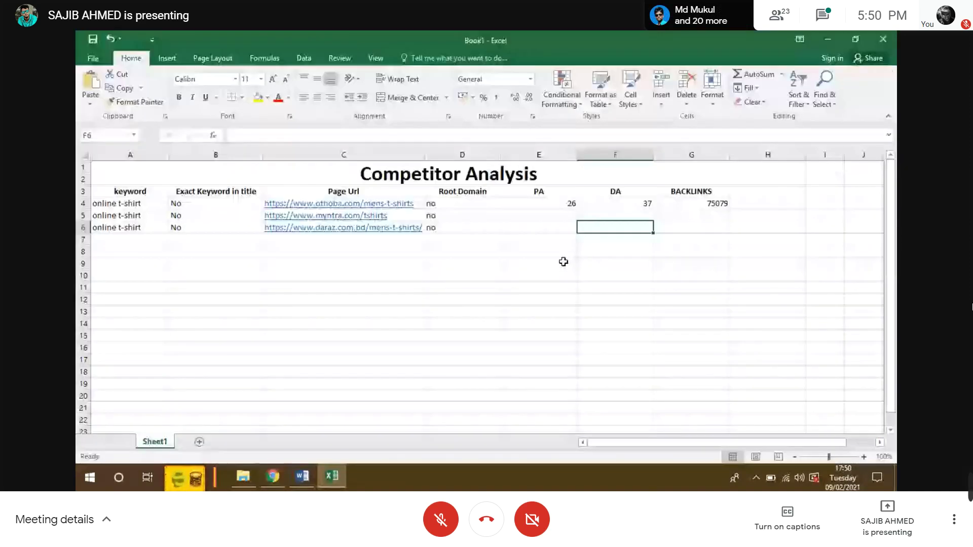
pyautogui.click(542, 218)
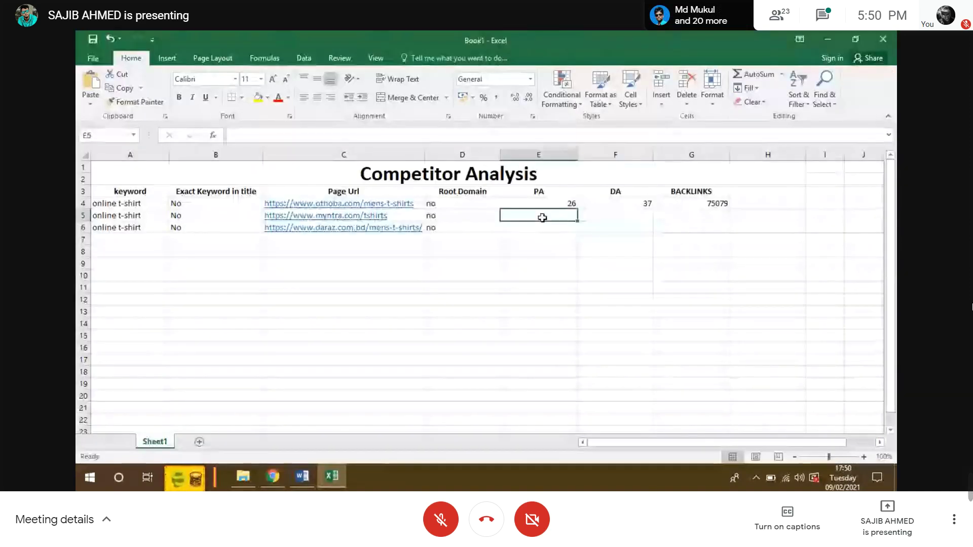
pyautogui.write('46')
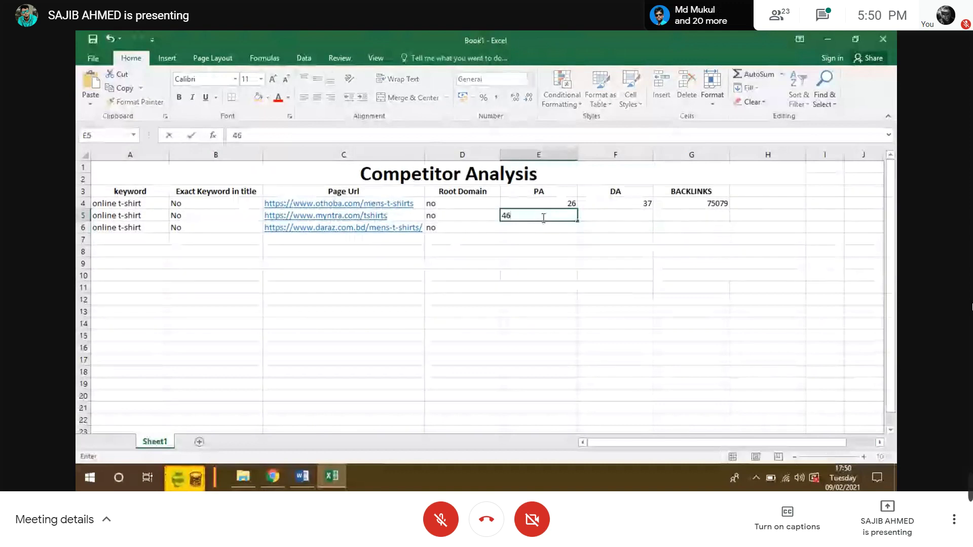
pyautogui.click(614, 217)
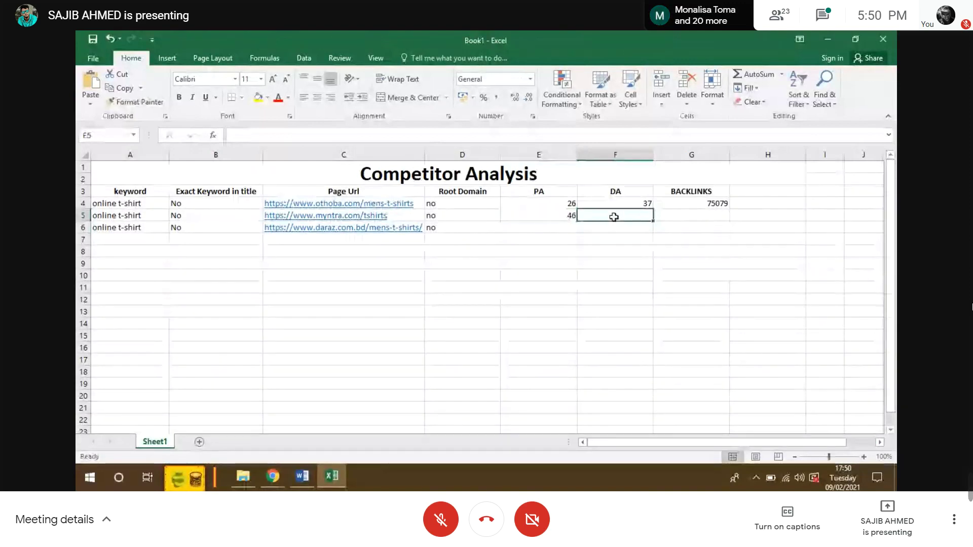
pyautogui.write('72')
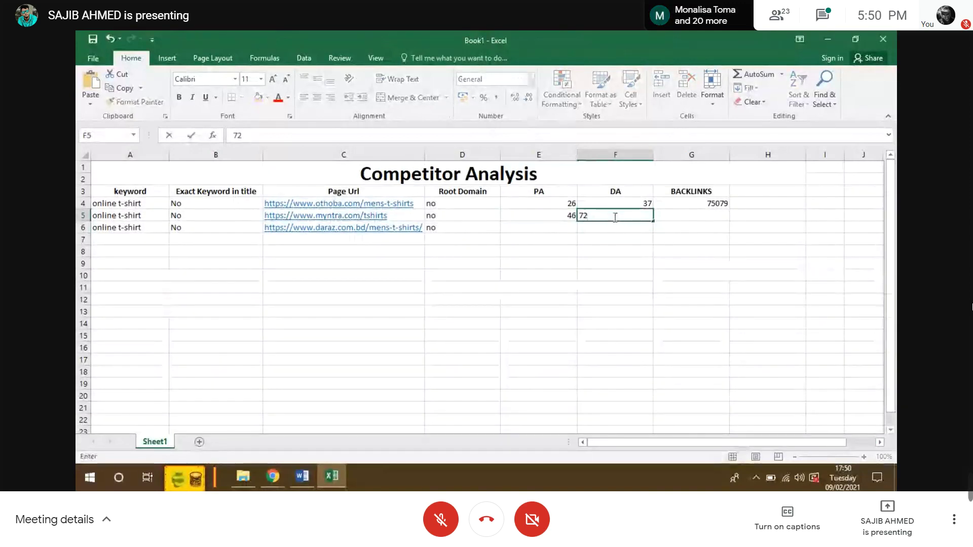
# Enter 3356096 as the myntra.com page's backlinks in cell G5, checking the figure in Chrome's search results
pyautogui.click(684, 216)
pyautogui.write('33')
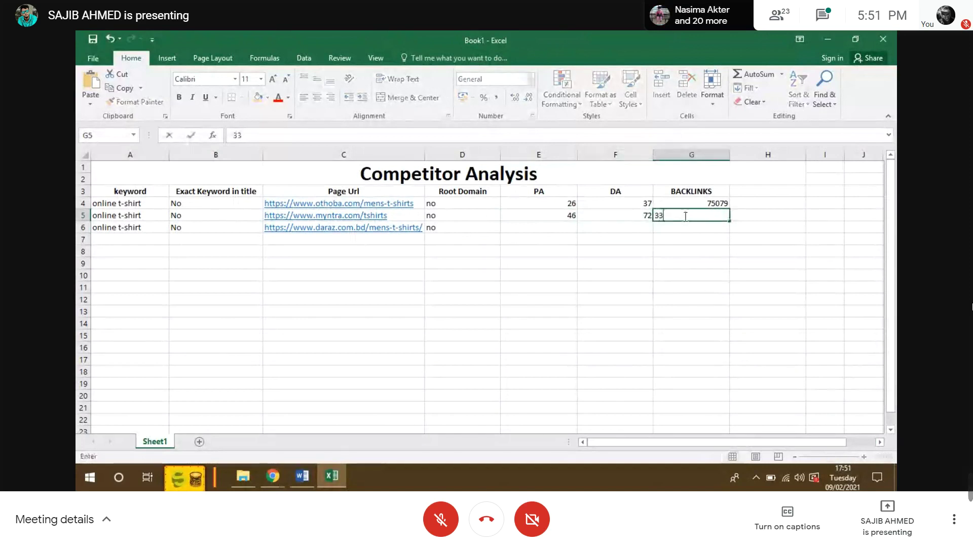
pyautogui.click(273, 476)
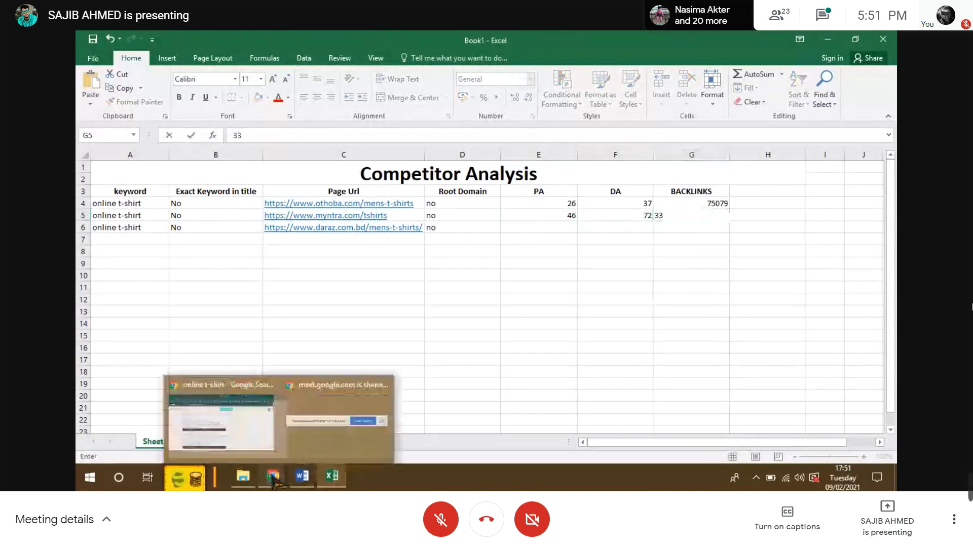
pyautogui.click(230, 418)
pyautogui.moveTo(349, 483)
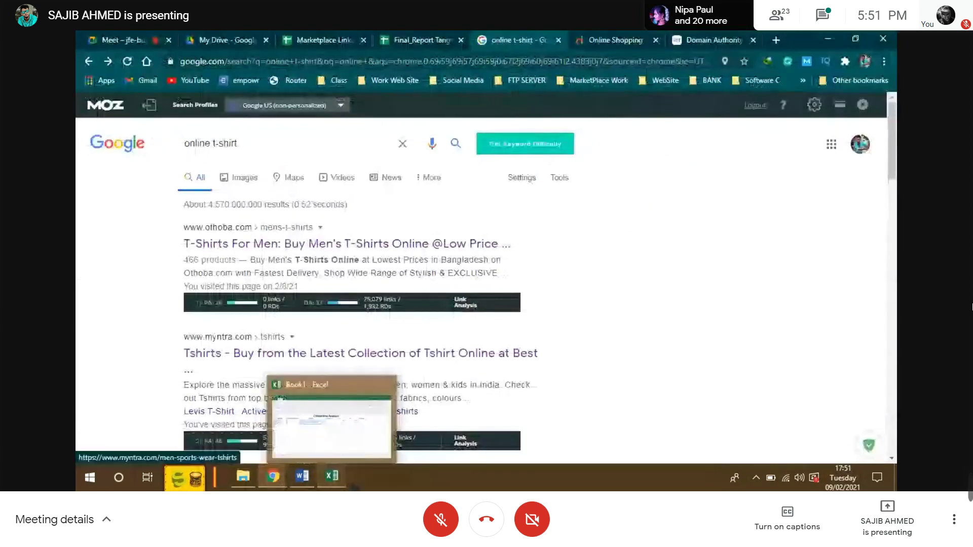
pyautogui.click(345, 482)
pyautogui.write('33')
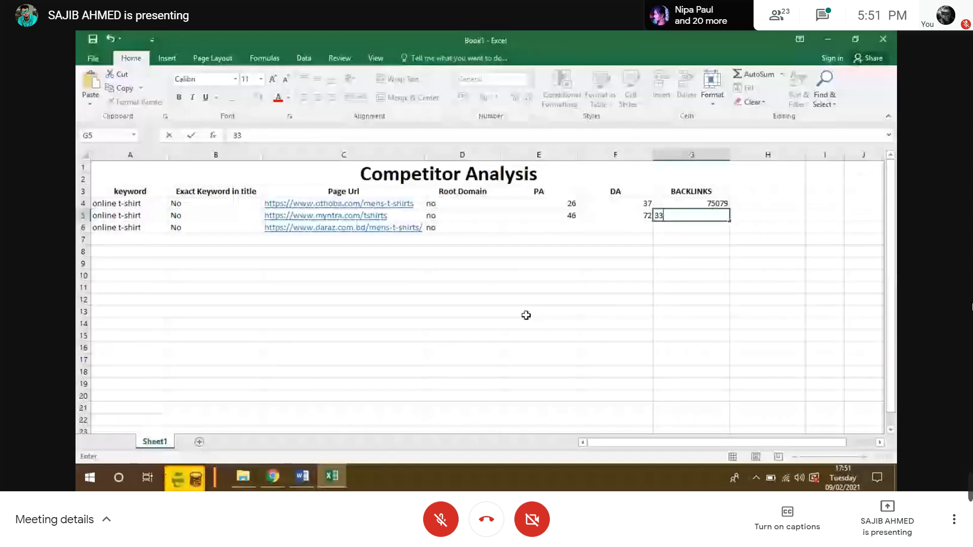
pyautogui.write('56')
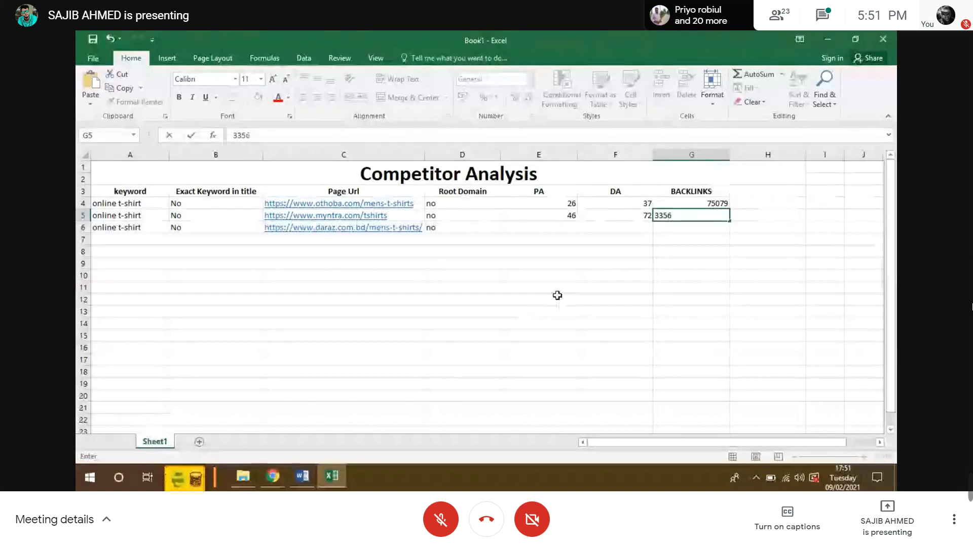
pyautogui.write('096')
pyautogui.click(592, 274)
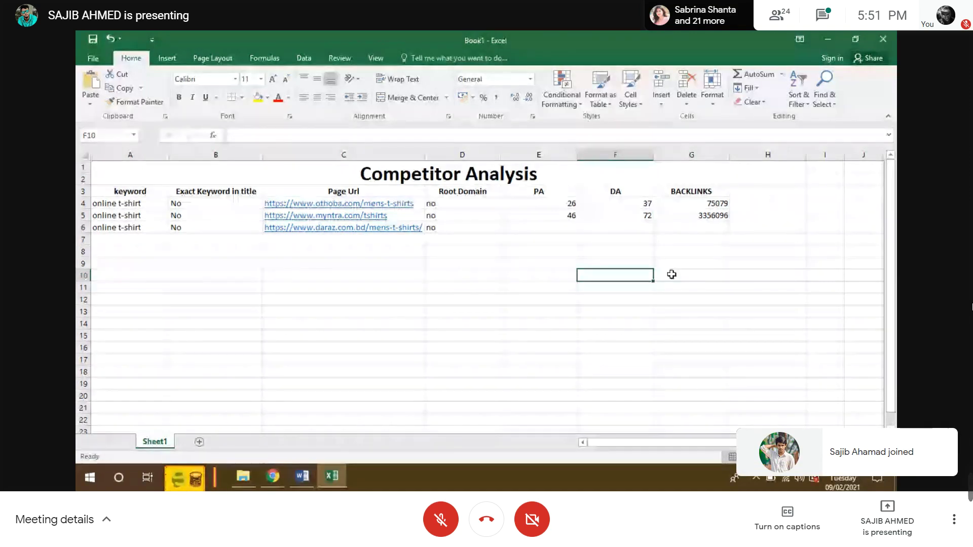
pyautogui.click(699, 214)
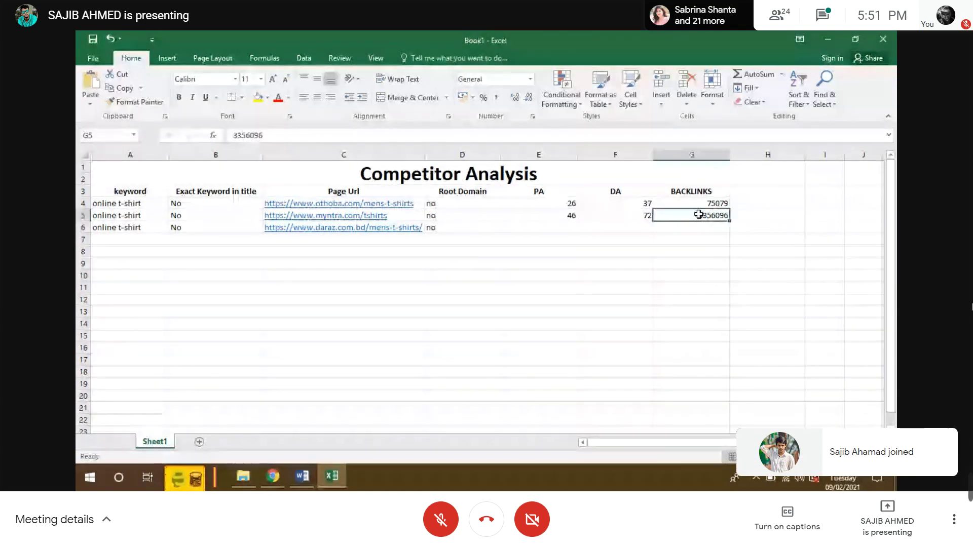
pyautogui.click(703, 204)
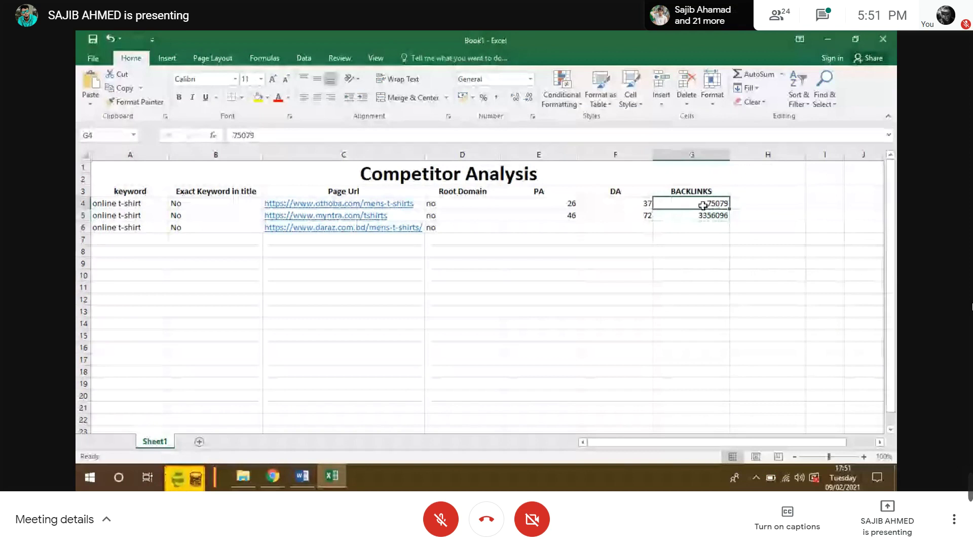
pyautogui.click(684, 224)
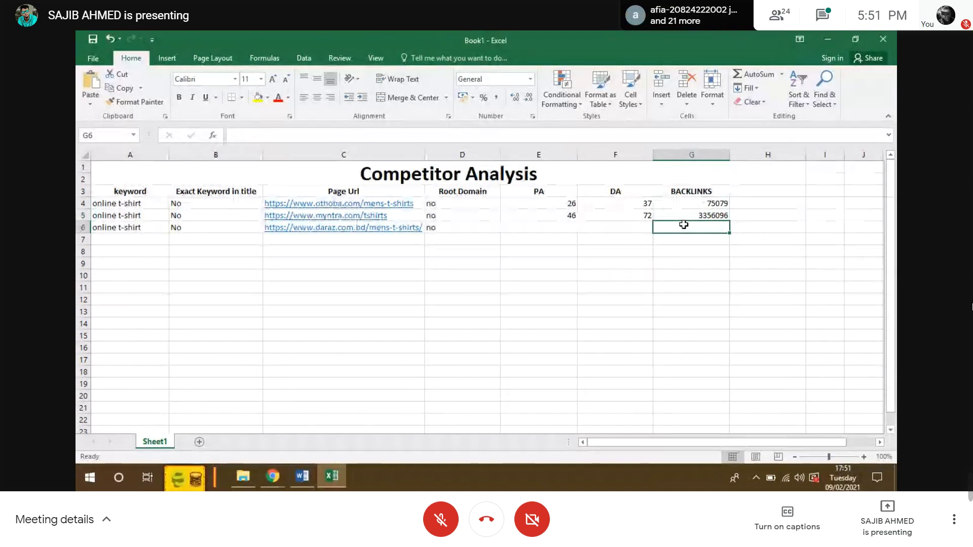
pyautogui.click(701, 204)
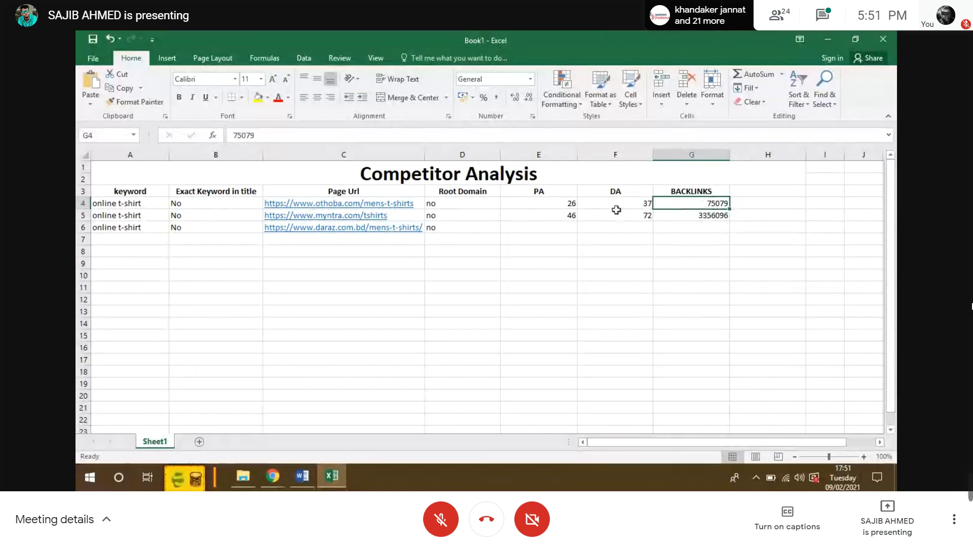
pyautogui.click(124, 212)
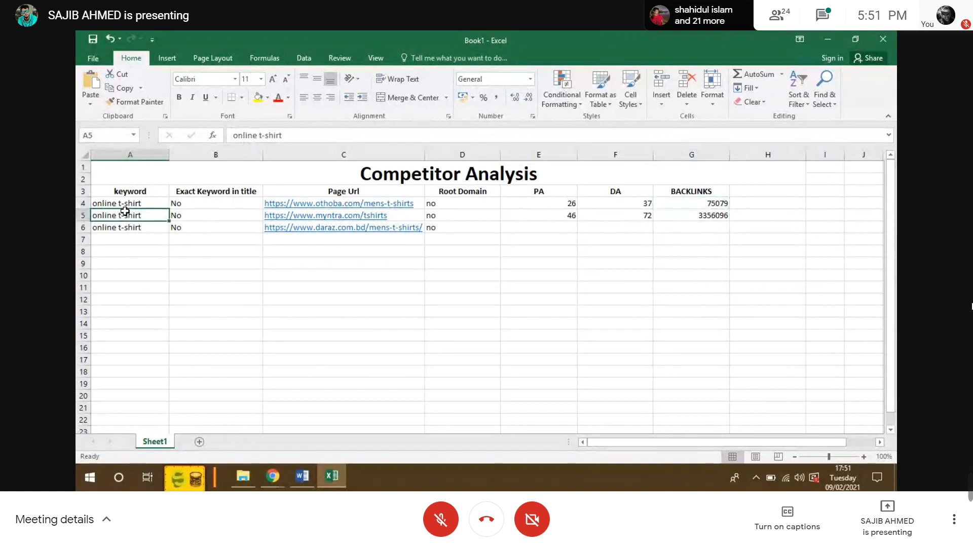
pyautogui.click(709, 200)
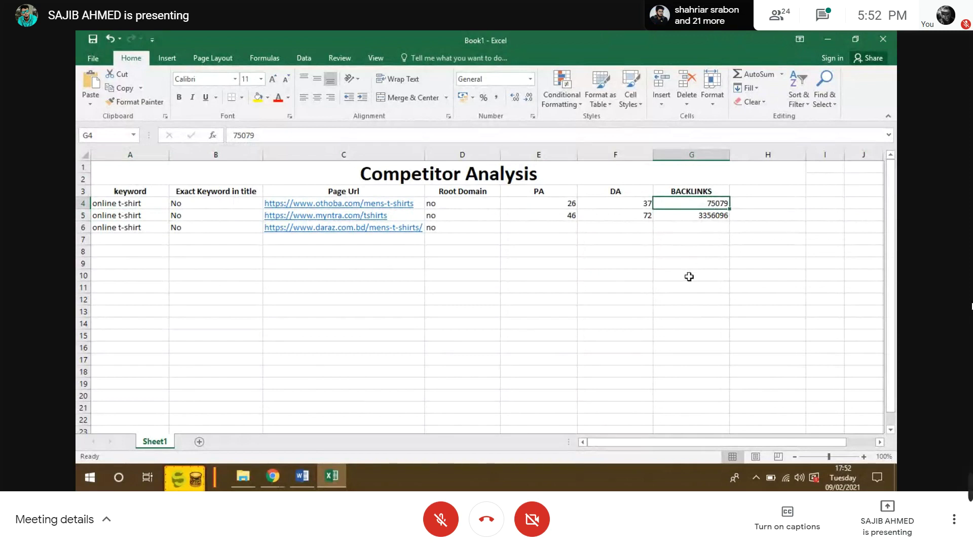
# Switch to Chrome and bring up the Google Meet call
pyautogui.click(272, 476)
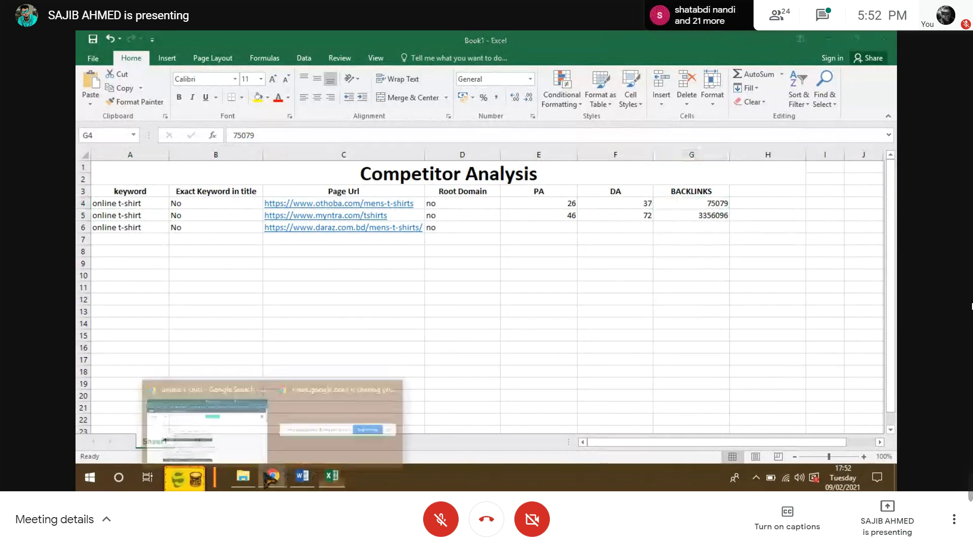
pyautogui.click(222, 427)
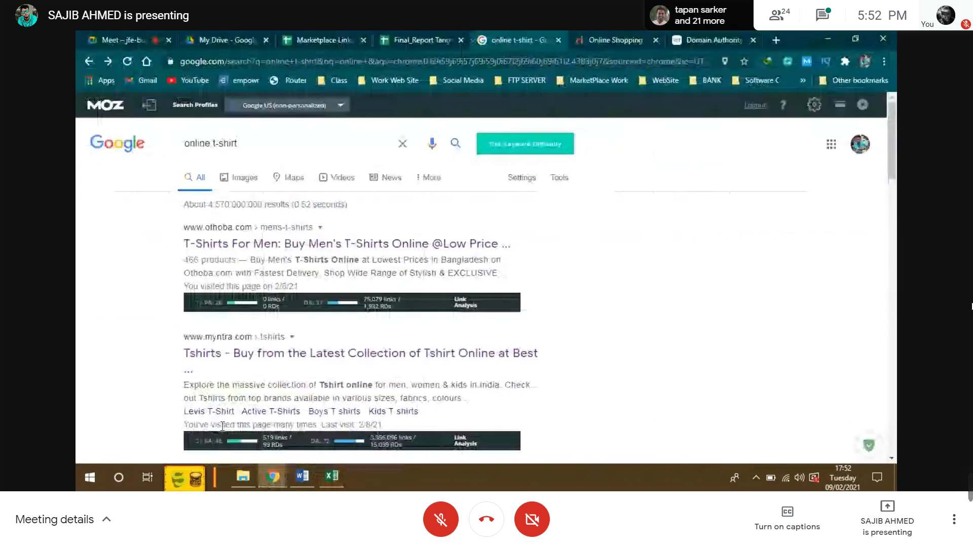
pyautogui.hotkey('ctrl', '1')
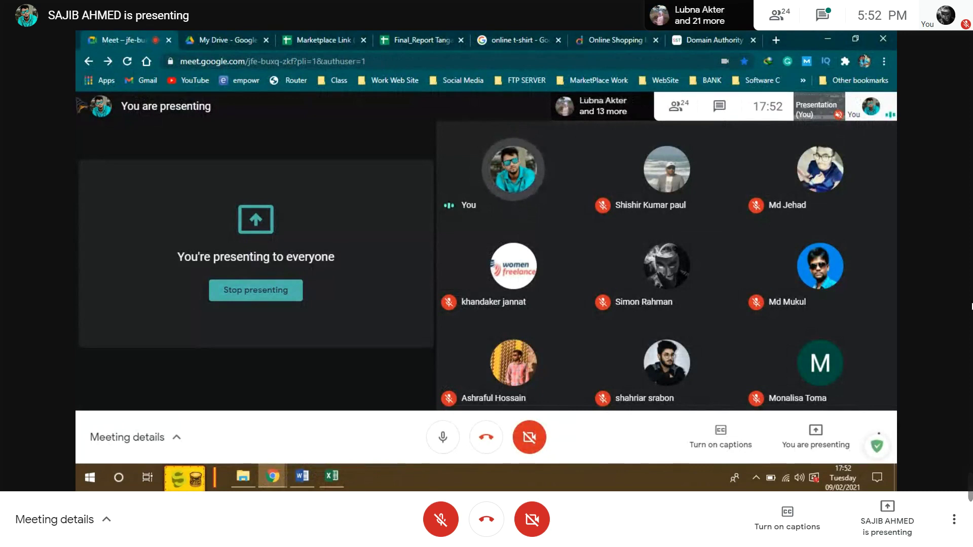
# Switch to Excel and review the backlinks entries of the othoba.com and myntra.com pages in cells G4 and G5
pyautogui.click(345, 477)
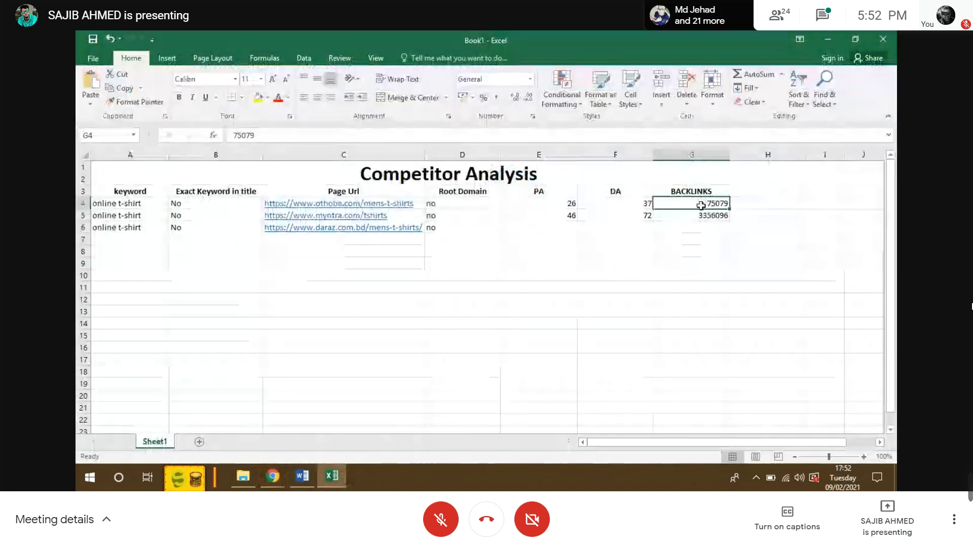
pyautogui.click(757, 195)
pyautogui.click(757, 200)
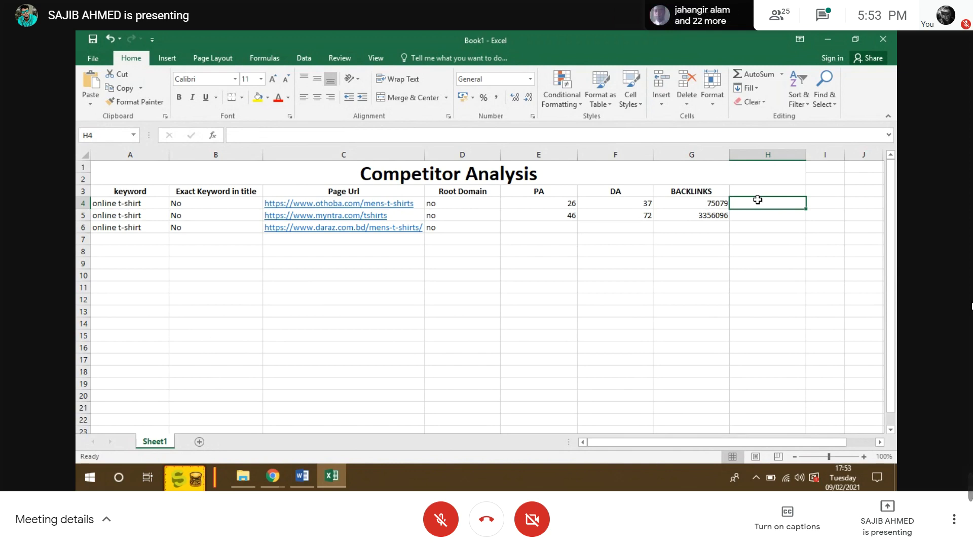
pyautogui.click(699, 202)
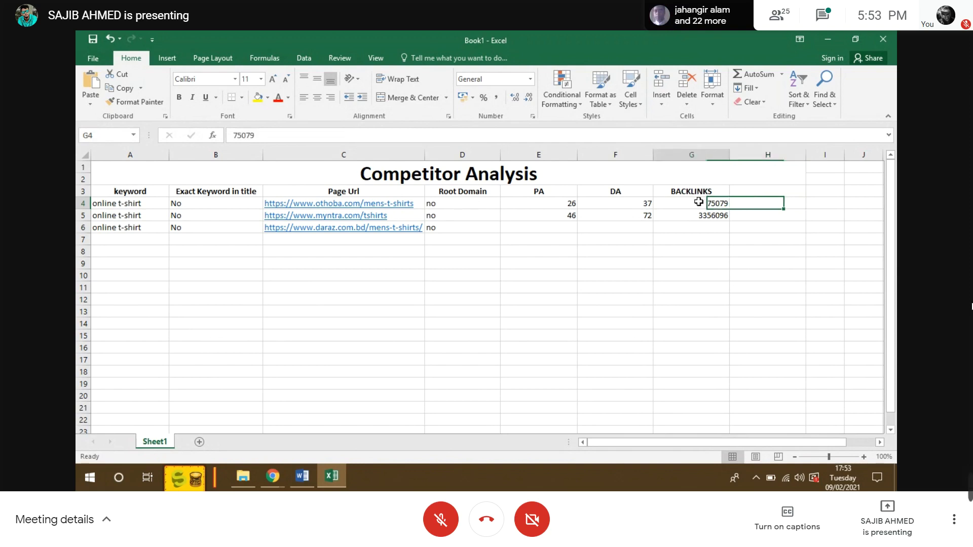
pyautogui.click(687, 221)
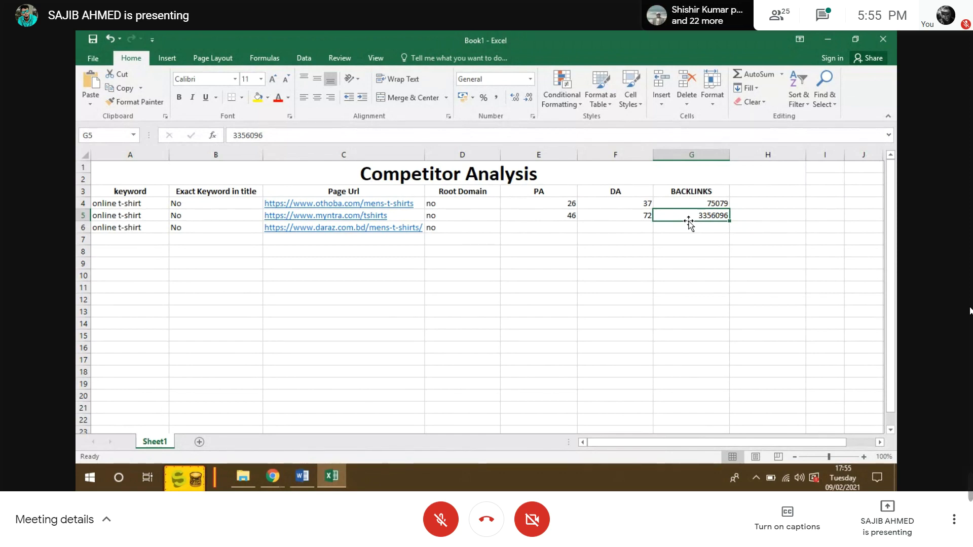
# Switch back to the Google Meet call in Chrome
pyautogui.click(283, 482)
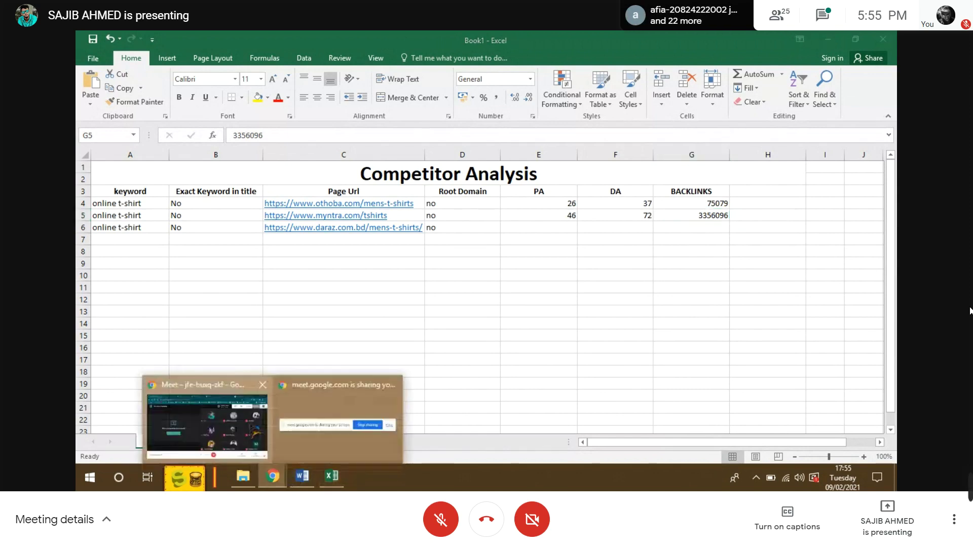
pyautogui.click(207, 423)
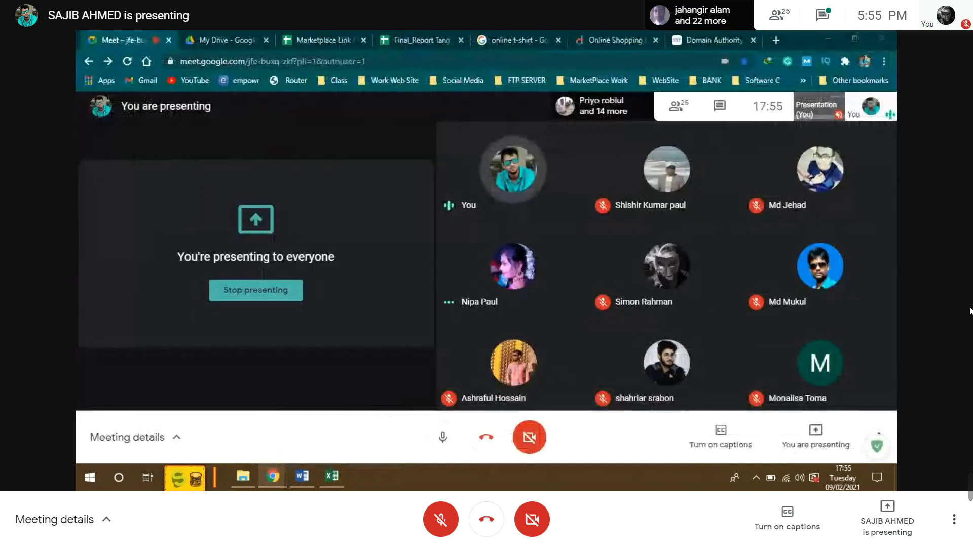